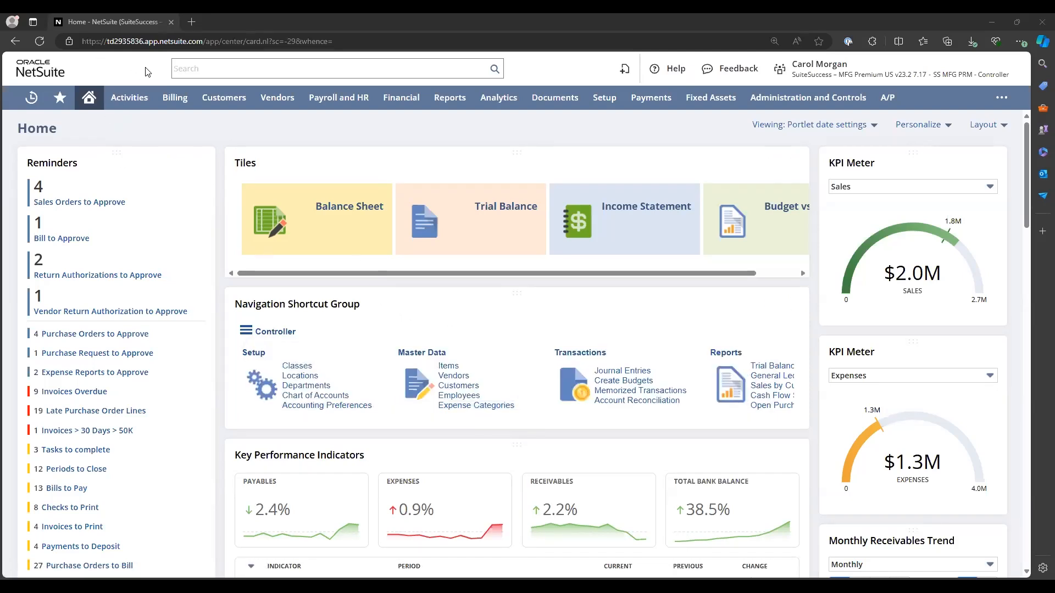
mouse_move(332, 100)
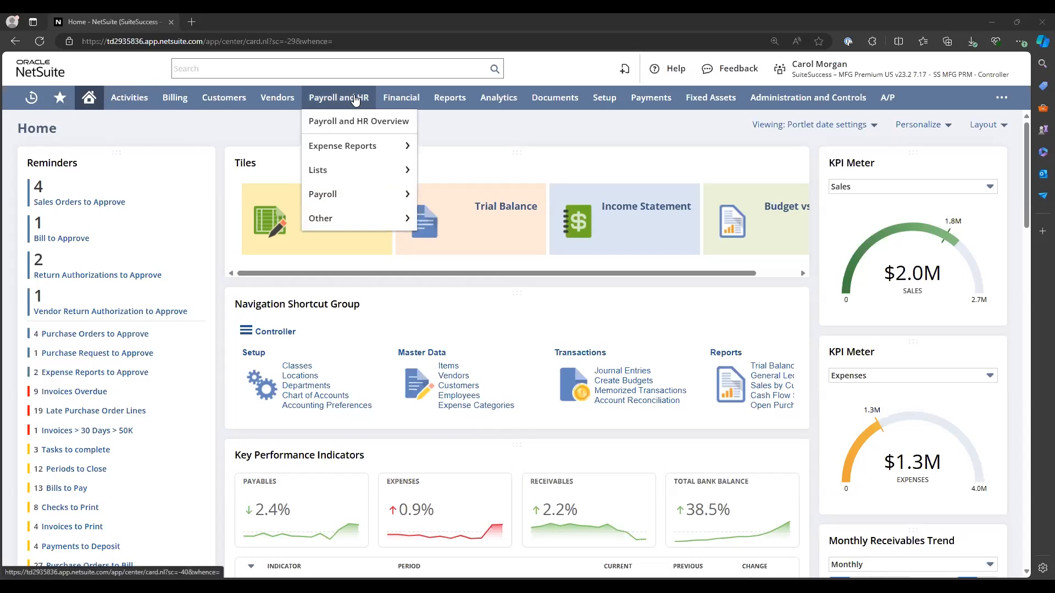
mouse_move(180, 100)
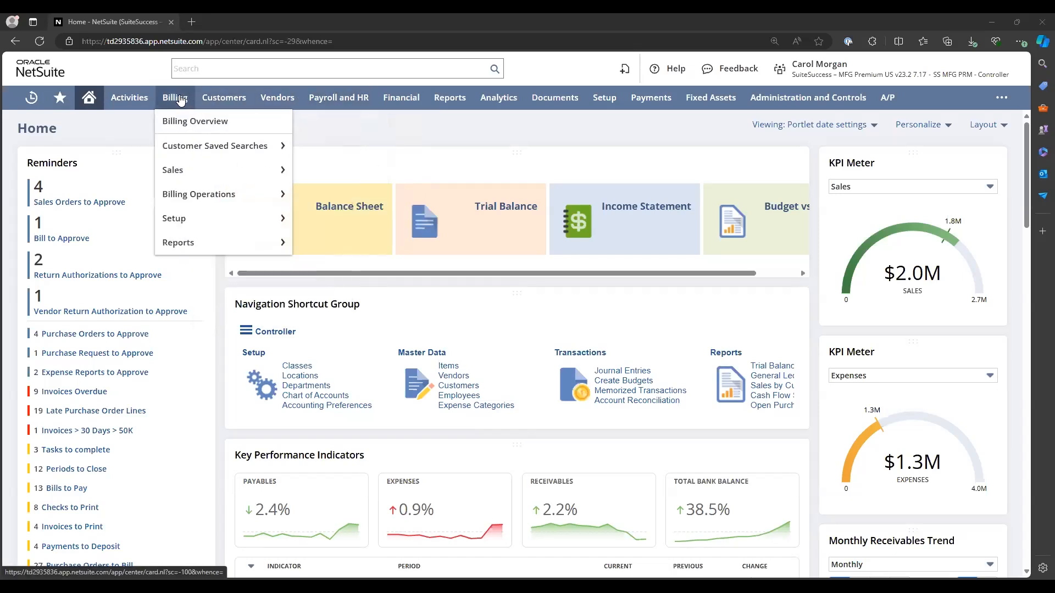
mouse_move(280, 98)
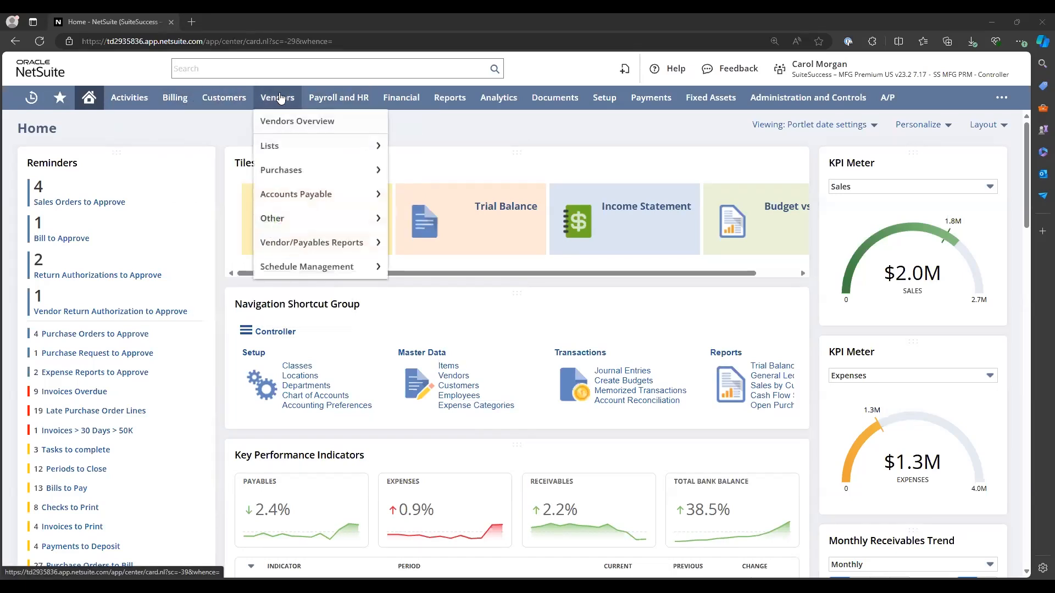
mouse_move(247, 99)
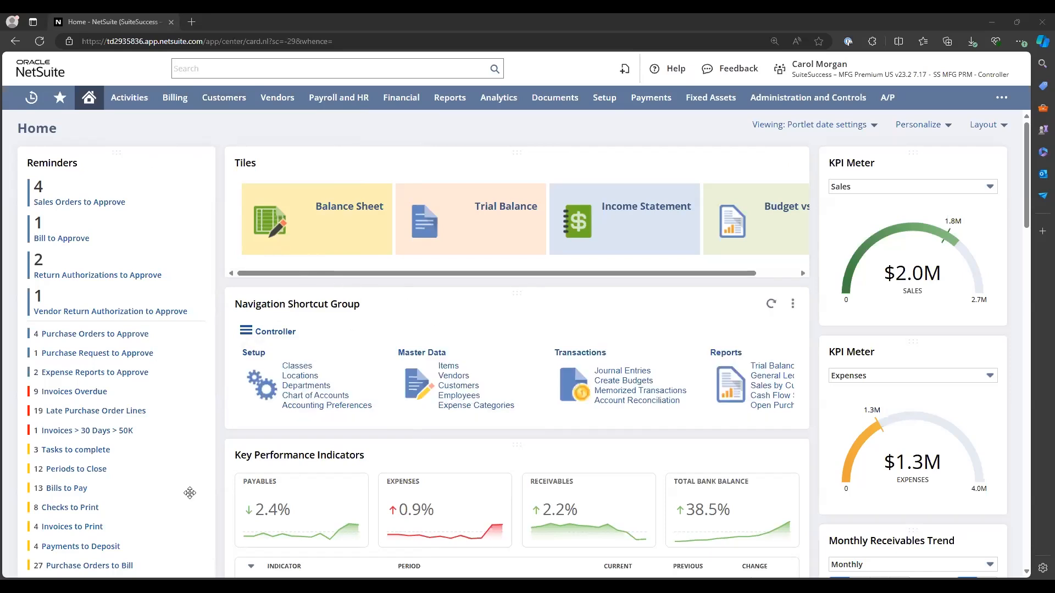
- Open the Balance Sheet and the Trial Balance from the dashboard tiles, returning to the home dashboard after each report
click(269, 331)
click(337, 221)
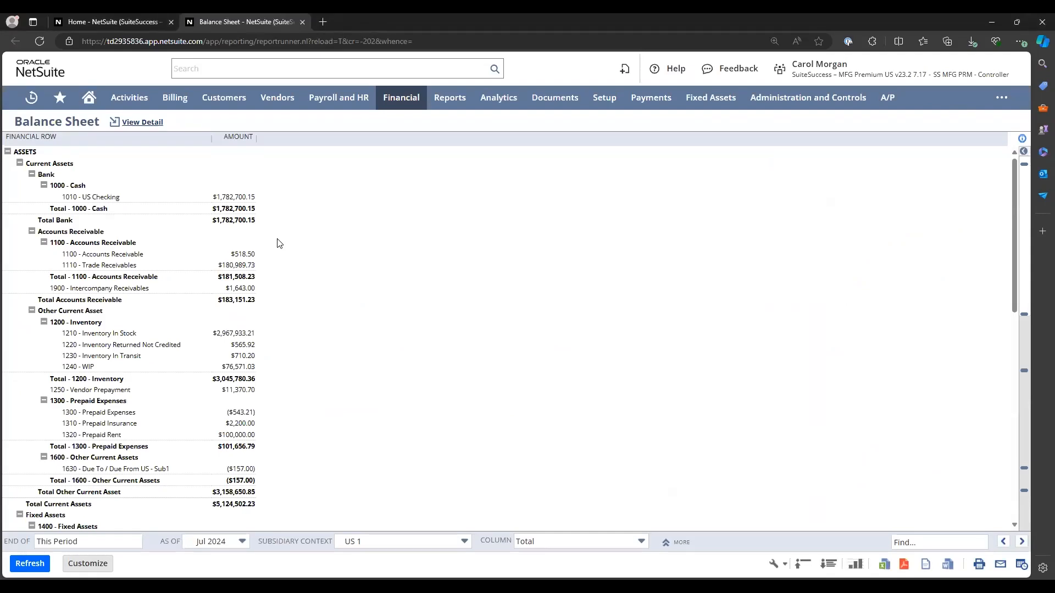
click(121, 18)
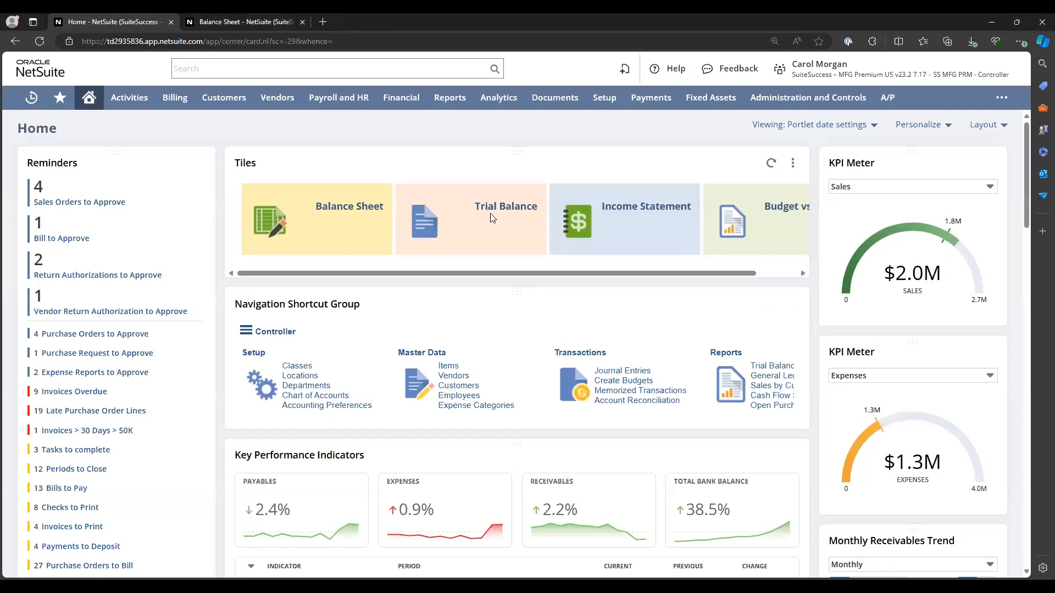
click(493, 218)
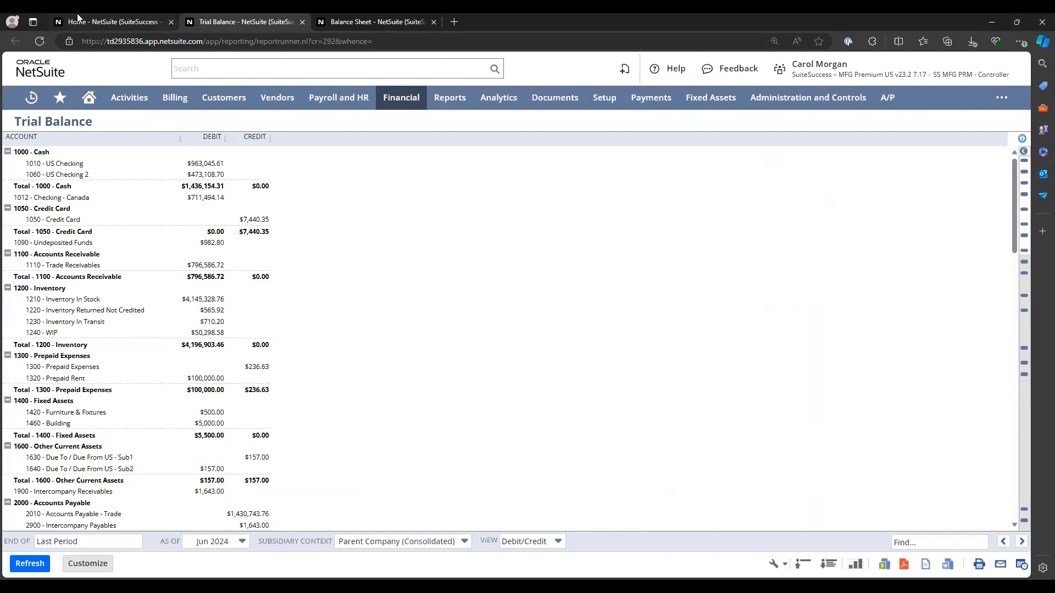
click(102, 21)
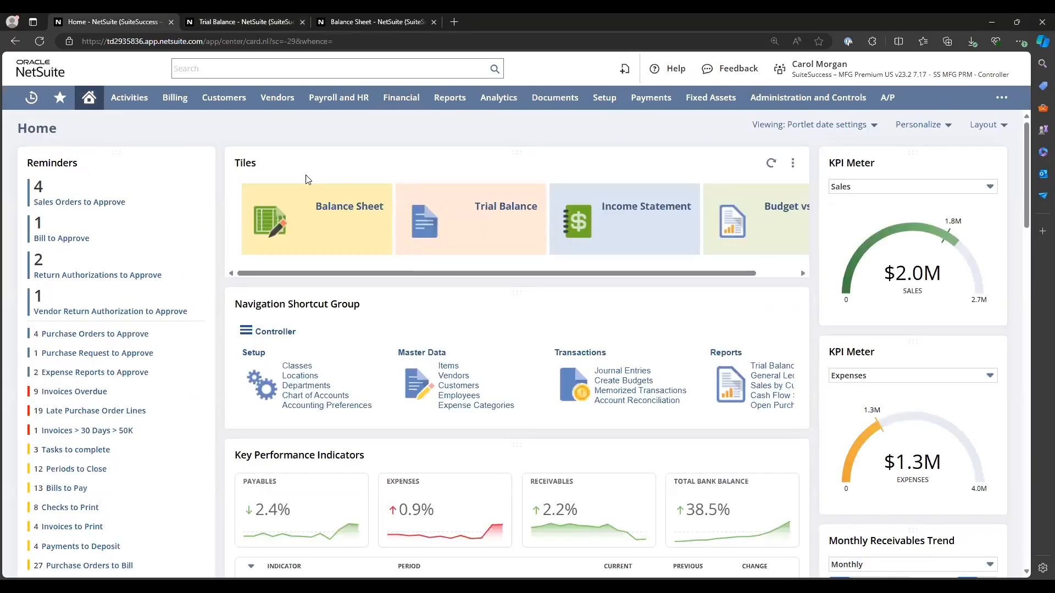
mouse_move(443, 100)
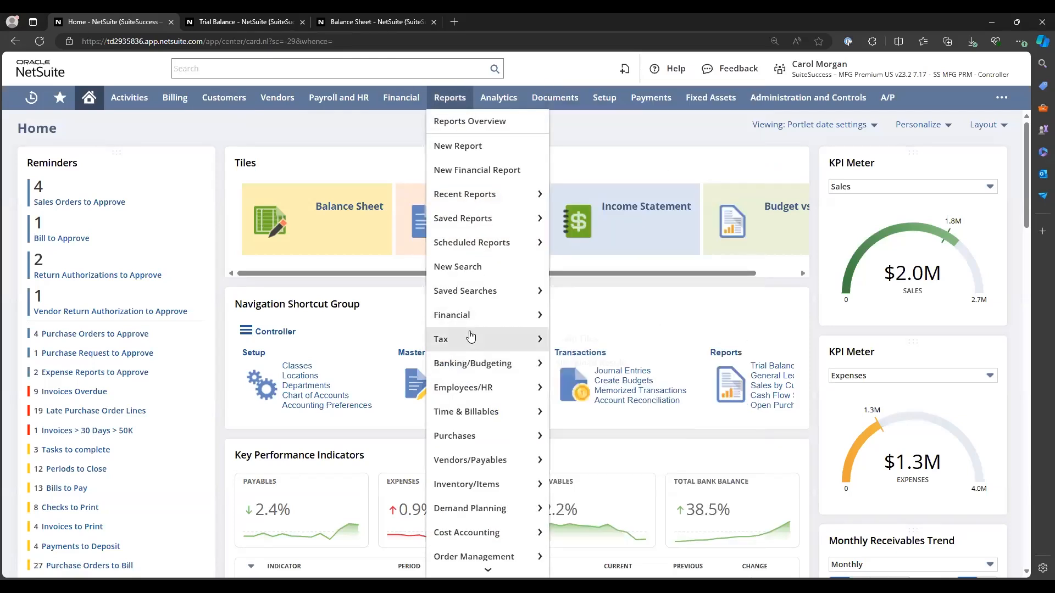
mouse_move(478, 316)
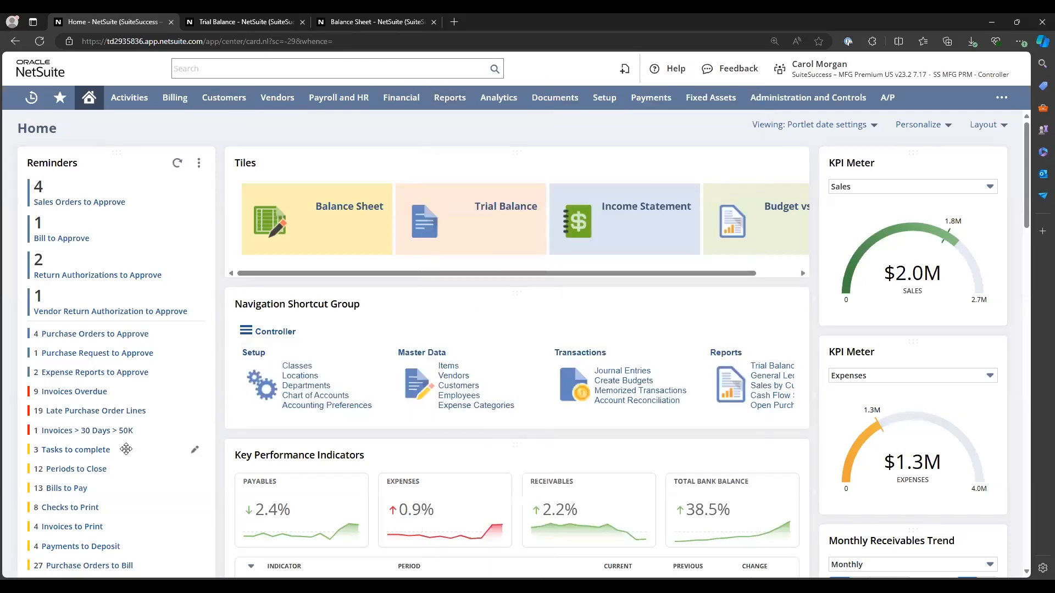
- Check the bills and the return authorizations awaiting approval from the reminders, going back to the home dashboard after each
scroll(134, 446, down, 2)
scroll(134, 446, down, 2)
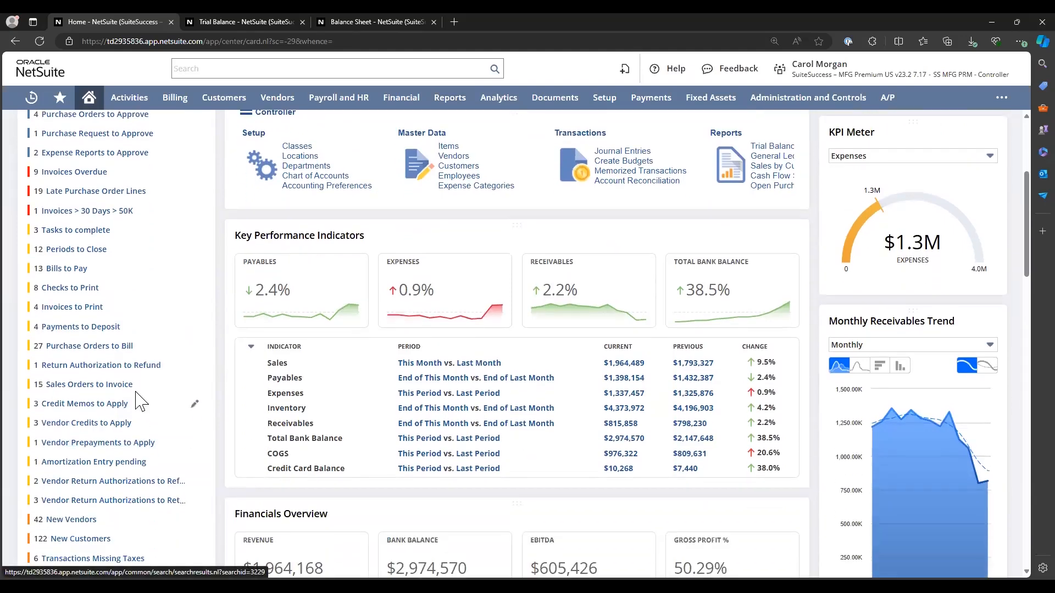
scroll(75, 277, up, 4)
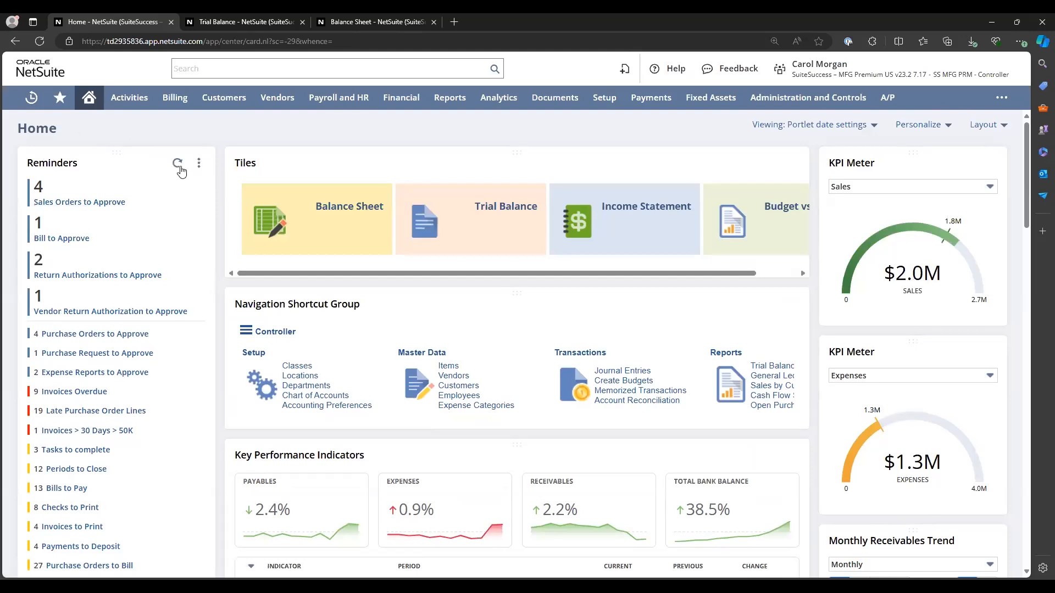
click(54, 241)
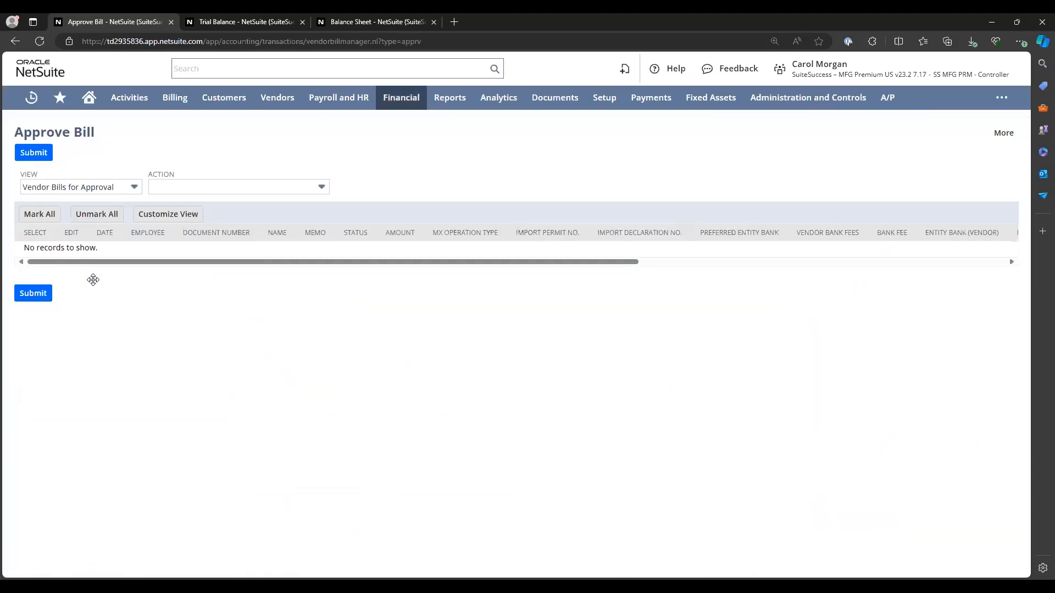
click(111, 187)
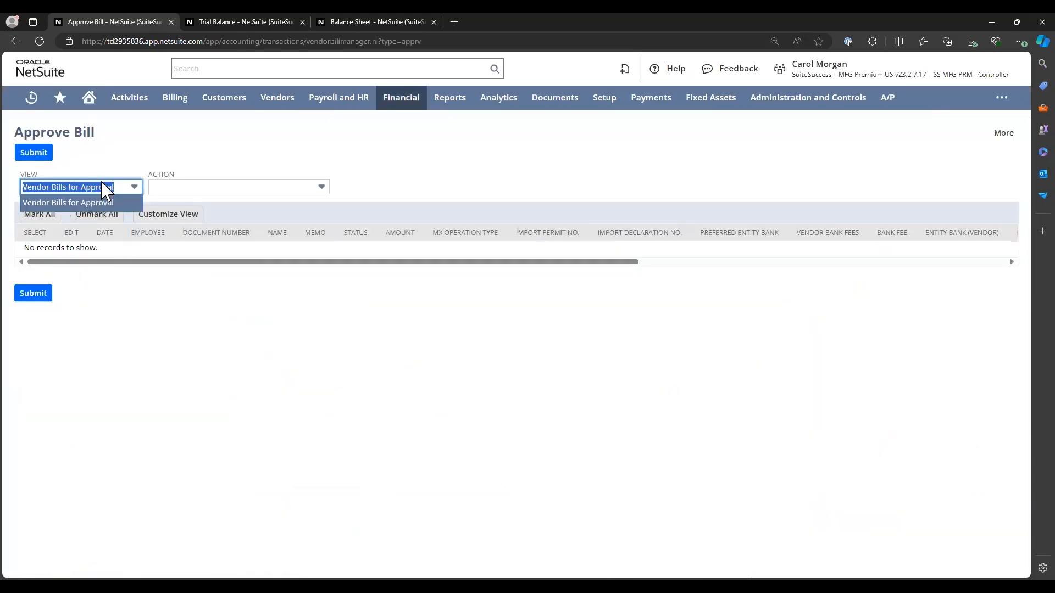
click(88, 98)
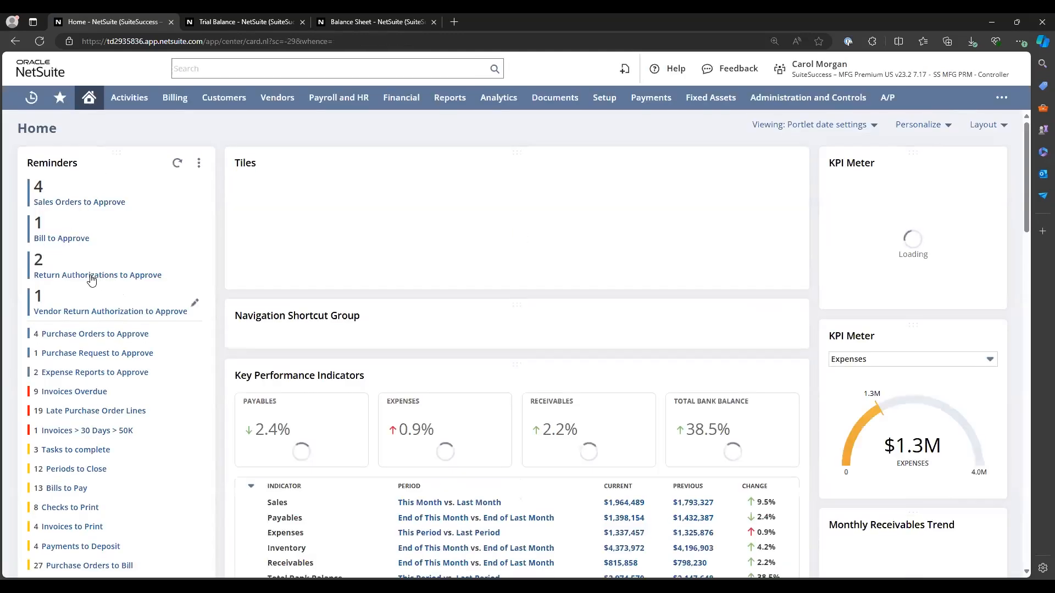
click(92, 275)
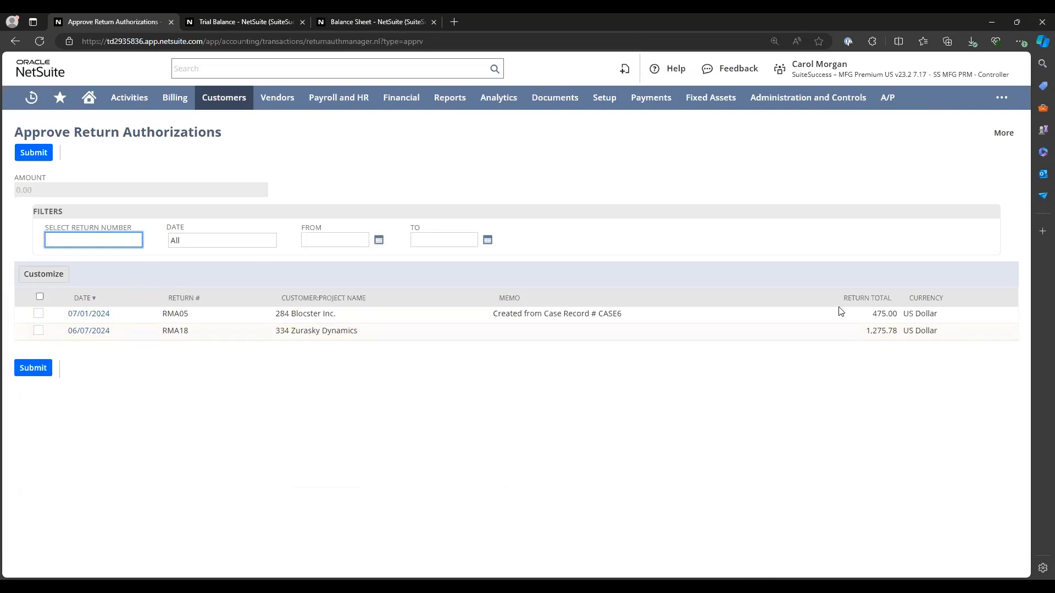
click(89, 97)
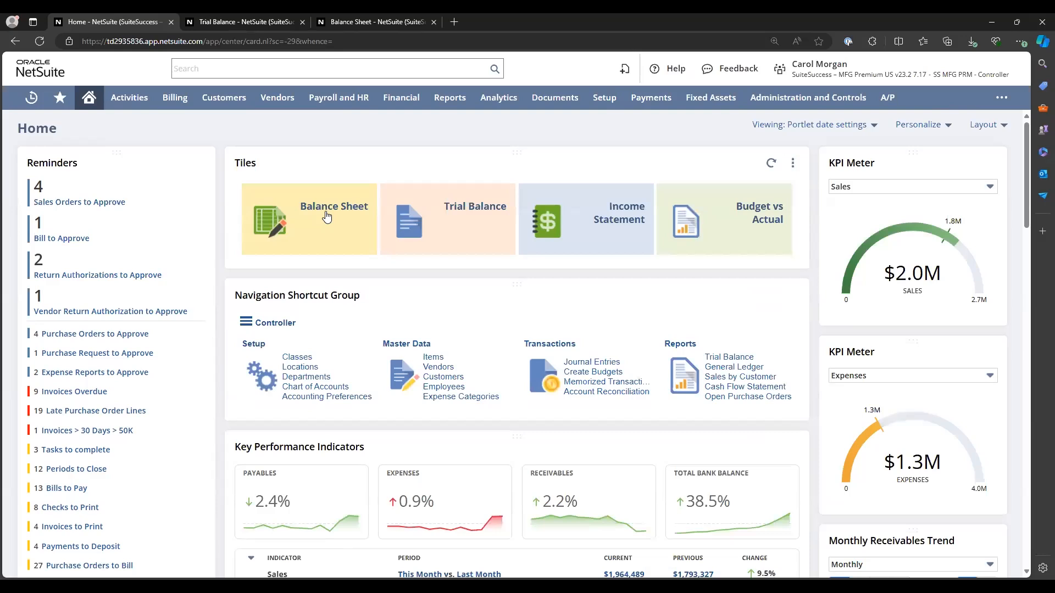
- Open the Income Statement from its dashboard tile and collapse and re-expand the 4000 - Sales and 5000 - Cost of Goods Sold groups
click(589, 234)
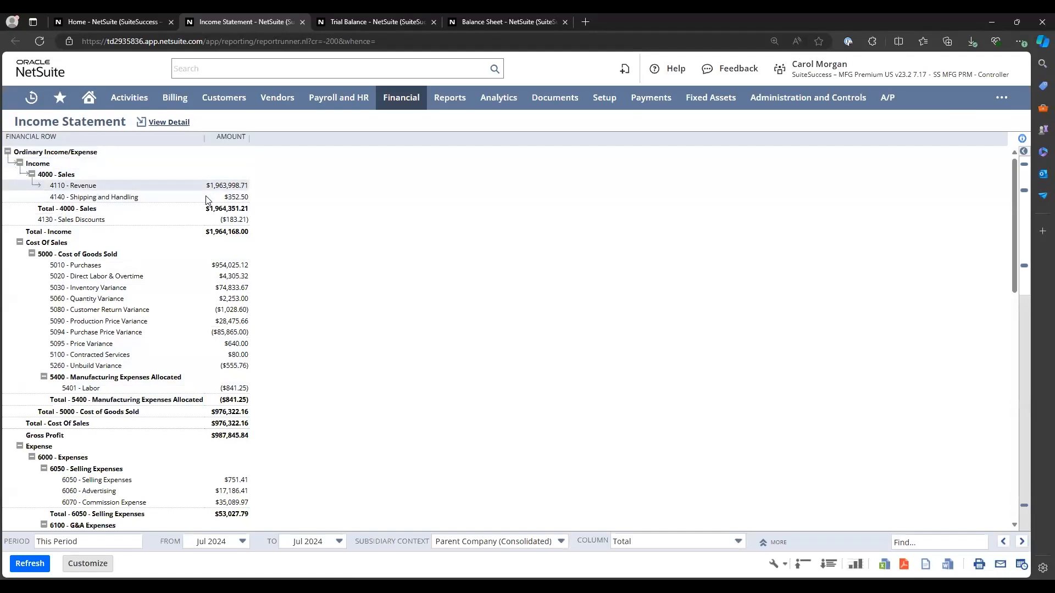
click(32, 175)
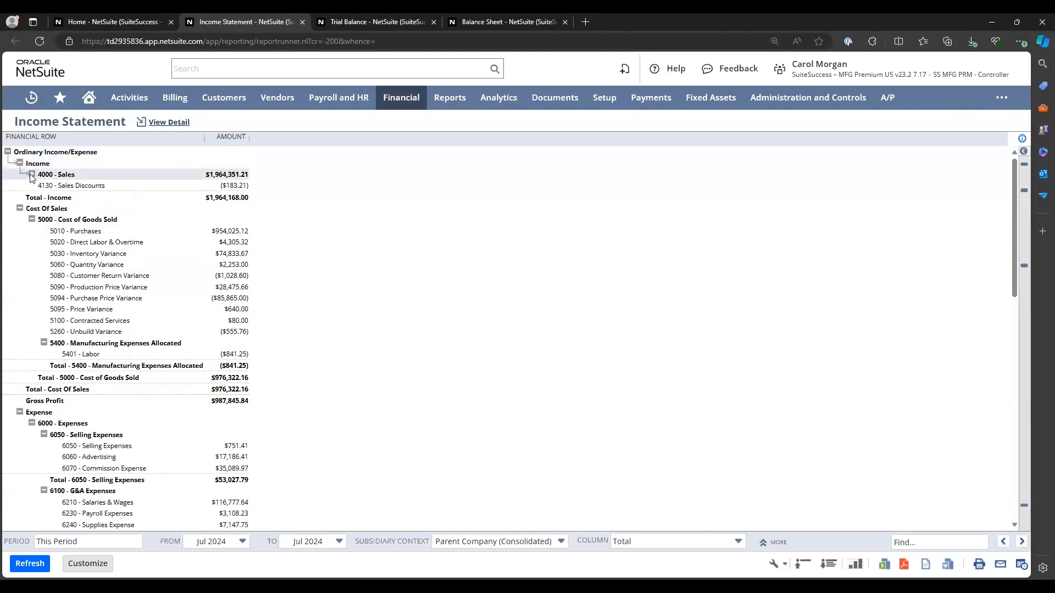
click(32, 175)
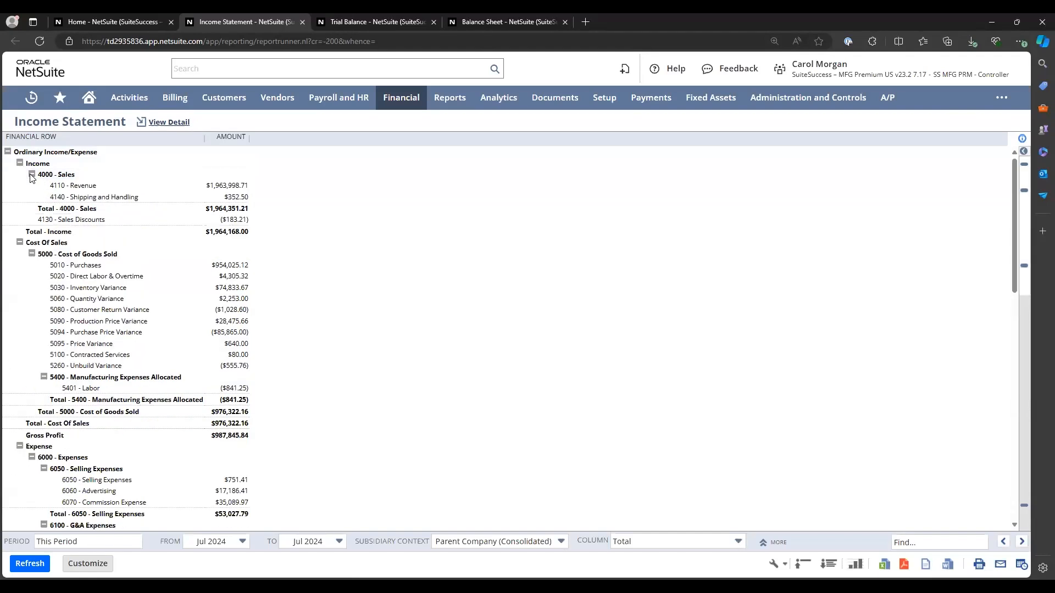
click(32, 254)
click(32, 254)
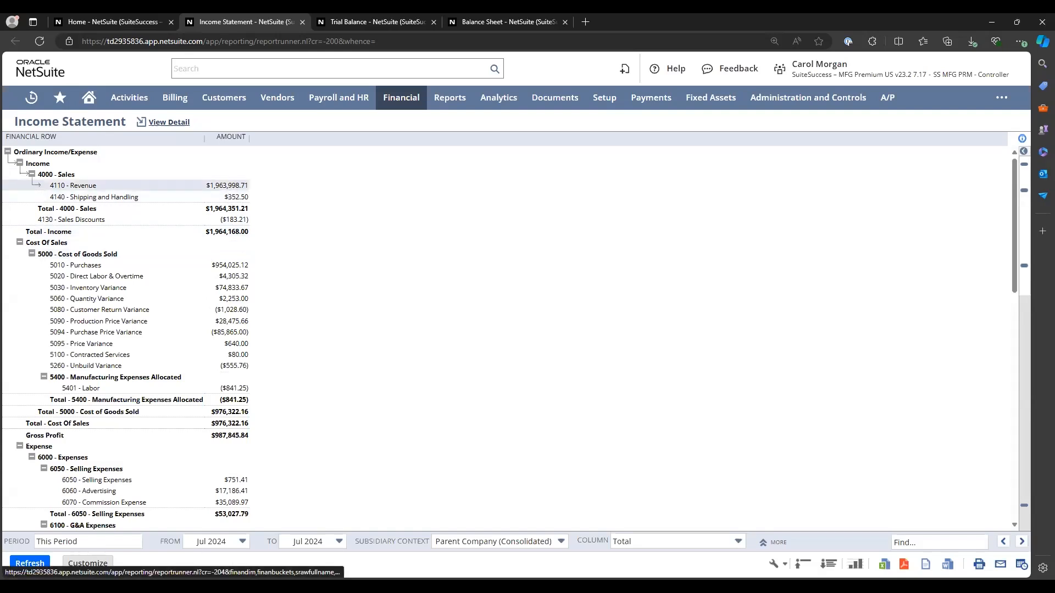
- Set the income statement's subsidiary context to US 1 and its column breakdown to Location, and refresh the report
click(522, 543)
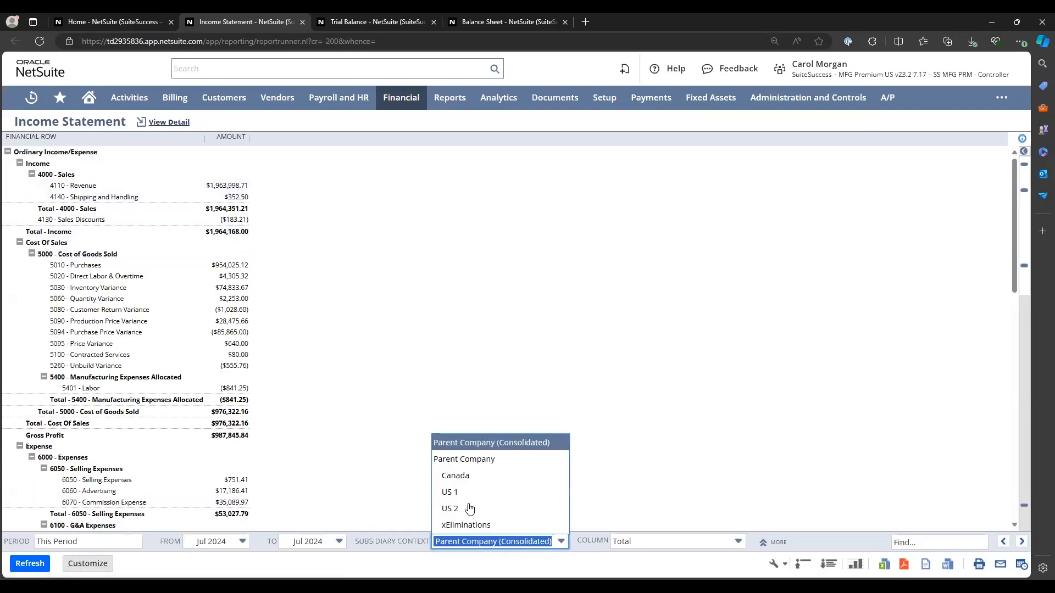
click(460, 493)
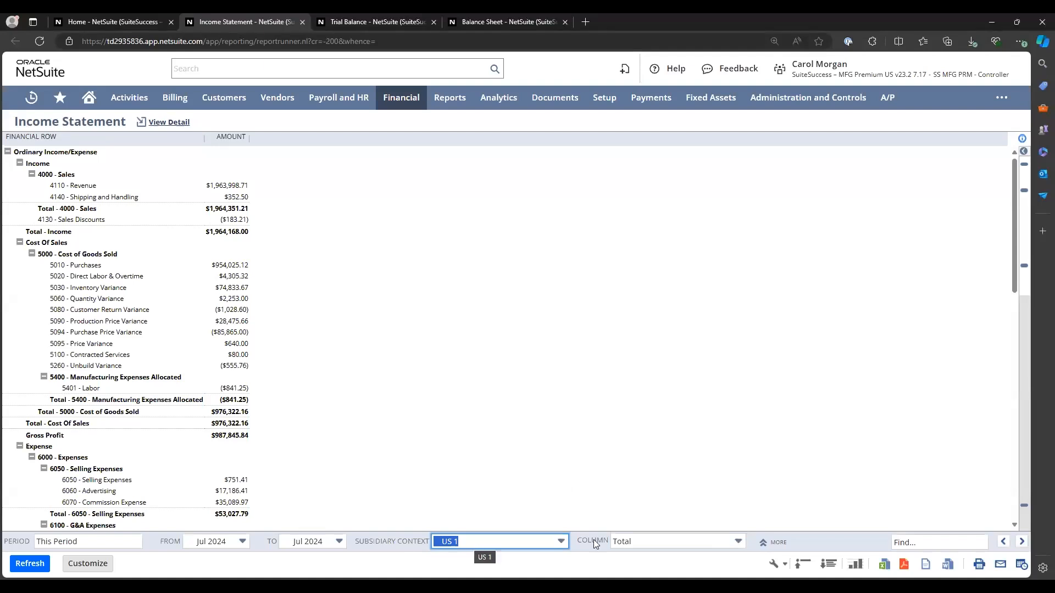
click(687, 546)
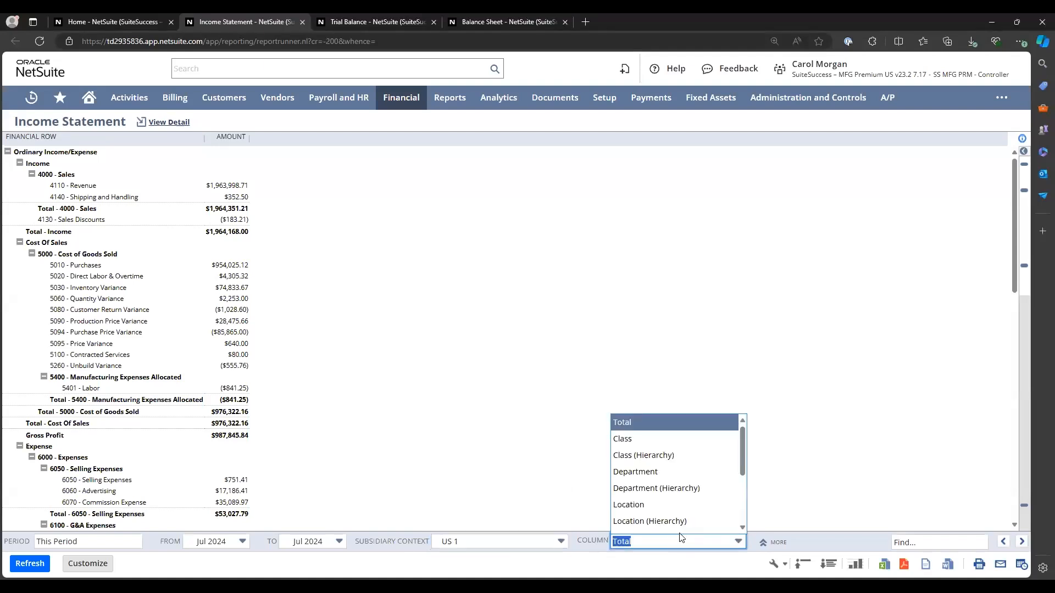
click(664, 506)
click(32, 563)
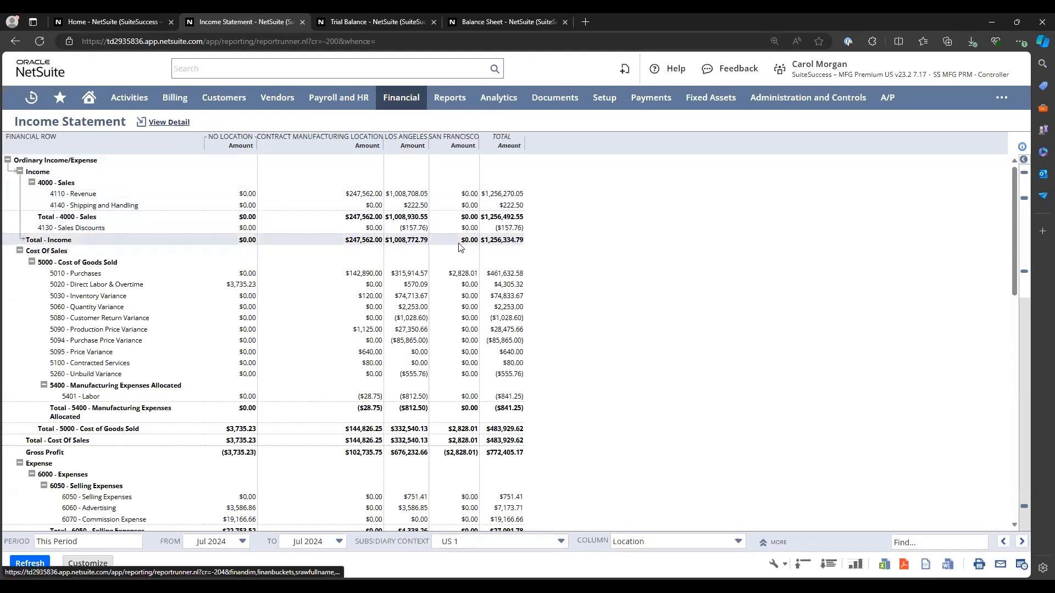
- Review the by-location income statement down to Net Income, then set the column breakdown to Class and refresh the report
scroll(434, 324, down, 1)
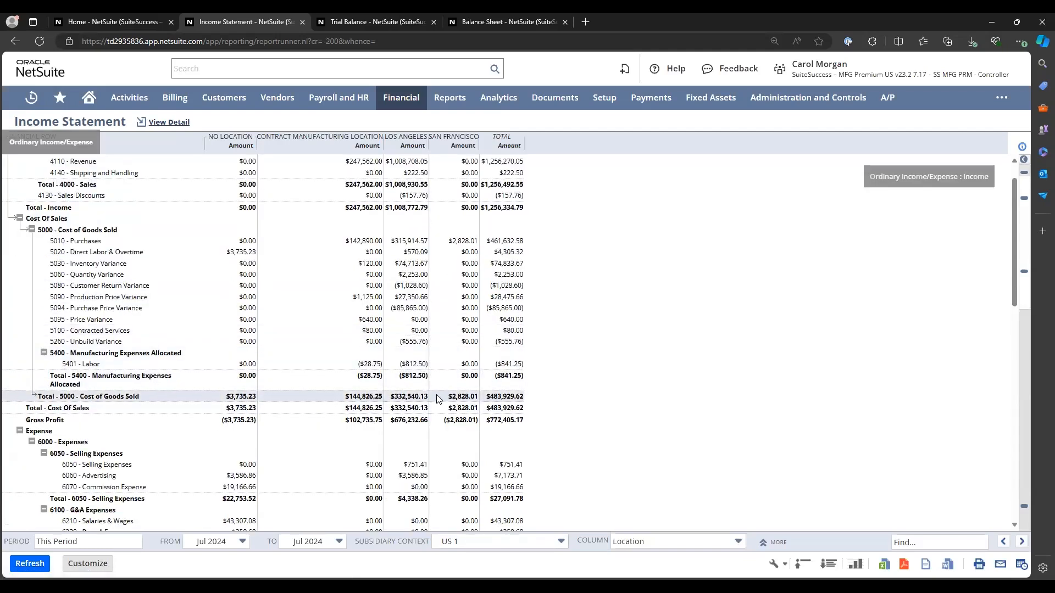
scroll(434, 396, down, 1)
scroll(430, 396, down, 12)
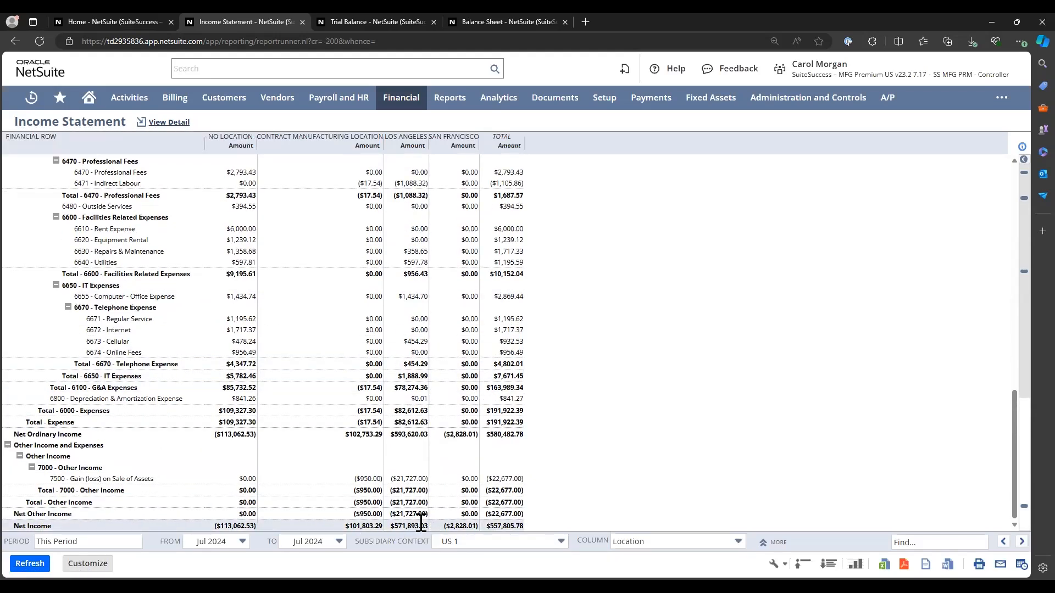
click(637, 543)
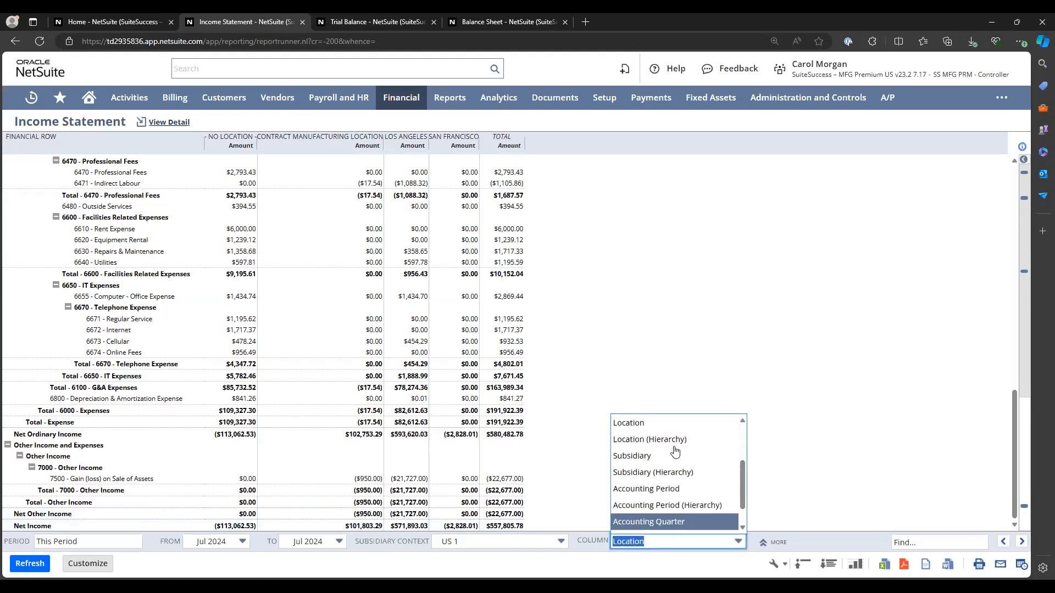
scroll(674, 455, down, 1)
scroll(676, 456, up, 3)
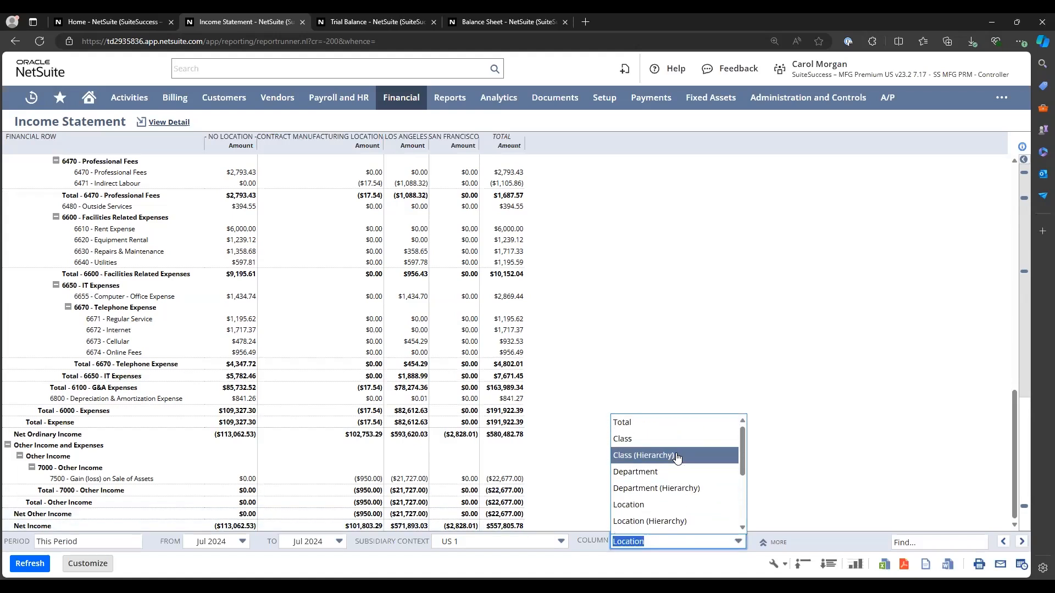
click(665, 443)
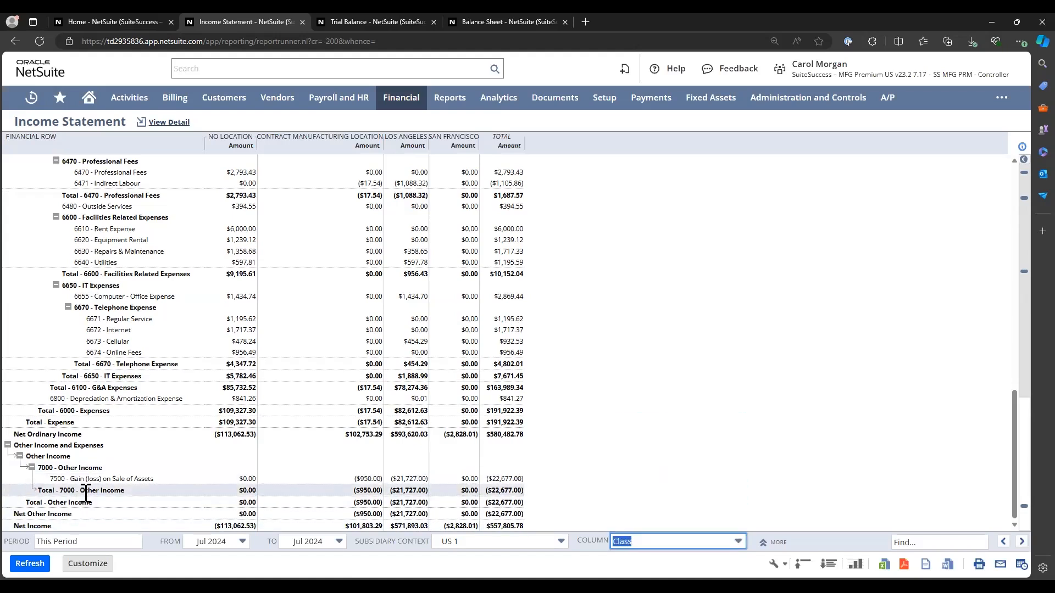
click(508, 296)
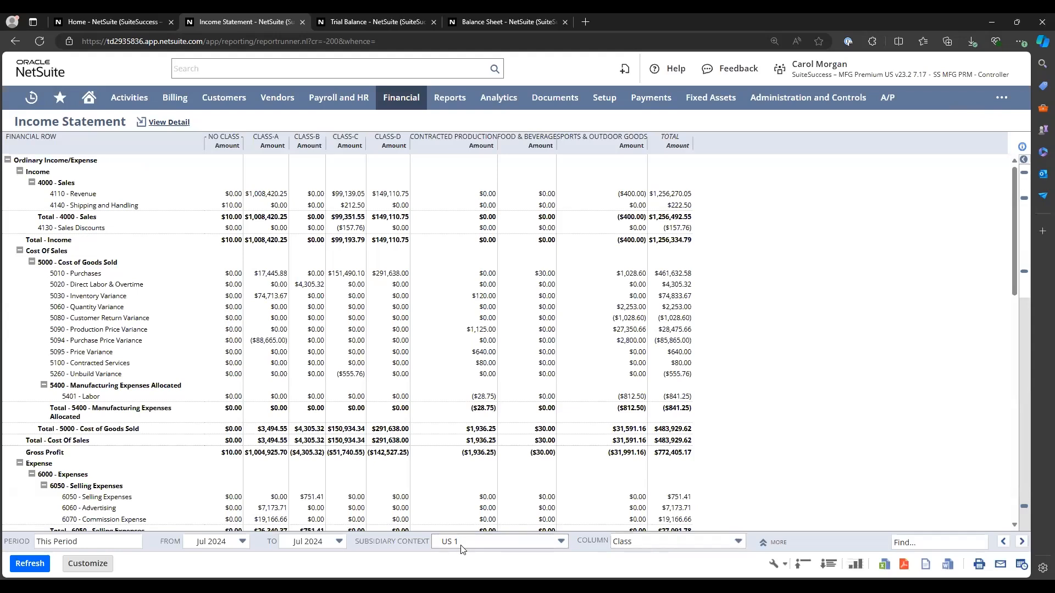
click(659, 542)
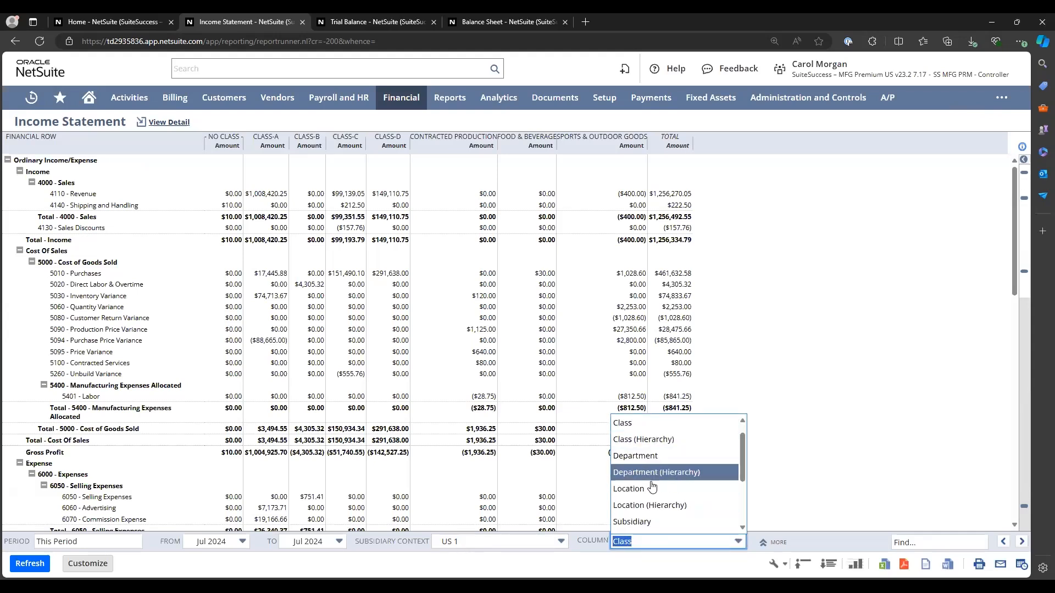
click(642, 427)
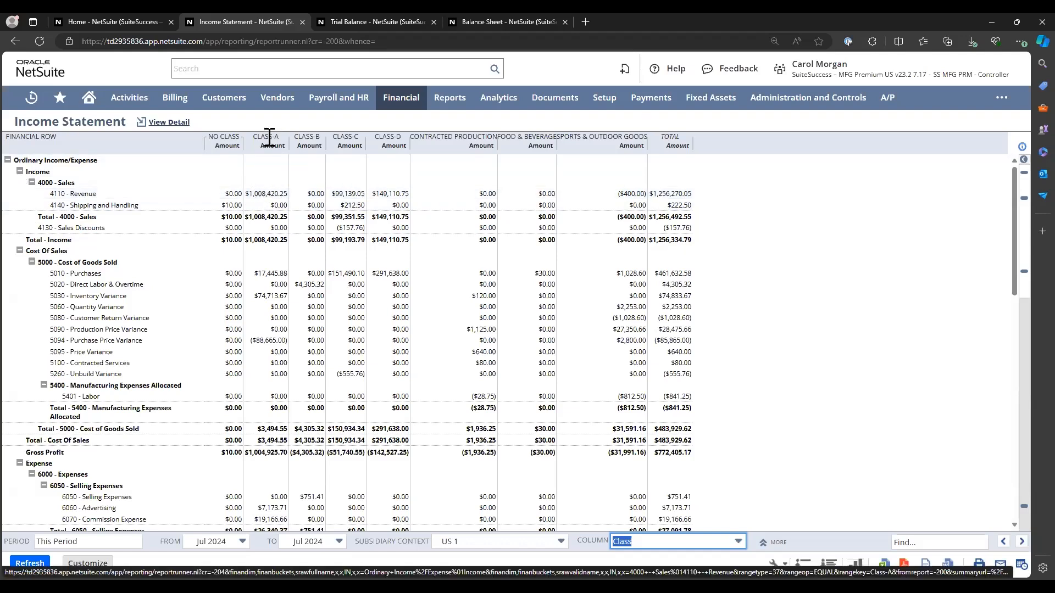
- Drill into the Class-A amount for 4110 - Revenue and review its underlying transactions down to the totals
click(270, 196)
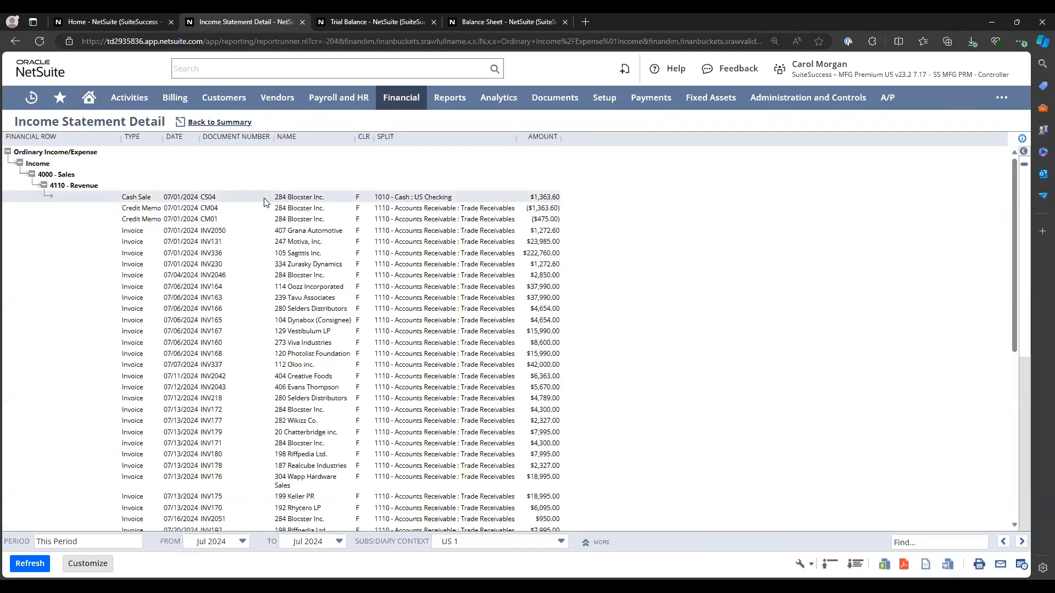
scroll(539, 235, down, 6)
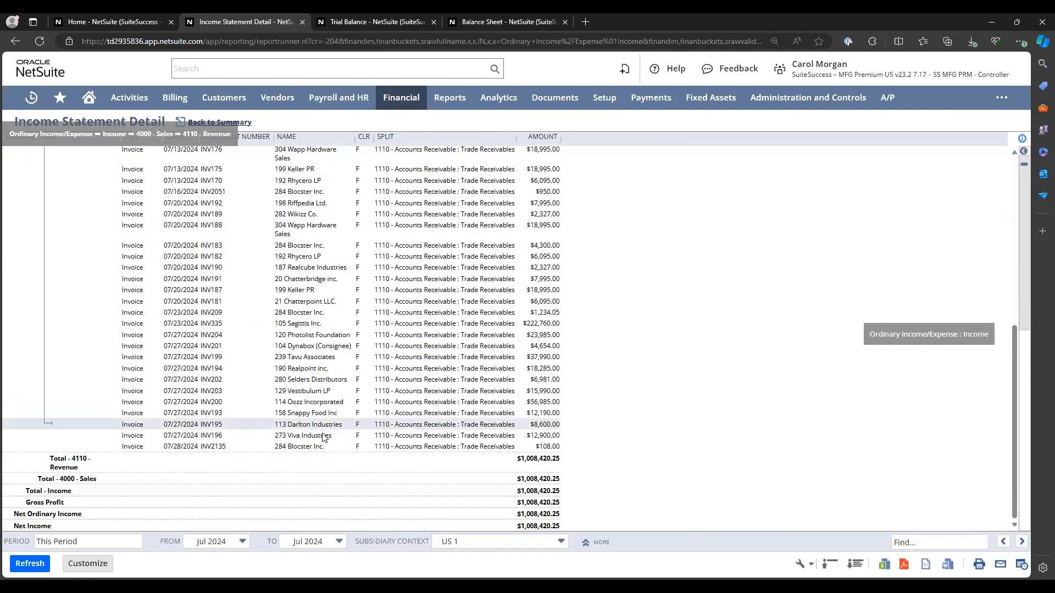
- Review the 4110 - Revenue transactions in the income statement detail and open the 07/01/2024 invoice for 105 Sagittis Inc
scroll(229, 427, up, 6)
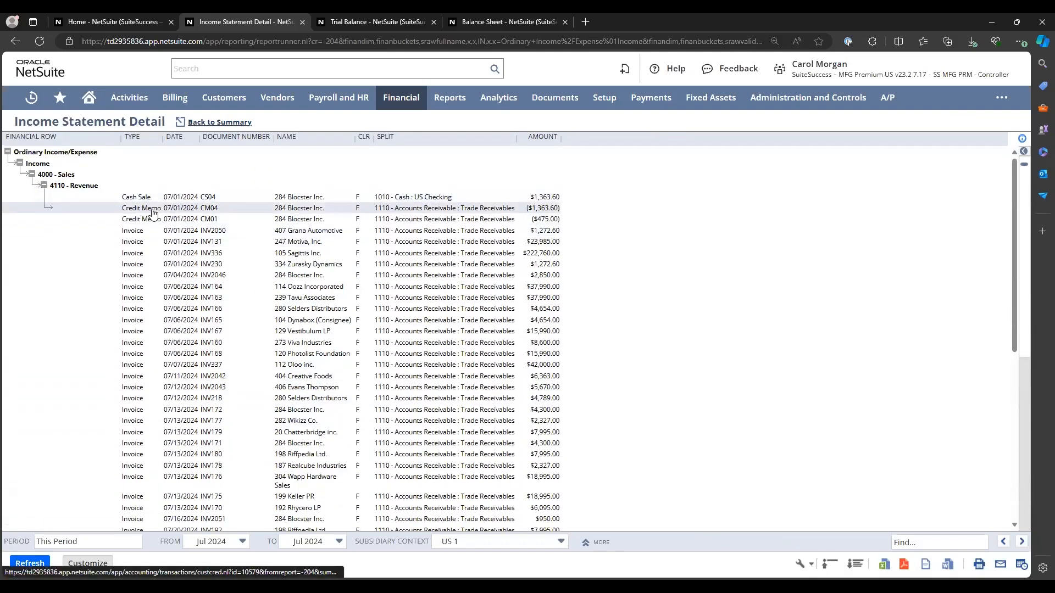
scroll(181, 308, down, 2)
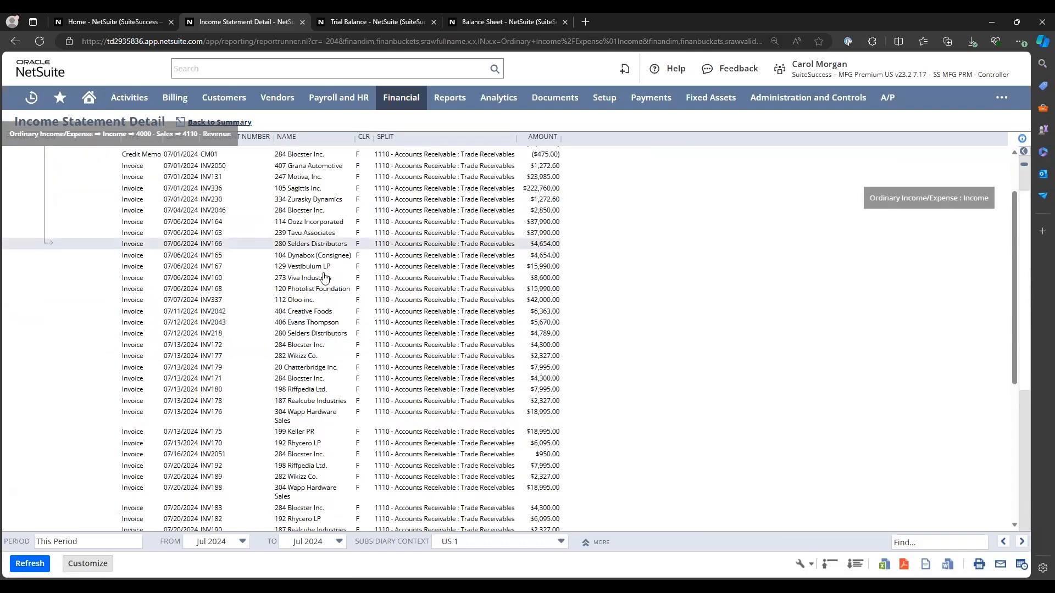
scroll(324, 266, up, 2)
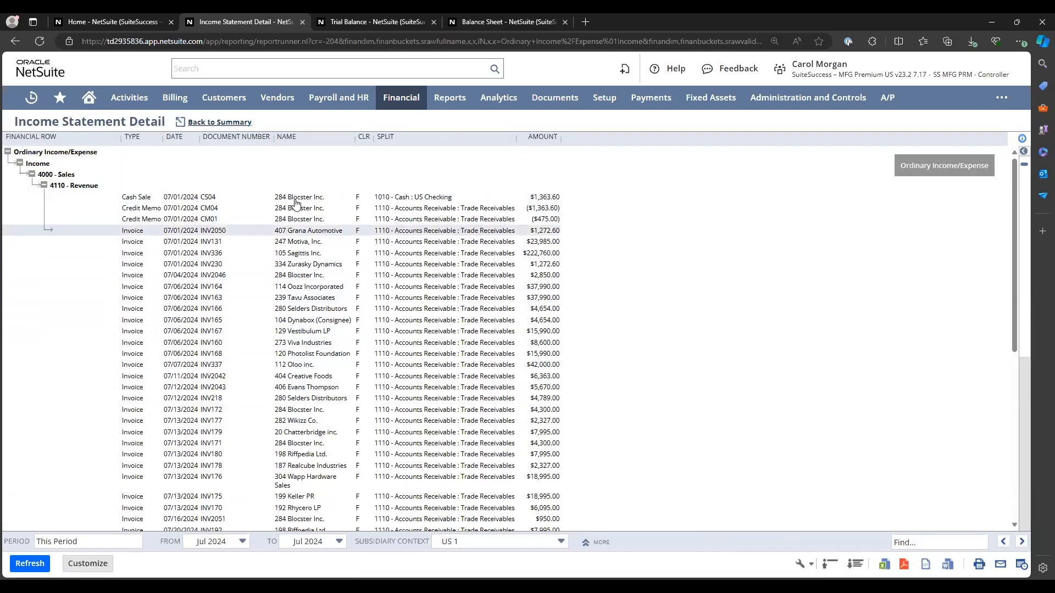
scroll(302, 442, down, 6)
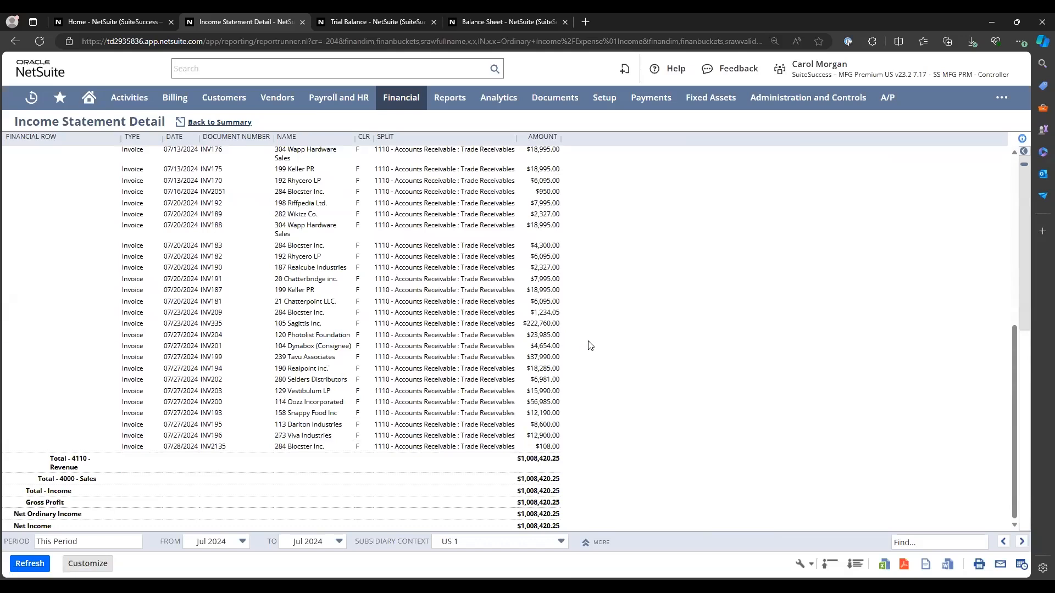
scroll(613, 324, up, 6)
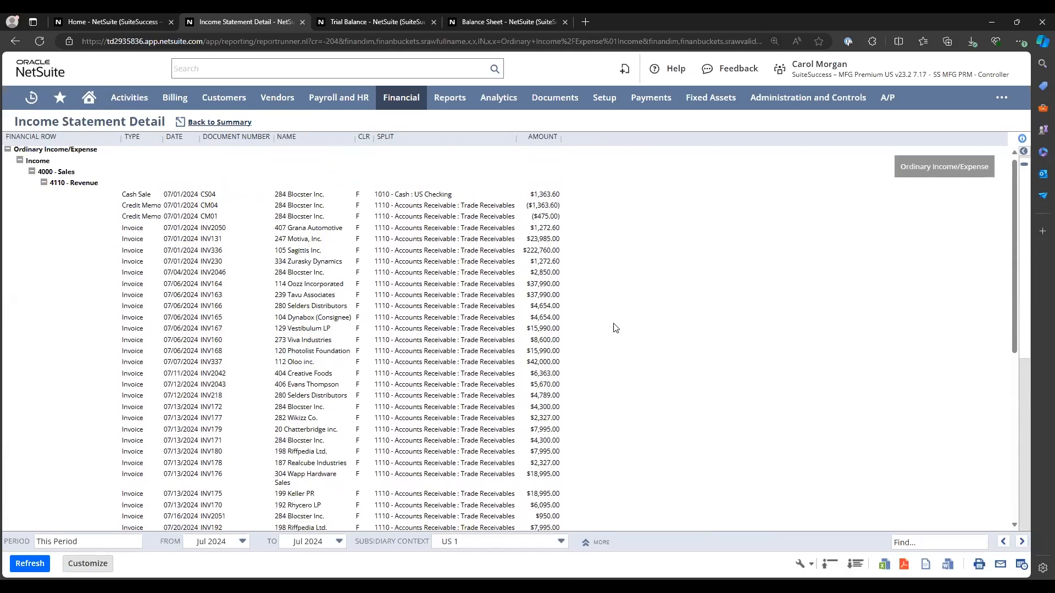
click(542, 255)
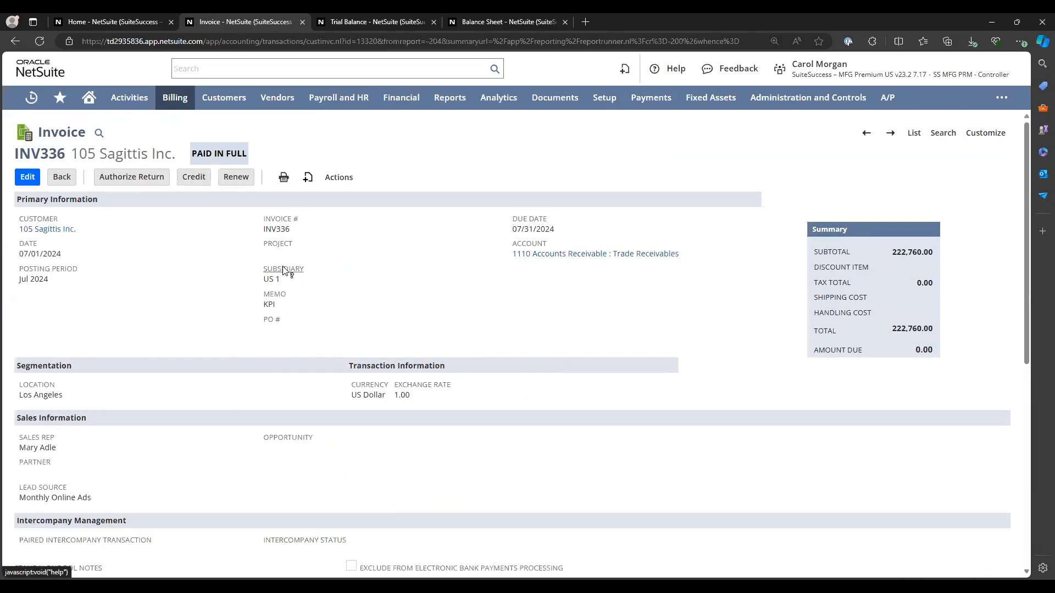
- Review the invoice's header, segmentation and item lines including their class, and show its GL impact
scroll(219, 360, down, 2)
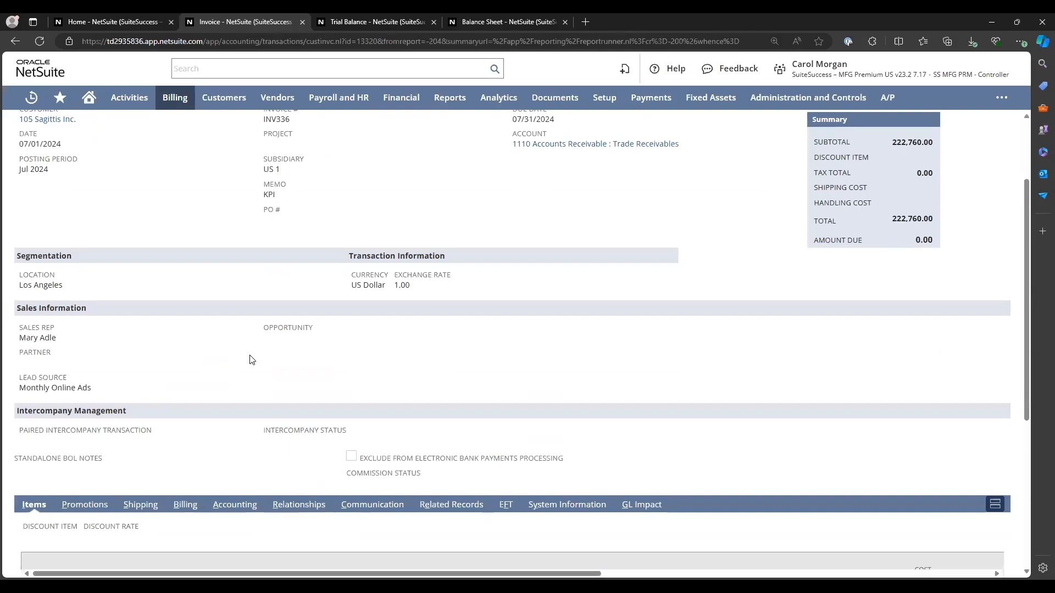
scroll(266, 310, down, 5)
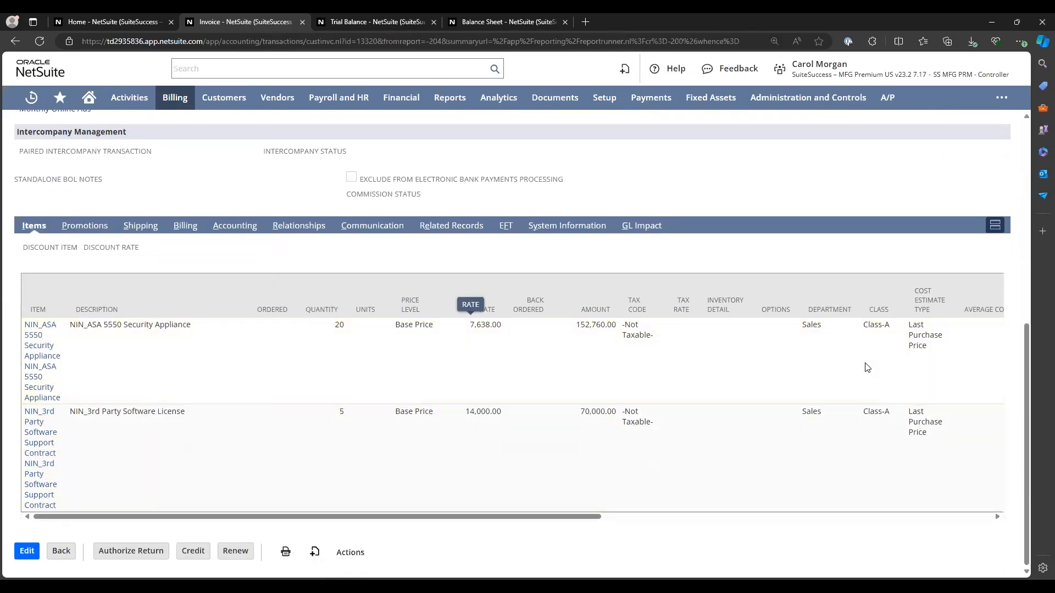
scroll(629, 359, up, 7)
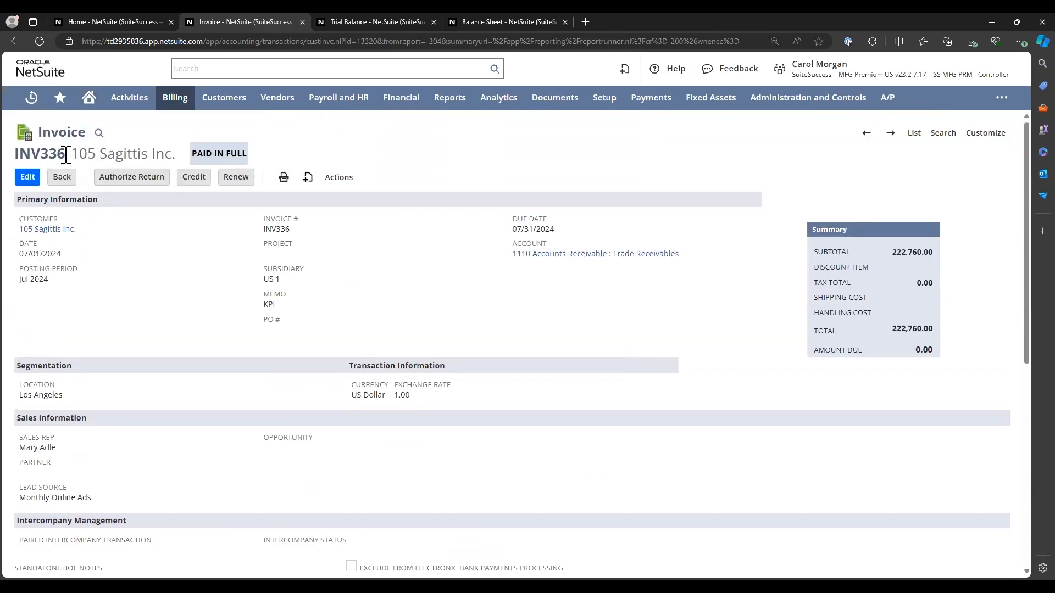
scroll(297, 409, down, 5)
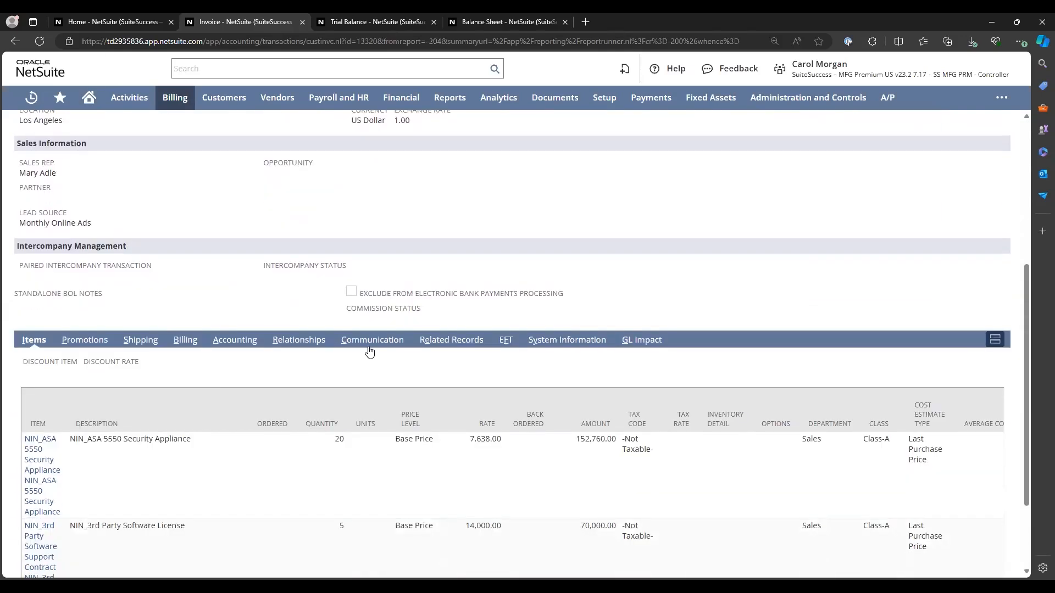
click(638, 341)
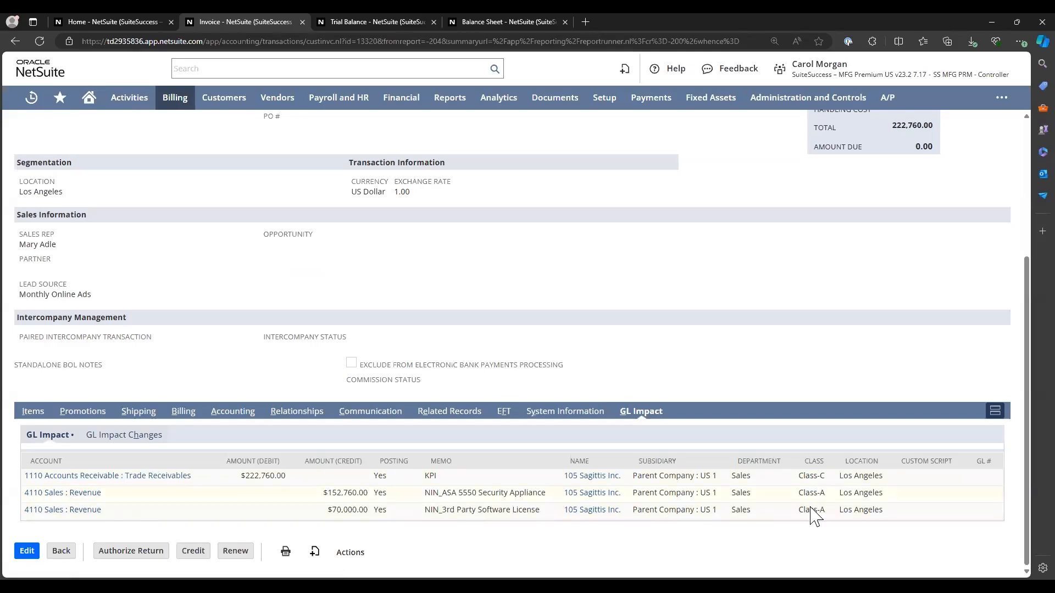
- Show the invoice's related records and open the 07/01/2024 payment applied to it
scroll(301, 379, up, 4)
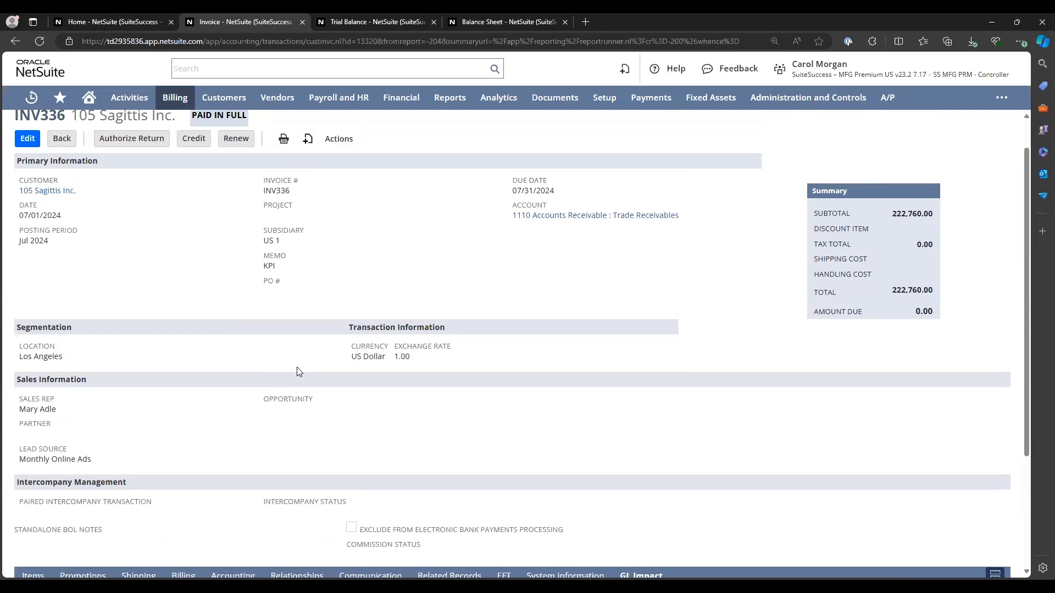
scroll(340, 302, down, 4)
click(461, 412)
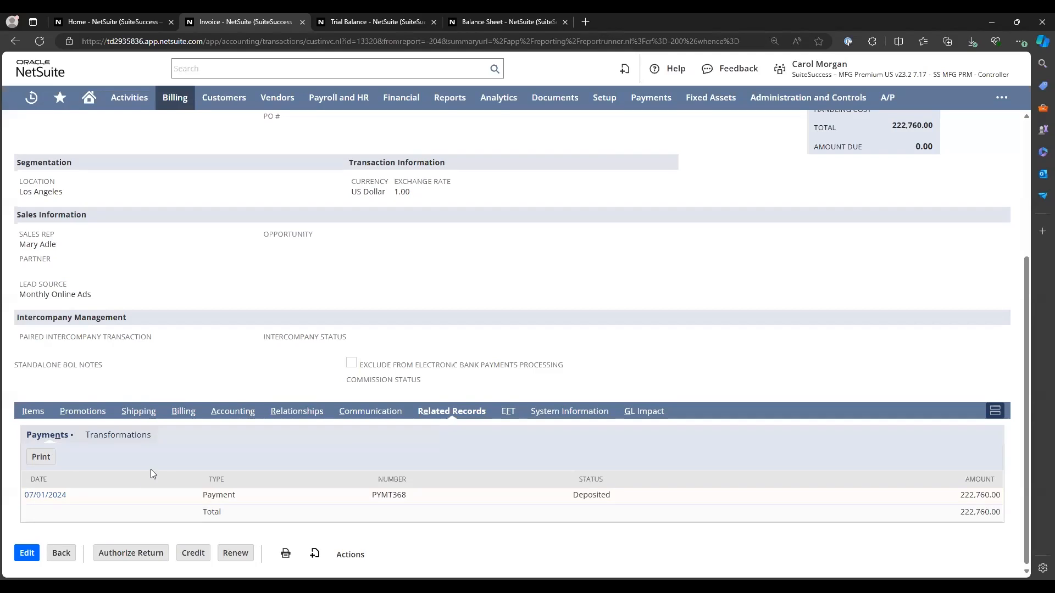
scroll(176, 263, up, 4)
scroll(162, 342, down, 4)
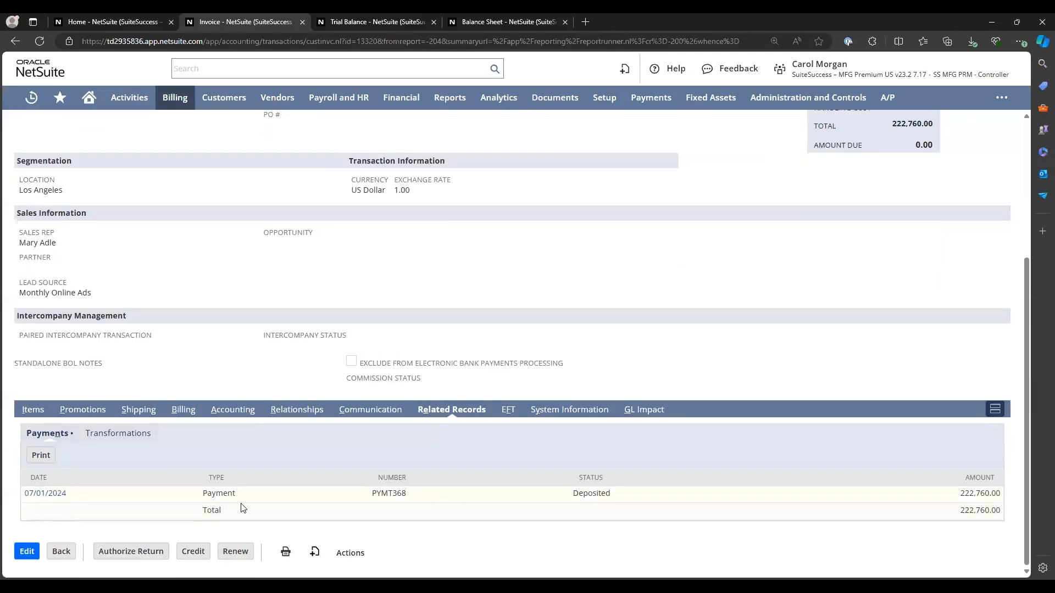
click(46, 494)
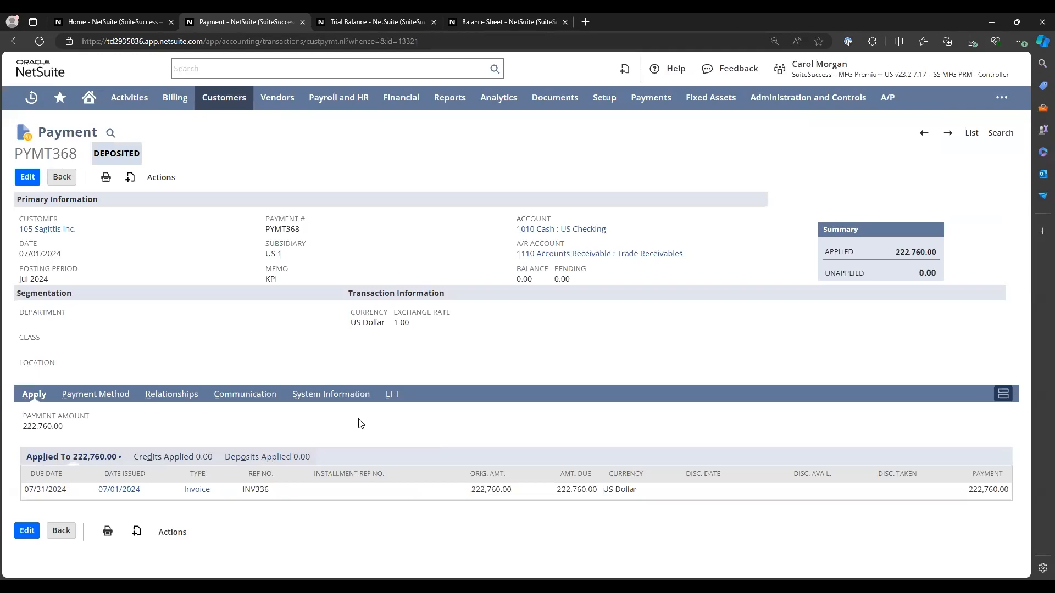
- Close the Payment and Trial Balance pages, switch to the Balance Sheet and set its column breakdown to Location
click(302, 22)
click(302, 22)
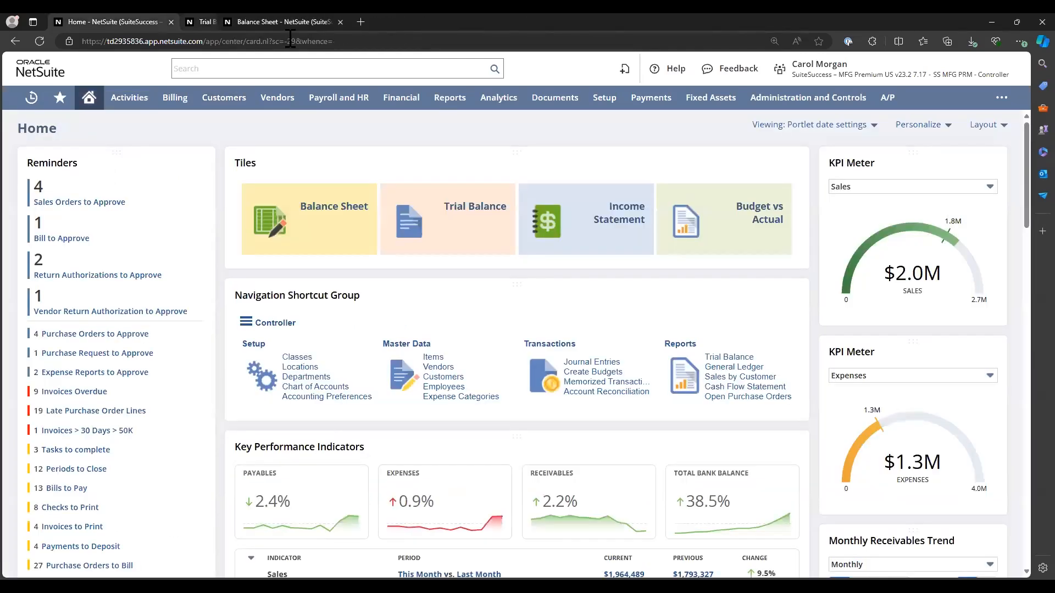
click(253, 23)
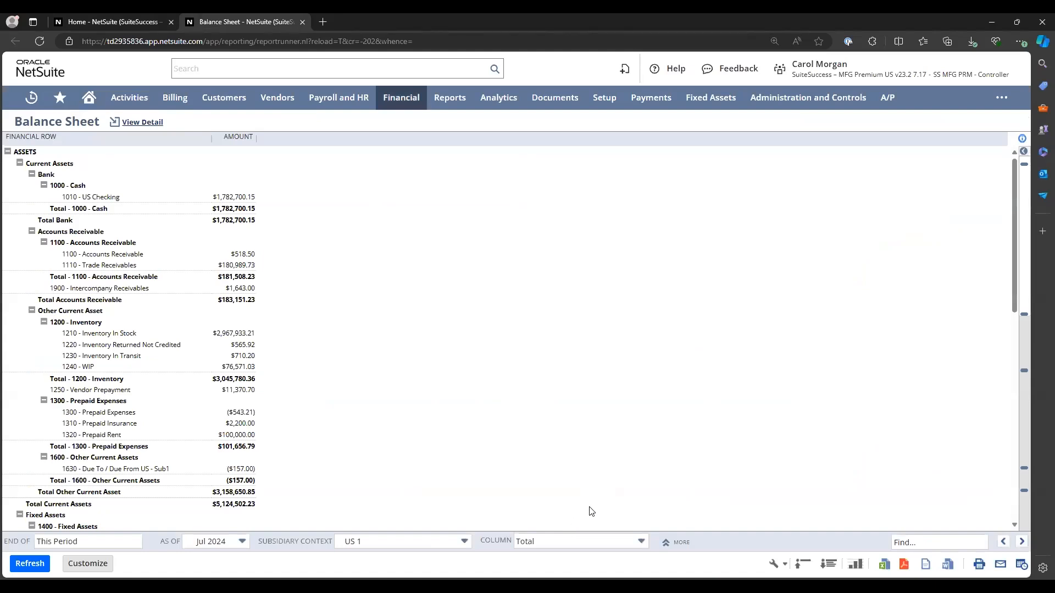
click(564, 542)
click(562, 505)
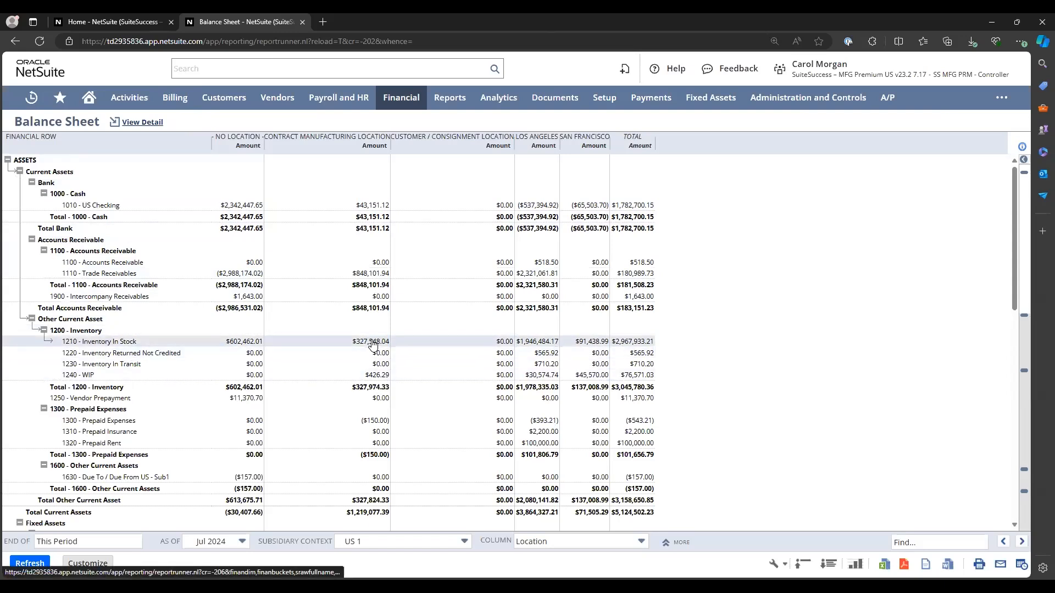
- Drill into the Contract Manufacturing Location amount for 1210 - Inventory In Stock, review its transactions and return to the balance sheet summary
click(377, 342)
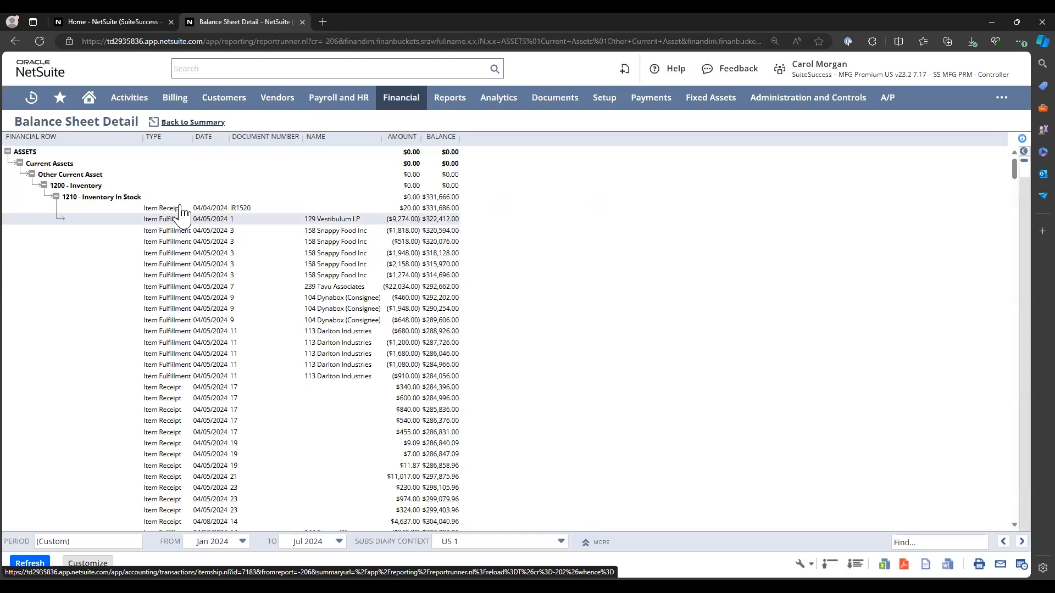
scroll(241, 309, down, 15)
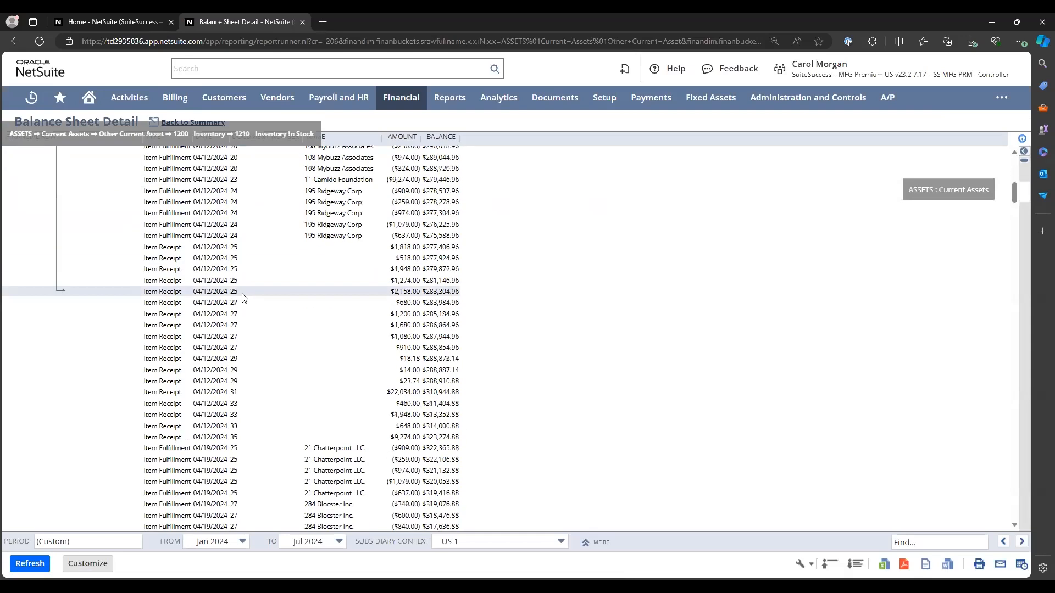
scroll(244, 295, down, 5)
scroll(245, 296, up, 5)
click(185, 123)
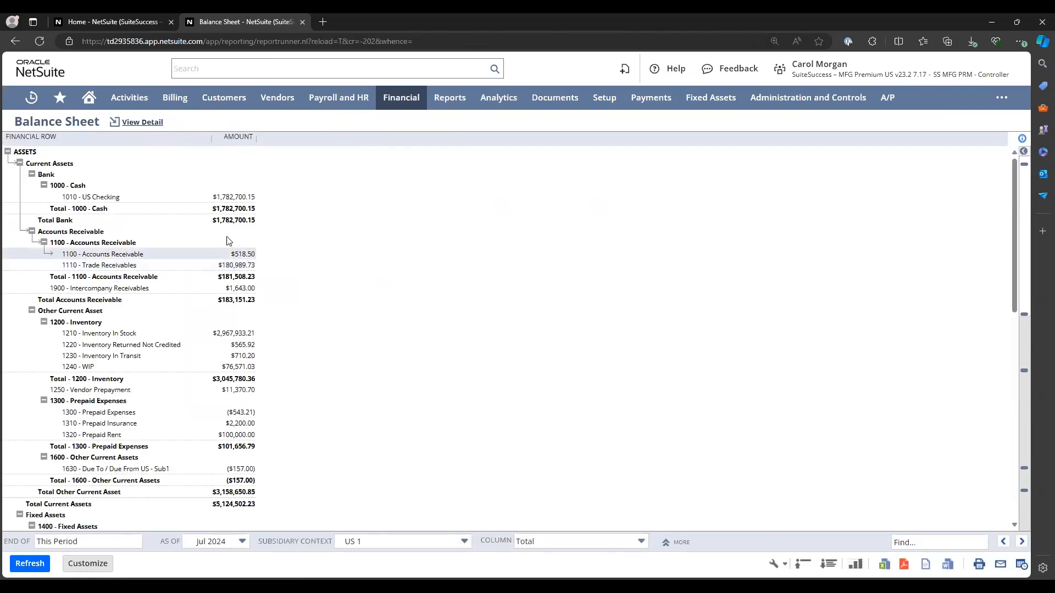
- Close the Balance Sheet and review the home dashboard's reminders, Key Performance Indicators and Financials Overview
click(302, 22)
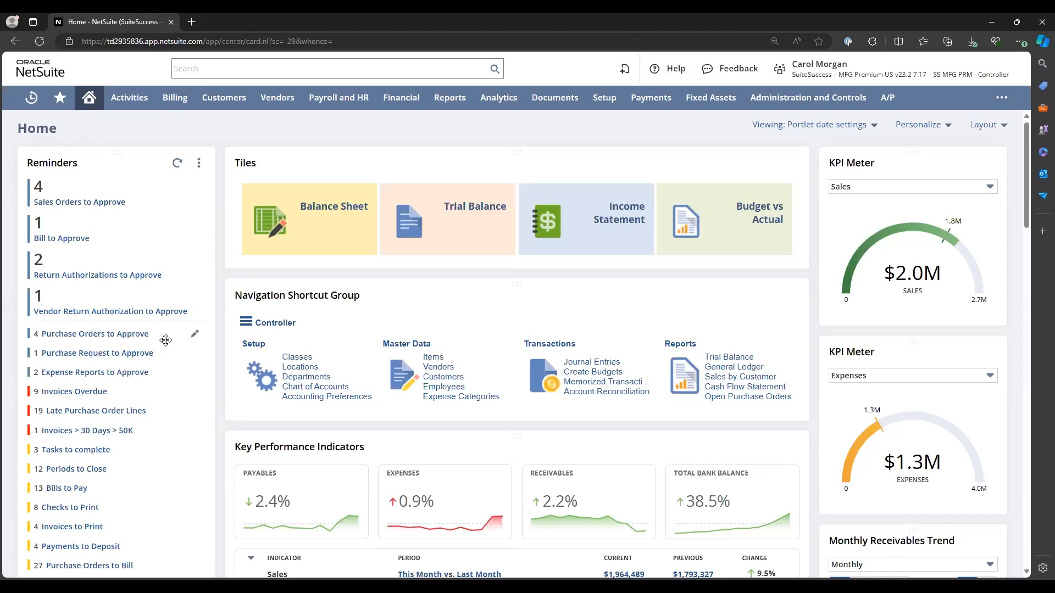
scroll(116, 354, down, 1)
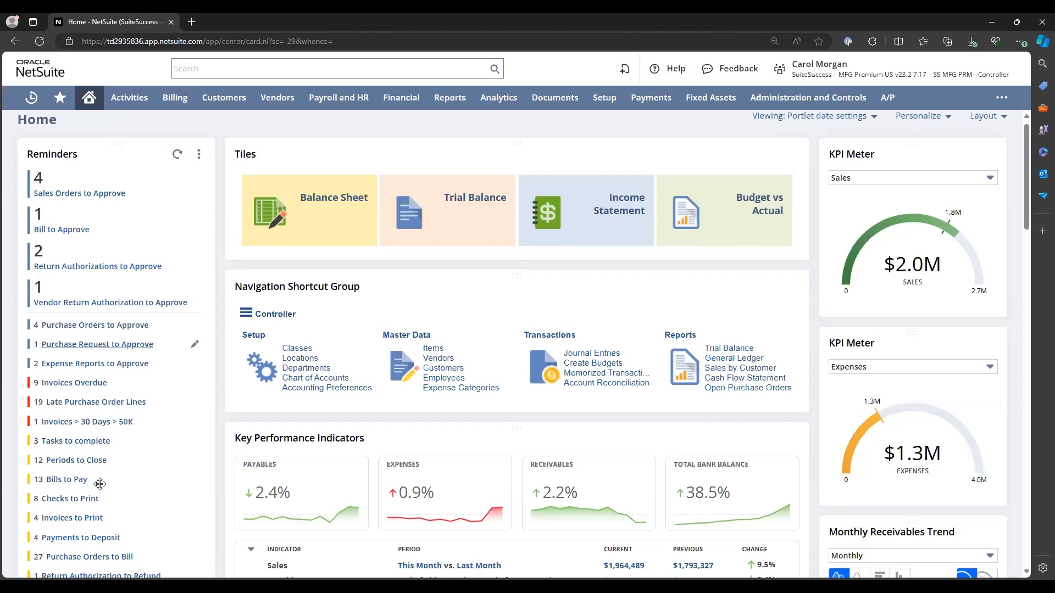
scroll(93, 491, down, 3)
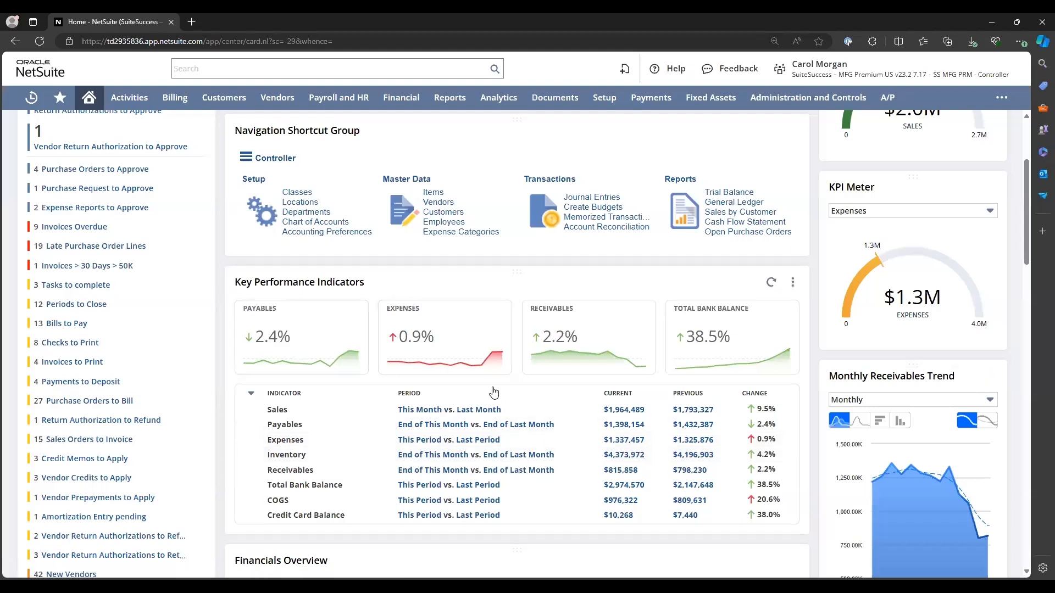
scroll(493, 391, down, 3)
scroll(493, 388, down, 4)
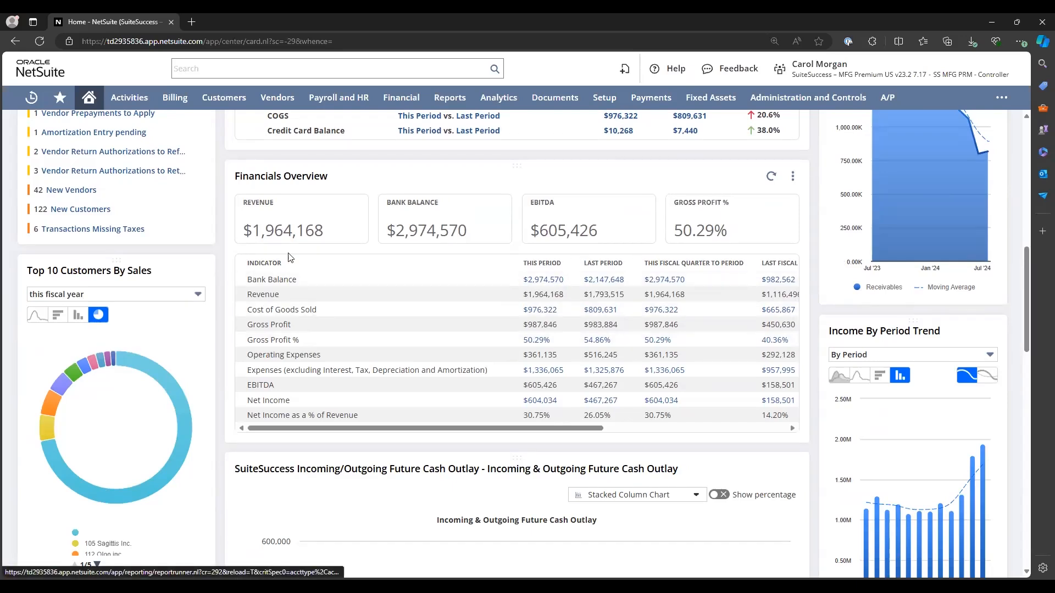
scroll(578, 357, down, 1)
- Set up the Financials Overview portlet to show the Manufacturing Operations KPI scorecard and save it
scroll(807, 242, up, 2)
click(792, 230)
click(784, 248)
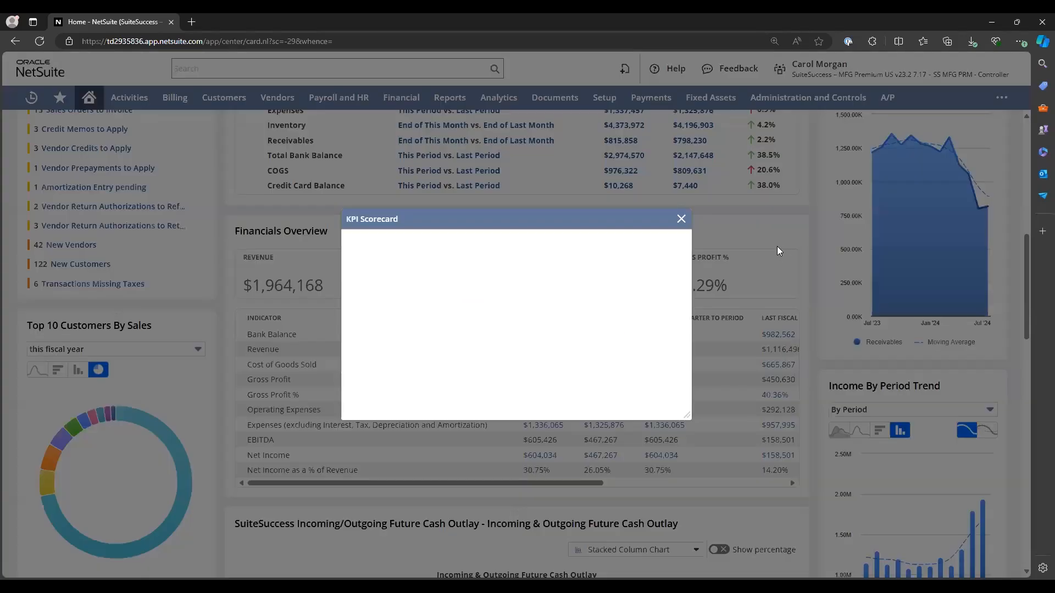
click(467, 290)
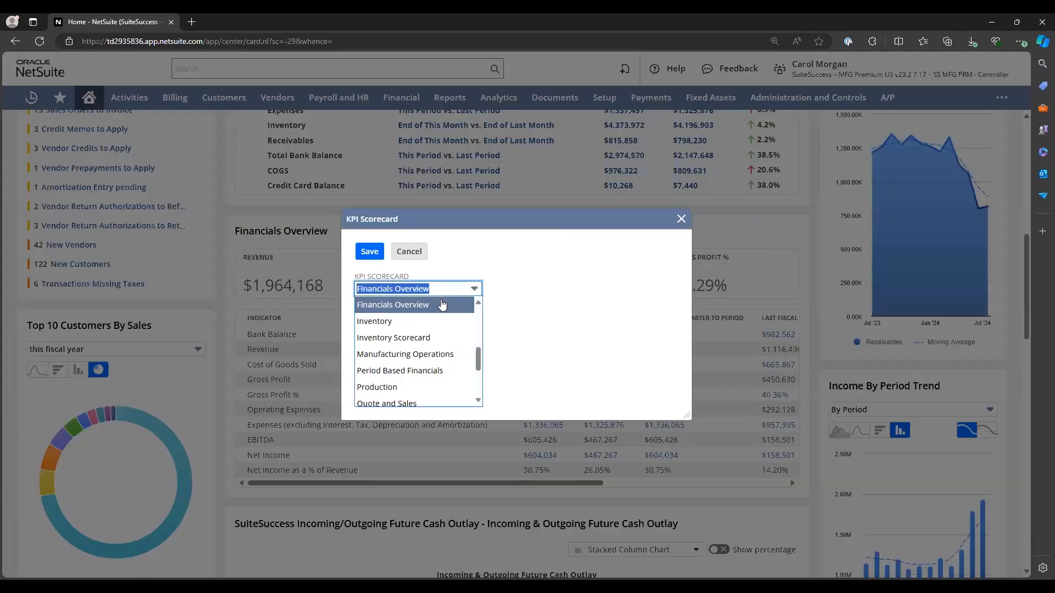
click(442, 354)
click(369, 251)
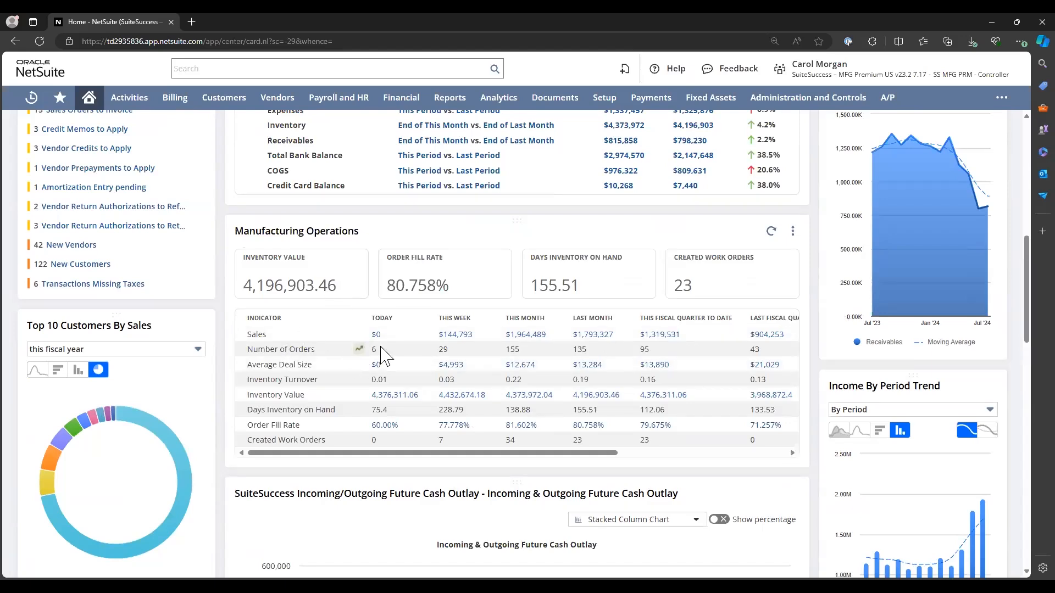
- Change the Manufacturing Operations portlet's KPI scorecard to Financials, save it and review the indicators
click(795, 236)
click(784, 252)
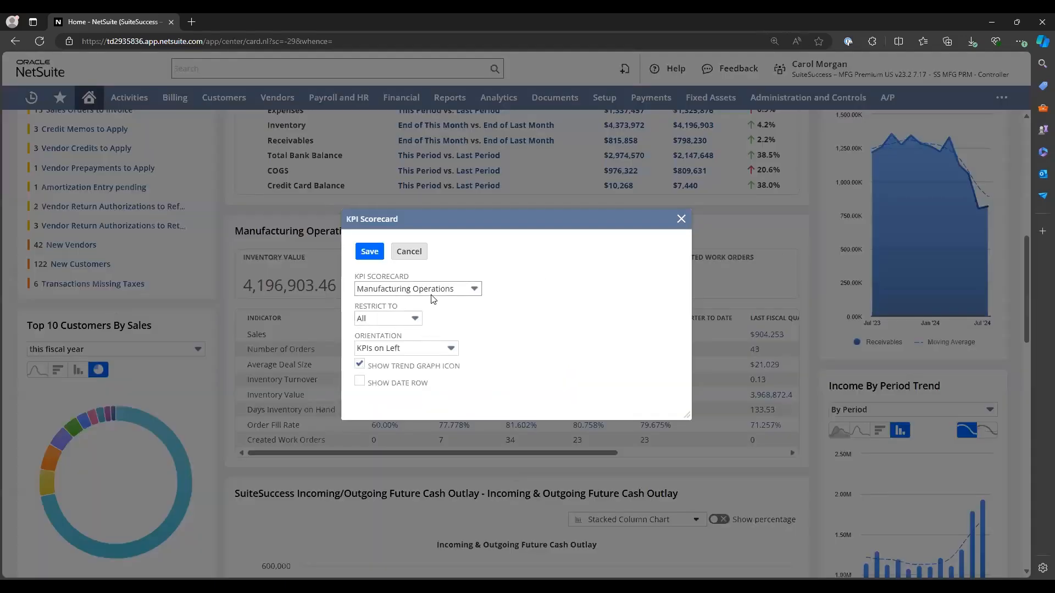
click(433, 296)
scroll(398, 363, up, 5)
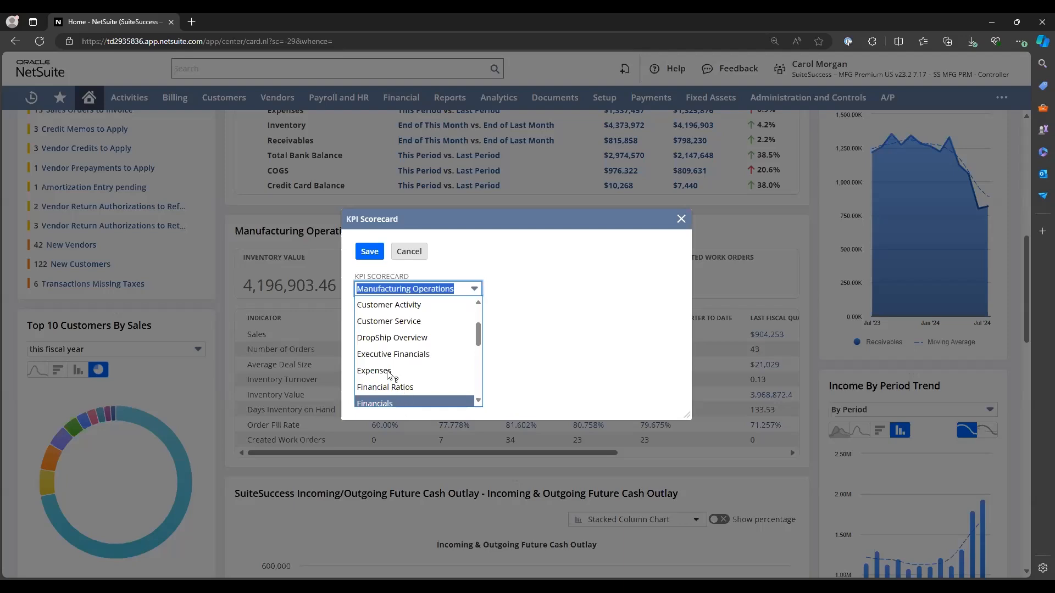
click(374, 403)
click(369, 251)
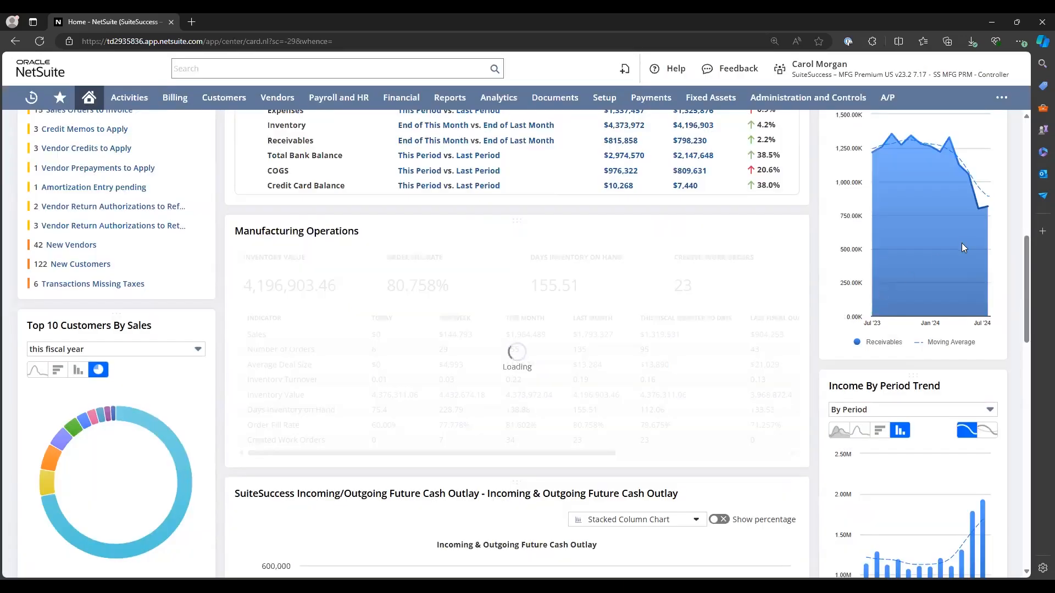
scroll(728, 345, down, 3)
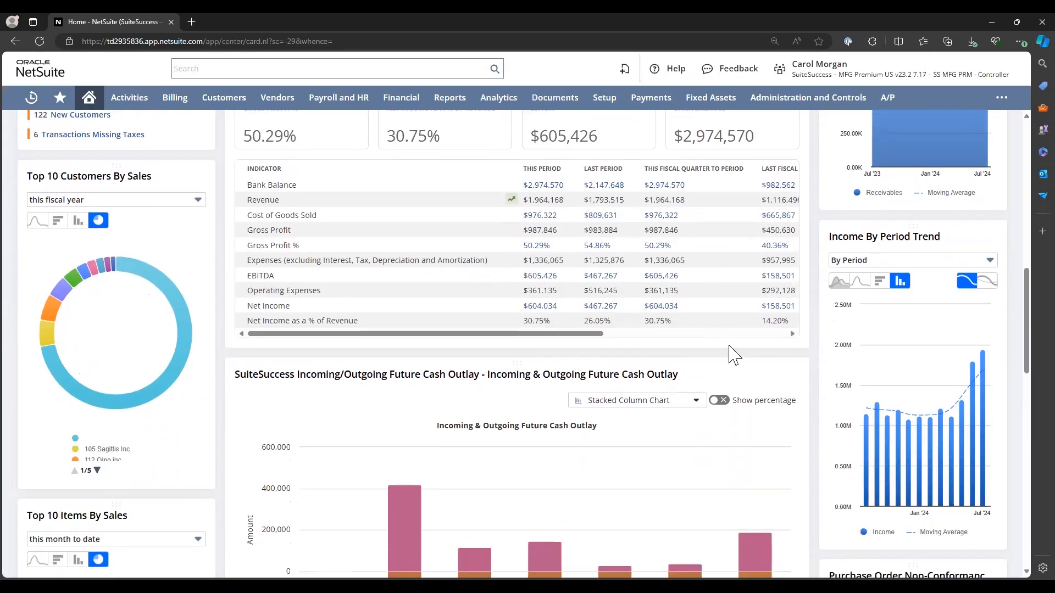
scroll(670, 280, up, 4)
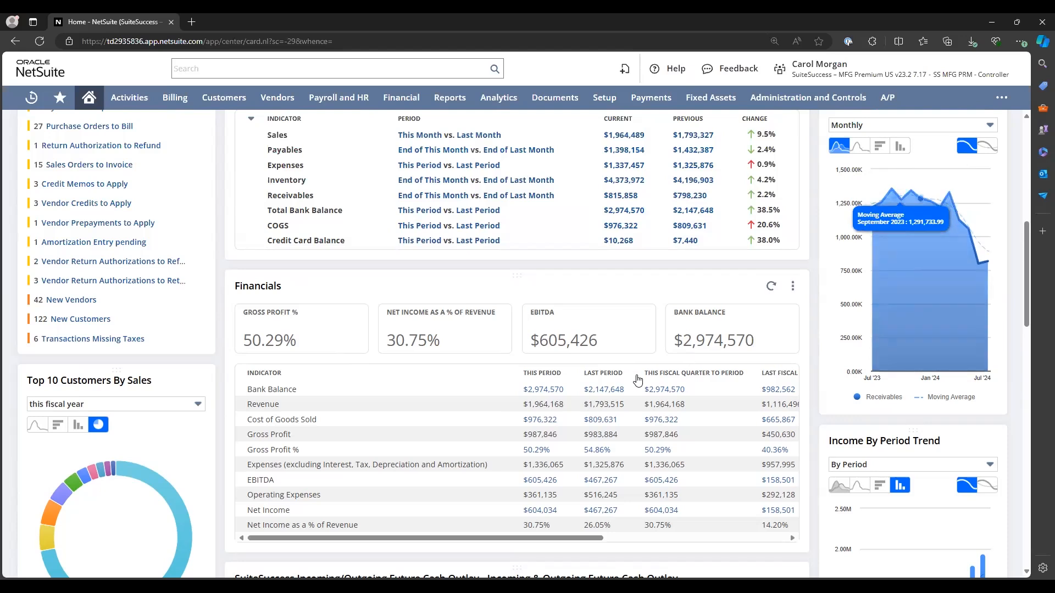
- Switch the Income By Period Trend chart to year-over-year comparison and display it as horizontal bars
scroll(651, 382, down, 1)
scroll(941, 347, down, 2)
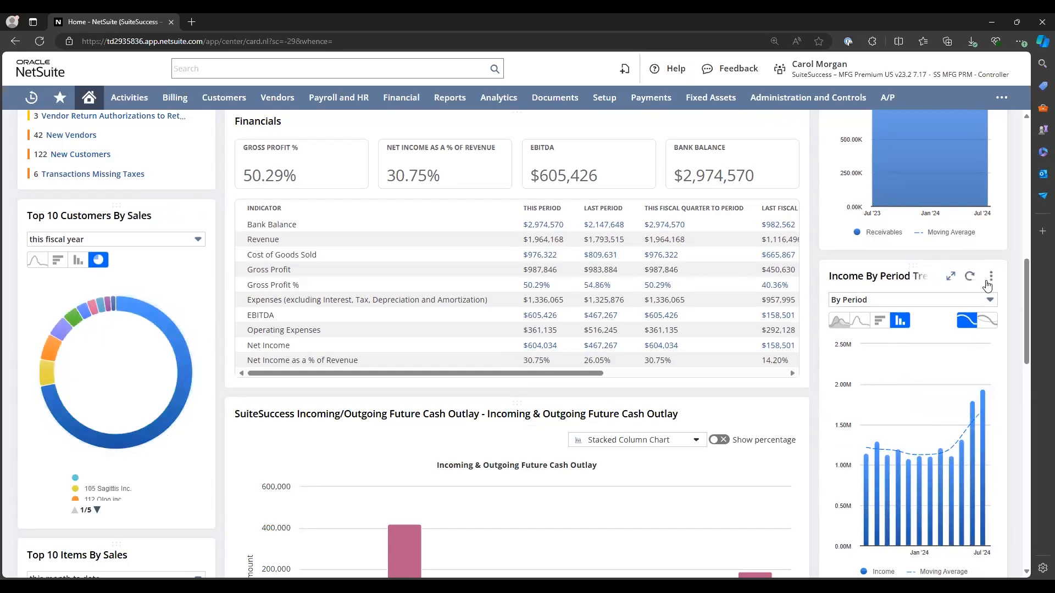
click(986, 323)
click(880, 321)
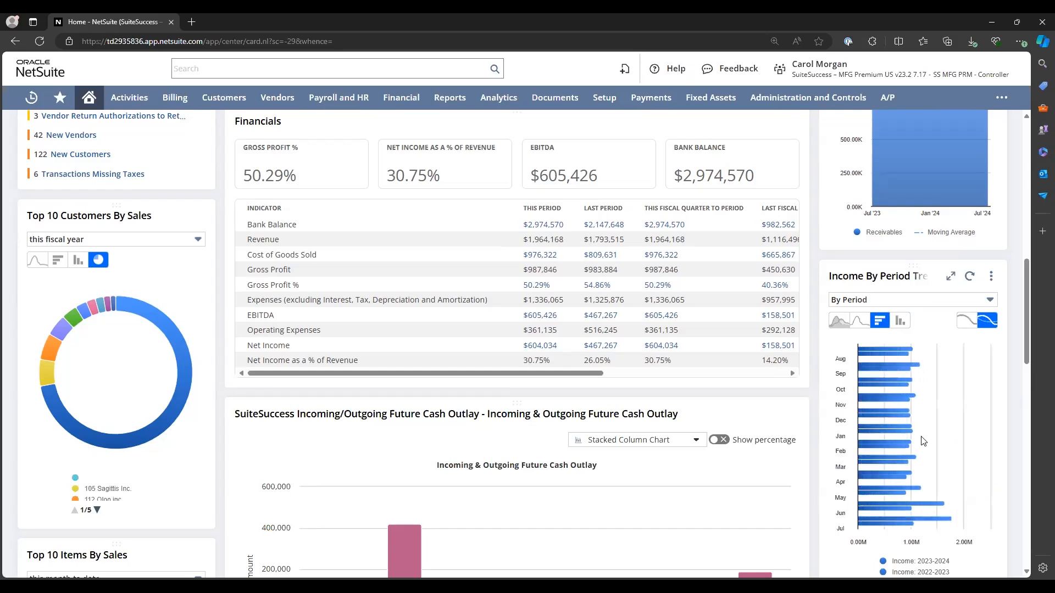
- Try the Income By Period Trend chart as columns and as a line, and display it as an area chart
click(899, 323)
click(846, 326)
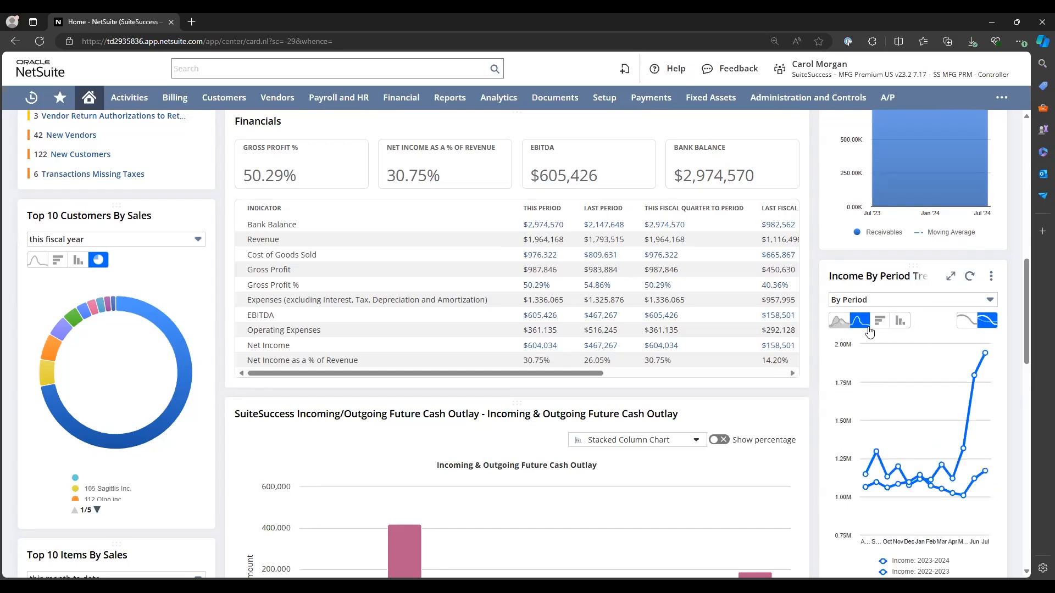
scroll(866, 437, down, 1)
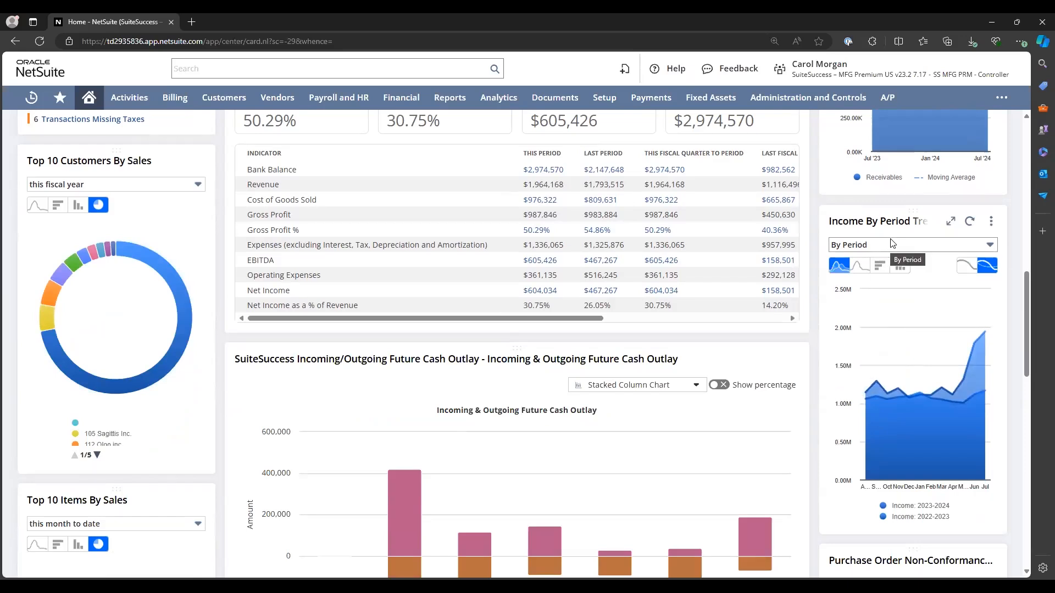
- Open the Income By Period Trend chart's setup, browse the available KPIs and close it without saving
click(991, 221)
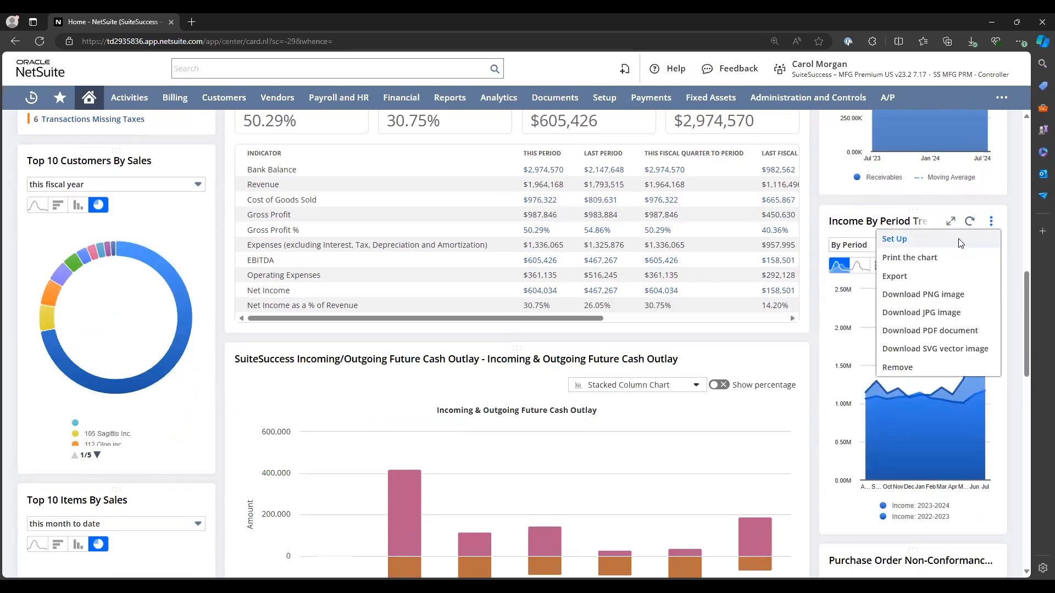
click(959, 240)
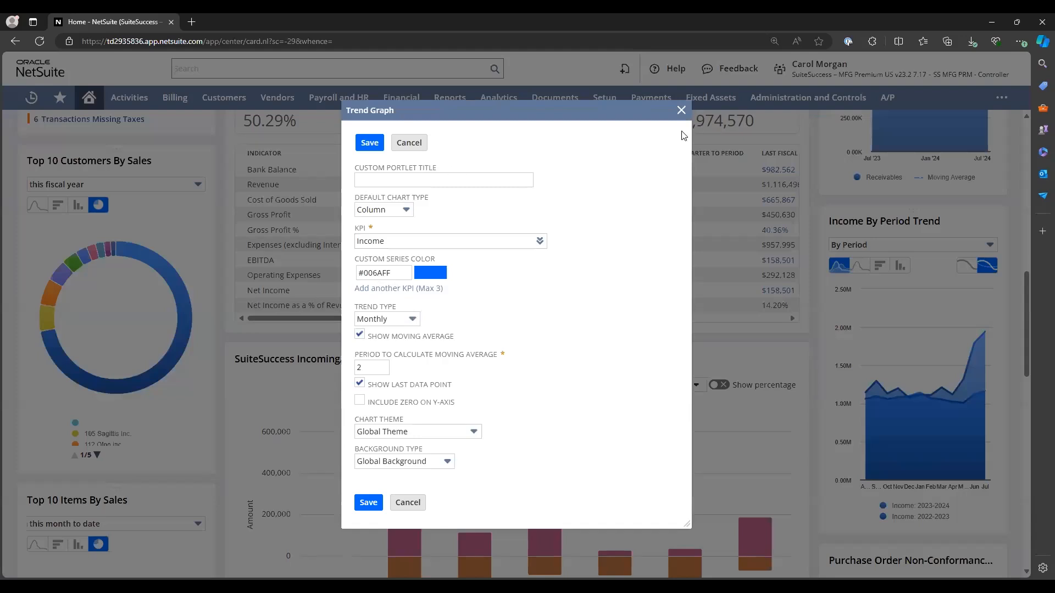
click(540, 240)
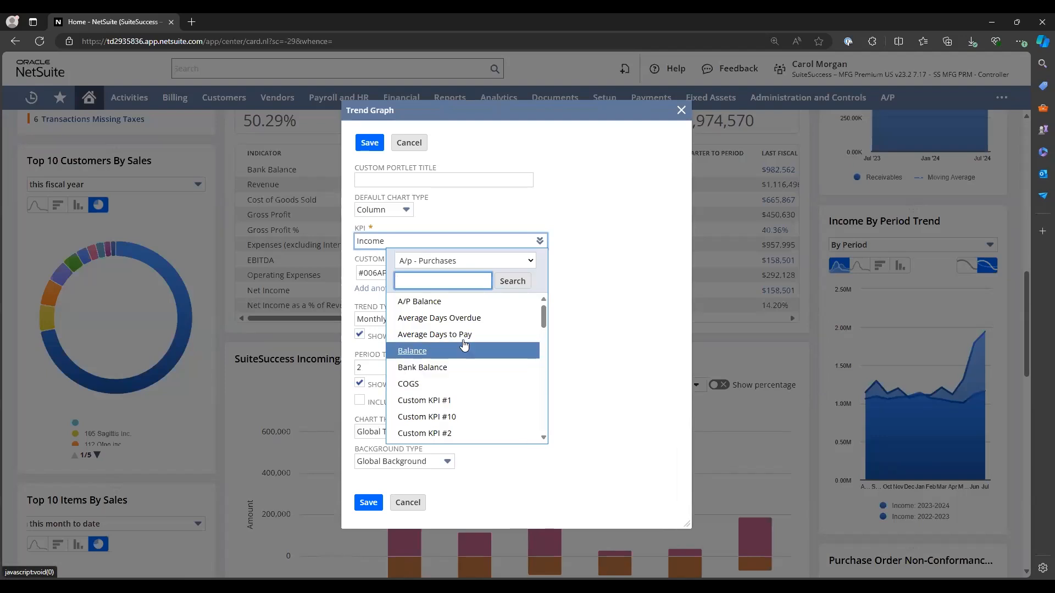
scroll(452, 342, down, 5)
scroll(453, 340, up, 1)
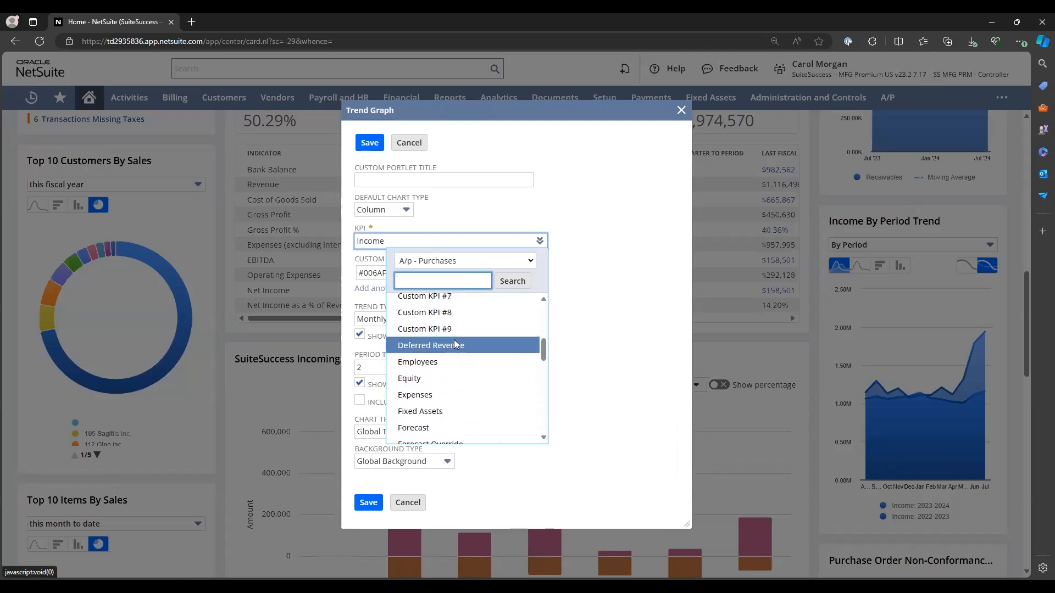
scroll(445, 352, down, 1)
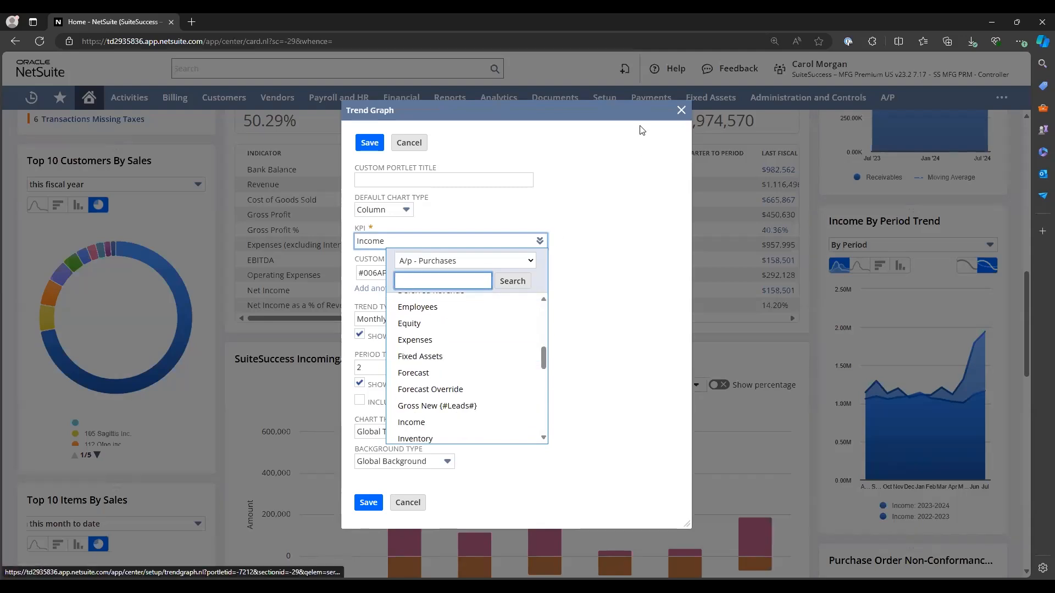
click(681, 110)
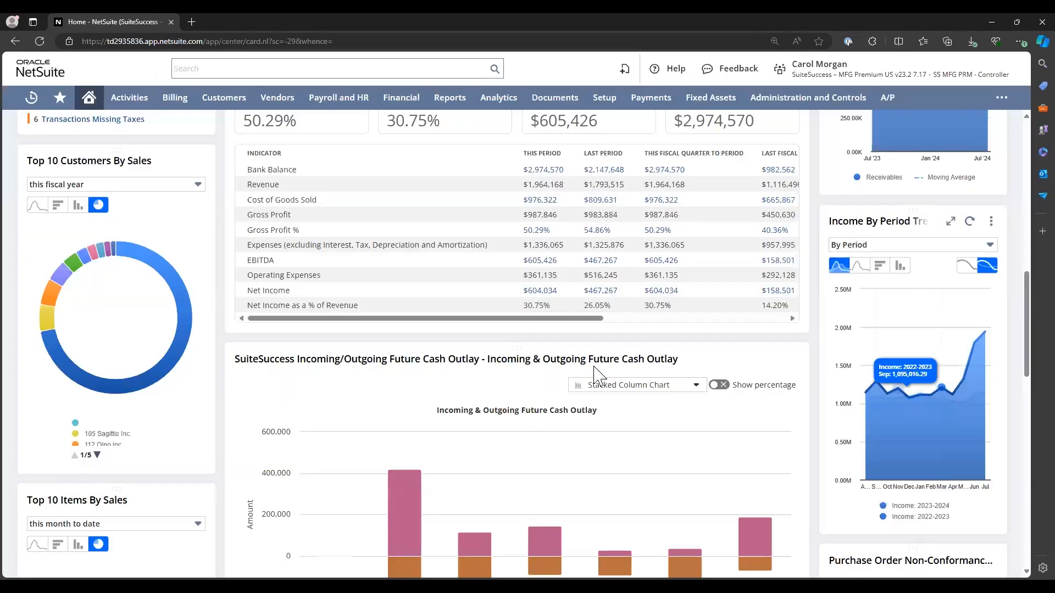
- Review the rest of the controller dashboard, including Monthly Sales Trend, Monthly A/P Balance Trend and Weekly Cash Projection
scroll(400, 401, down, 3)
scroll(400, 395, down, 10)
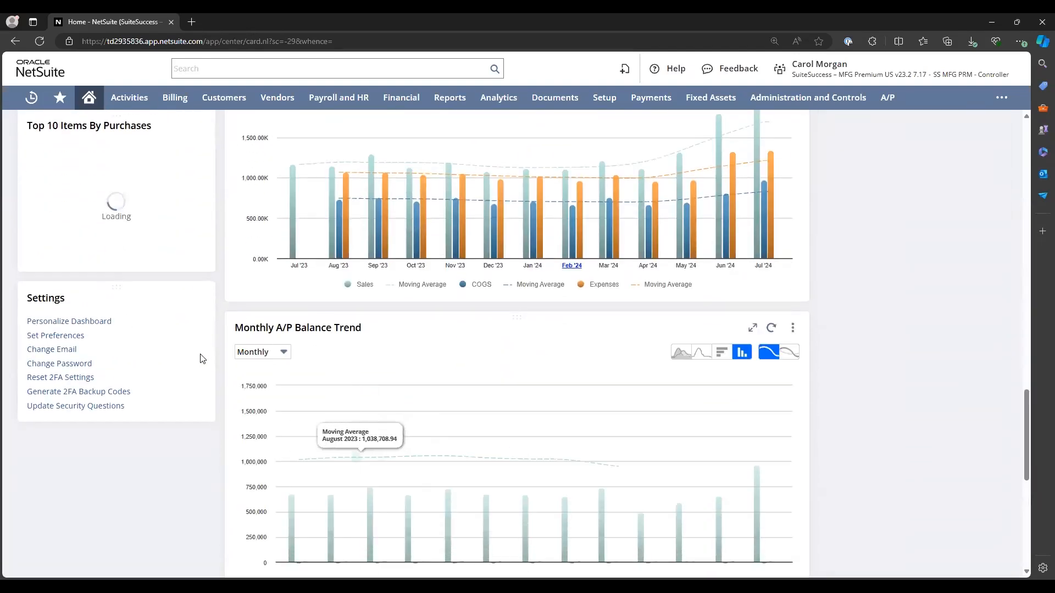
scroll(412, 361, down, 3)
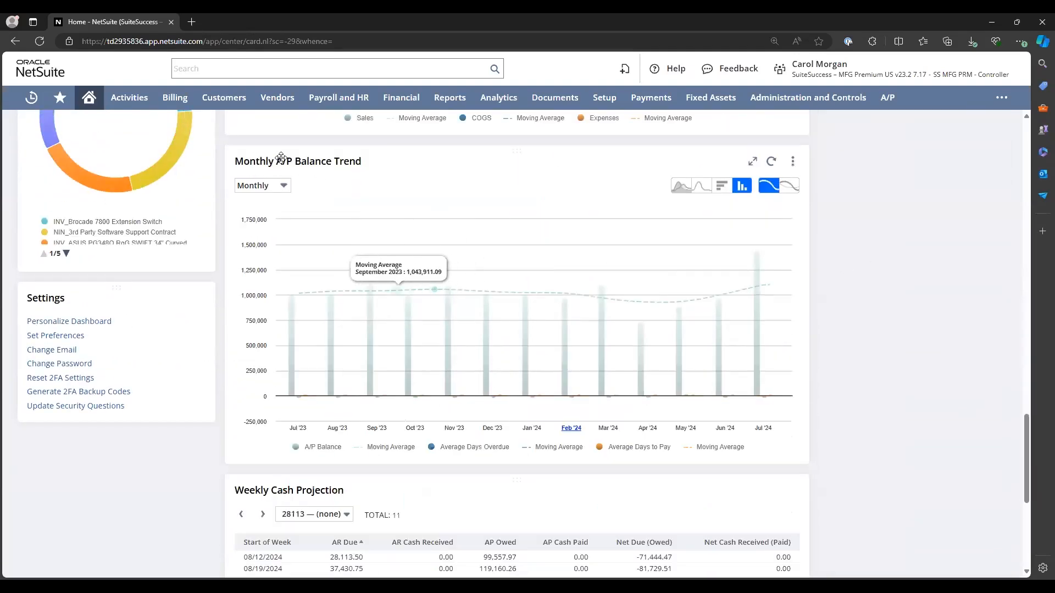
scroll(328, 438, down, 2)
scroll(329, 438, down, 2)
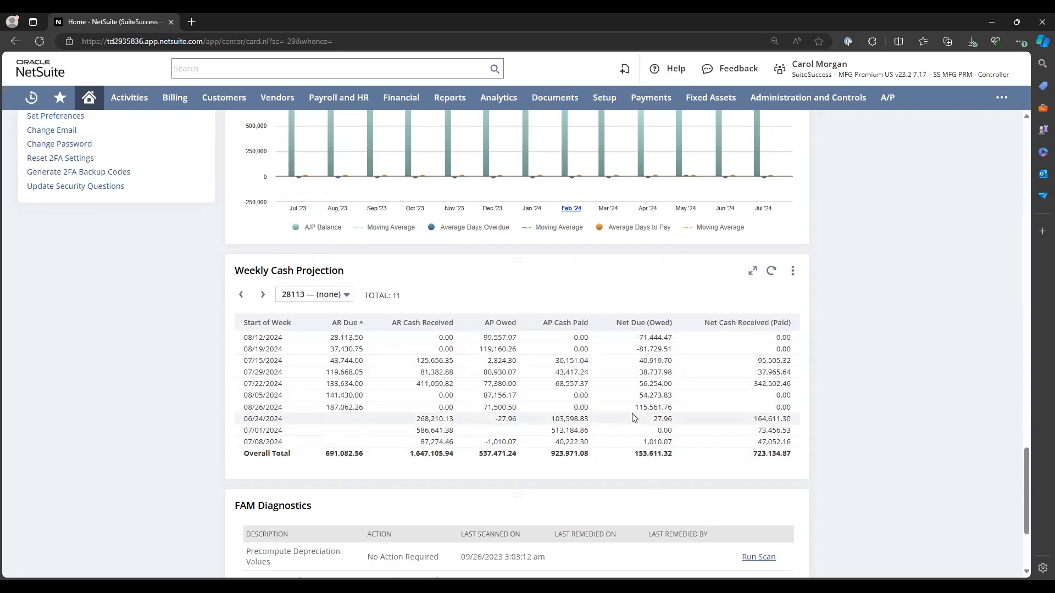
scroll(632, 417, down, 2)
scroll(630, 415, down, 1)
scroll(621, 385, up, 20)
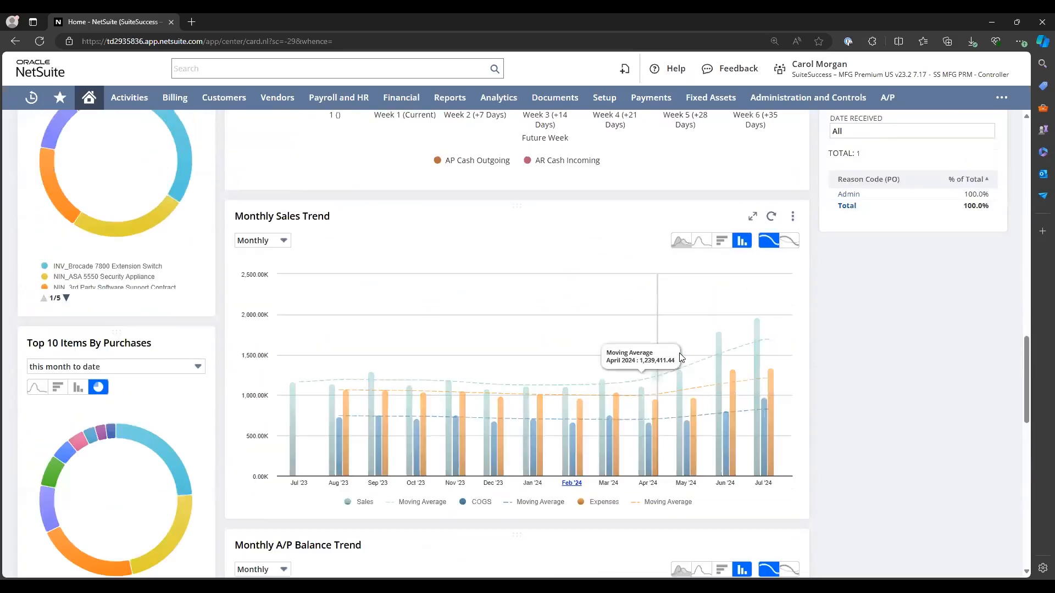
scroll(675, 331, up, 15)
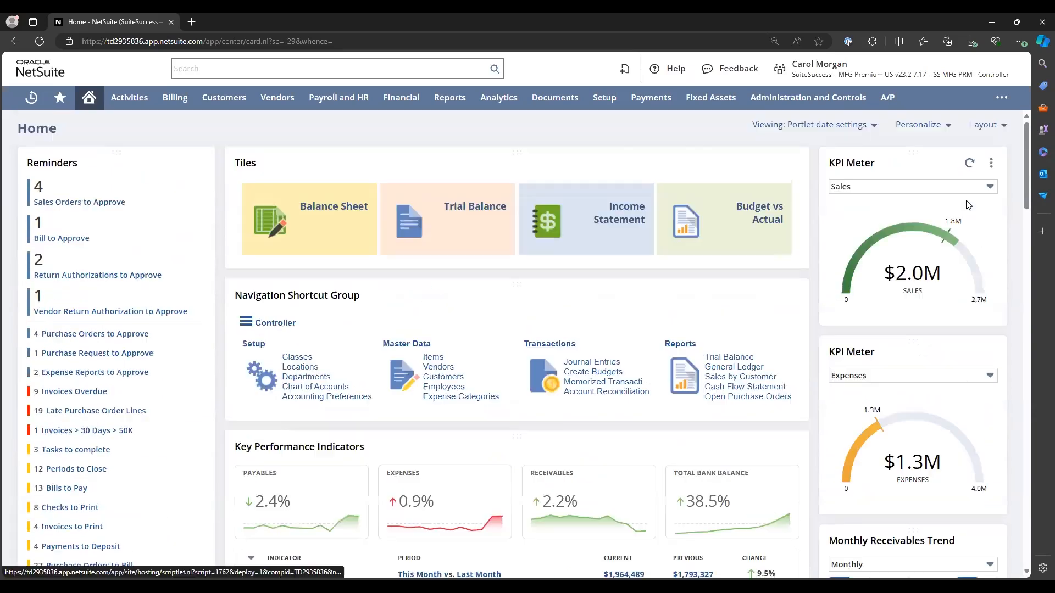
- Switch the user role to SS MFG PRM - Supply Chain Manager
mouse_move(876, 88)
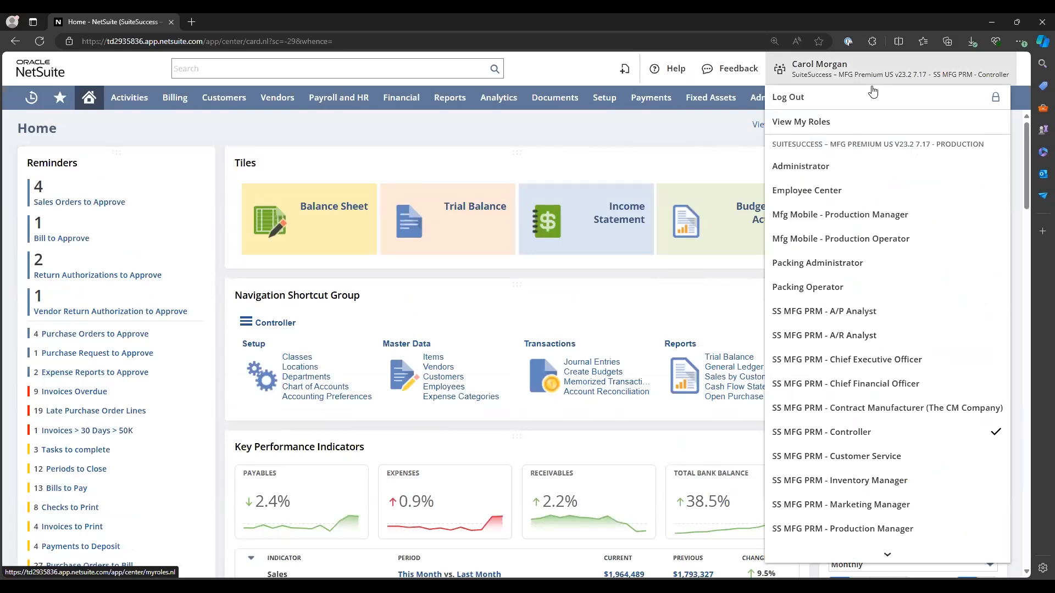
scroll(881, 283, down, 1)
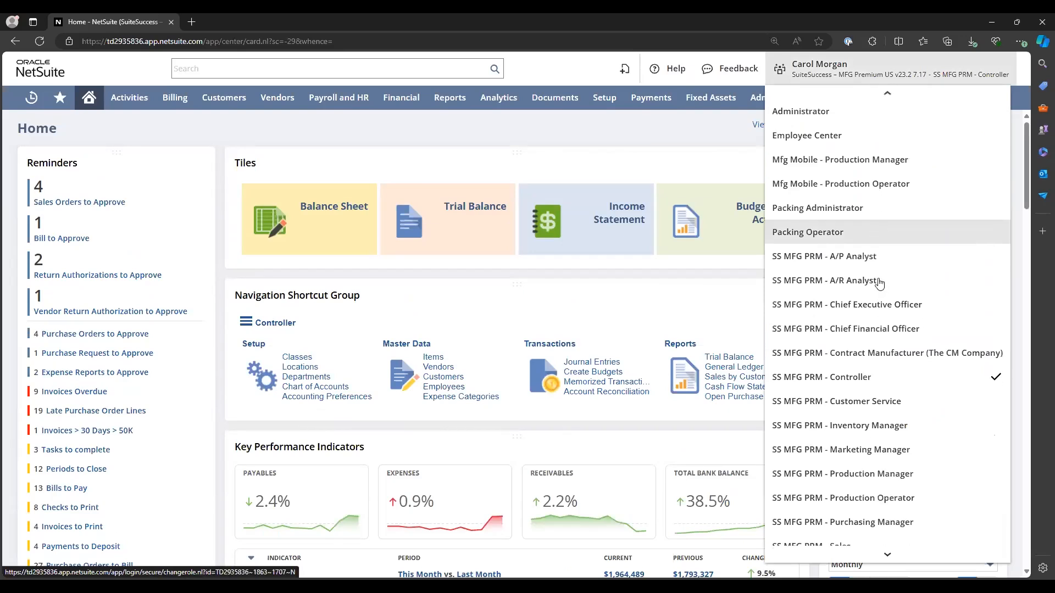
scroll(880, 283, down, 2)
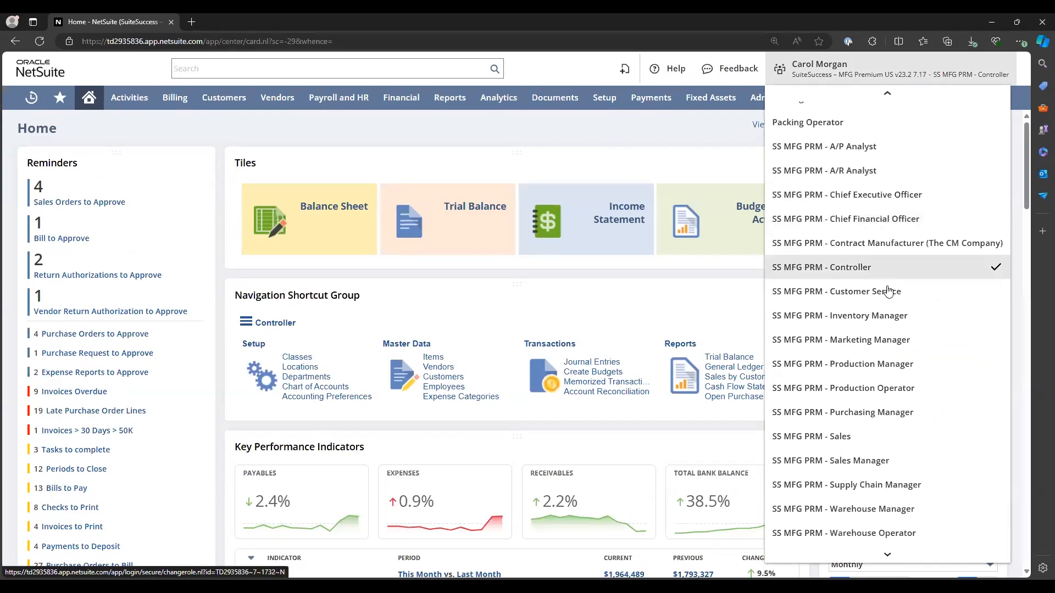
scroll(888, 291, down, 1)
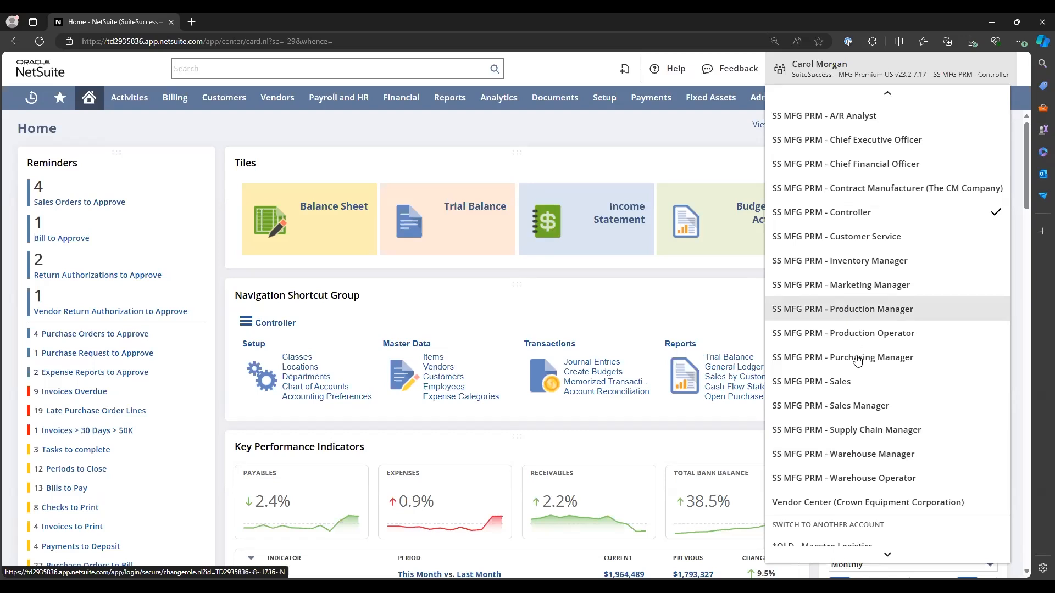
click(848, 432)
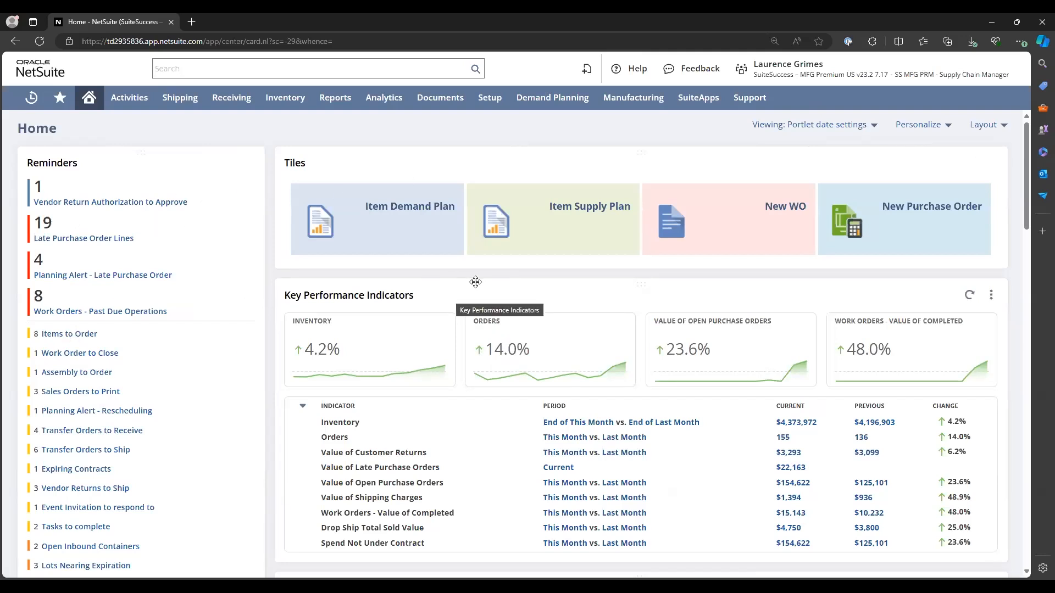
mouse_move(192, 99)
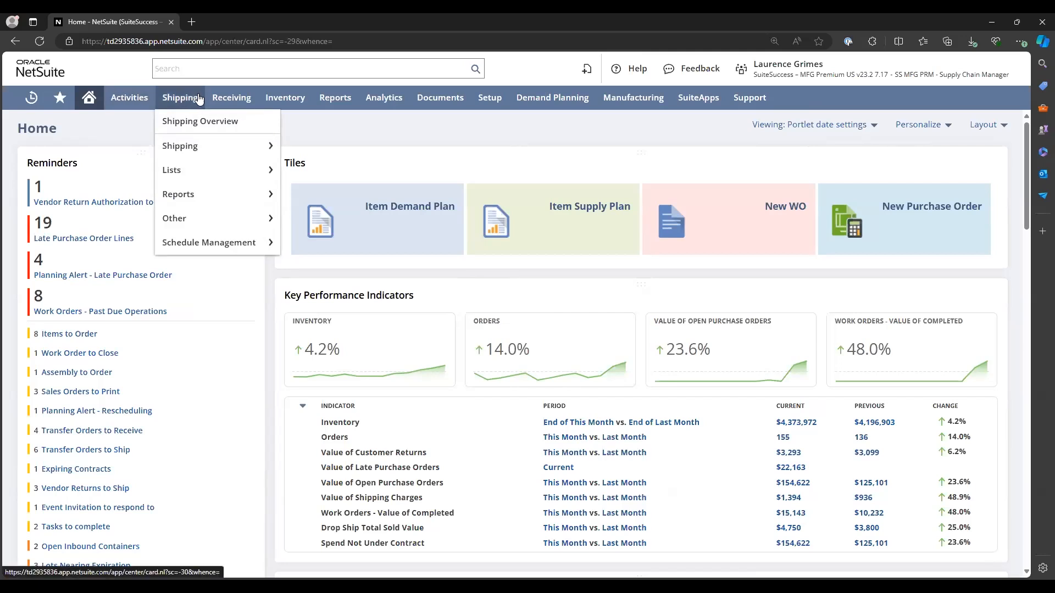
mouse_move(328, 99)
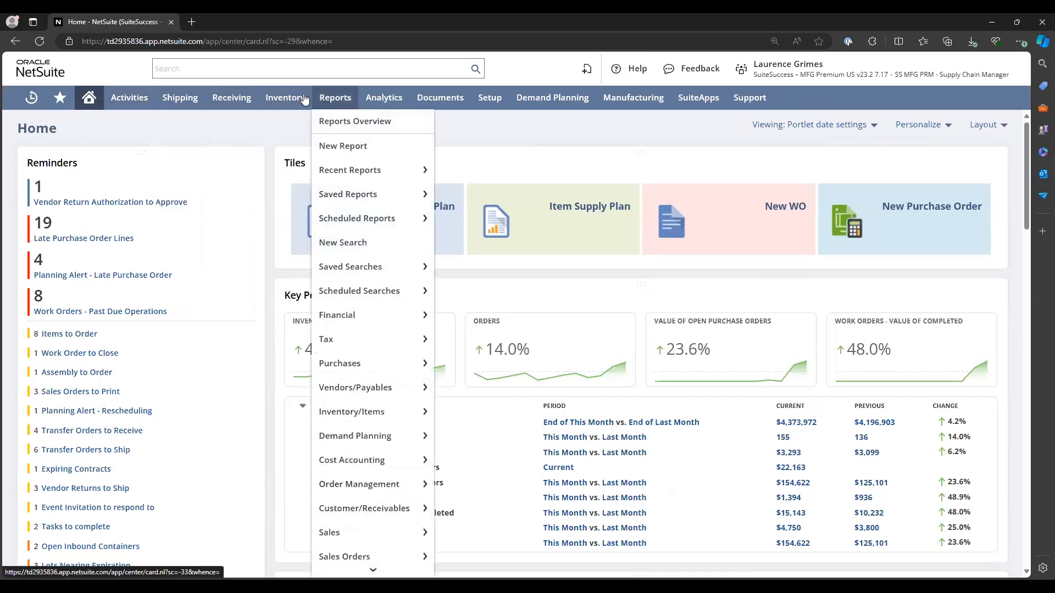
mouse_move(289, 101)
mouse_move(304, 151)
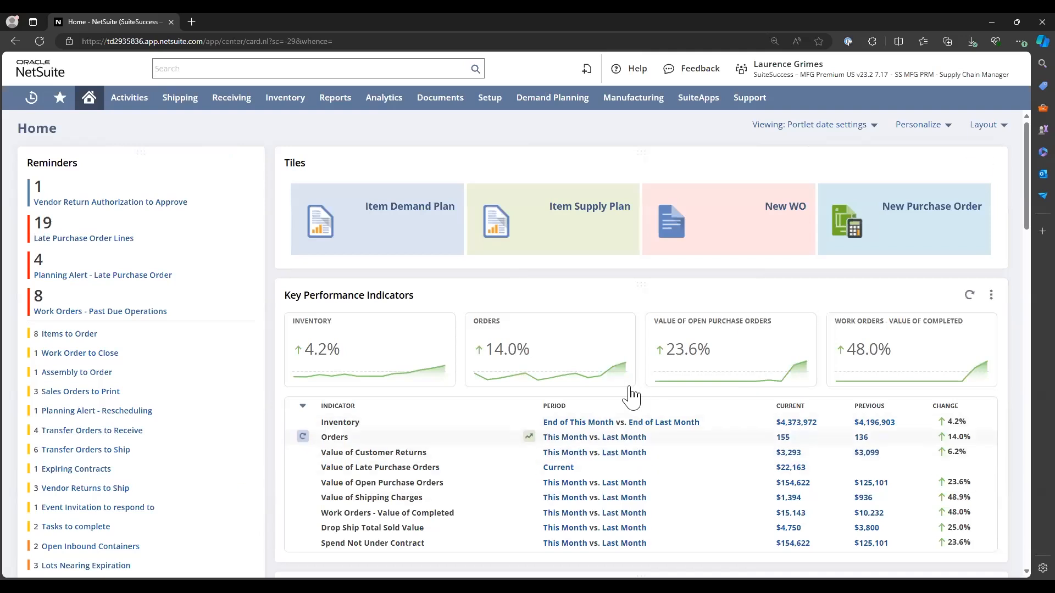
- Review the supply chain home dashboard, and view the Item Supply Plans list before closing it
scroll(626, 398, down, 3)
scroll(519, 390, up, 3)
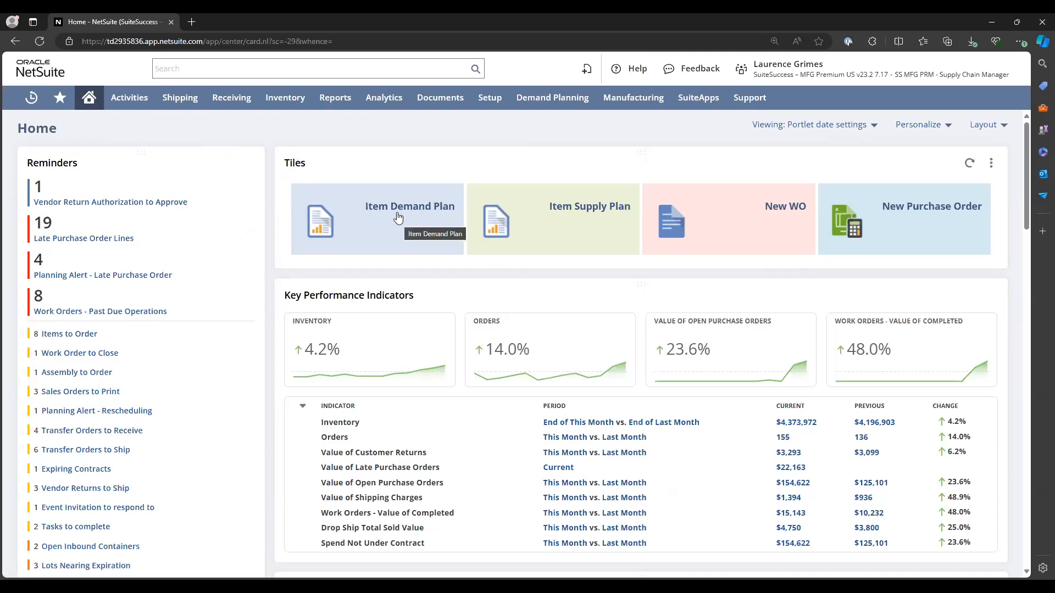
click(565, 224)
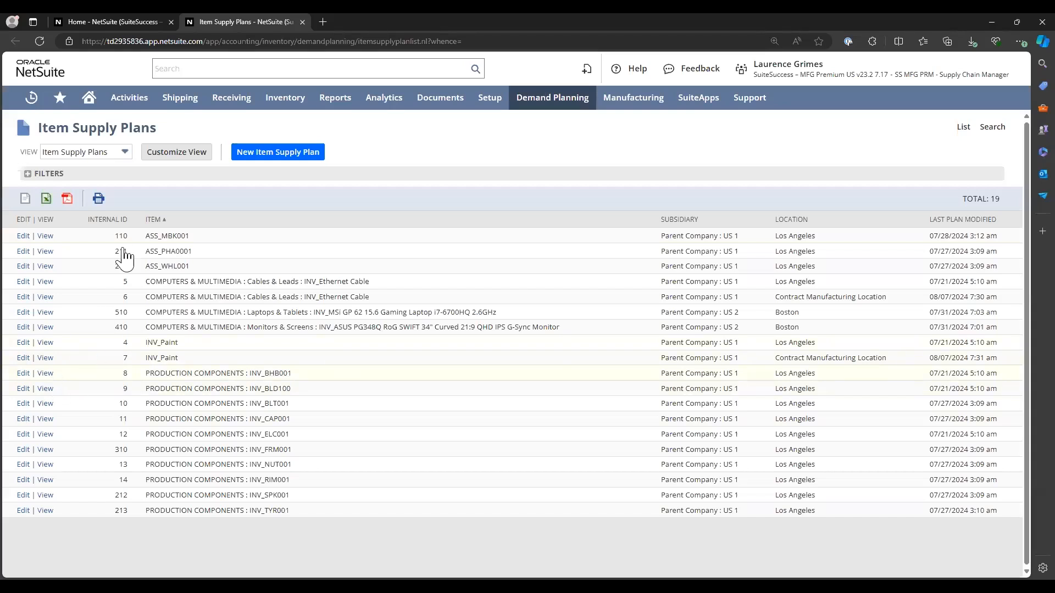
click(301, 22)
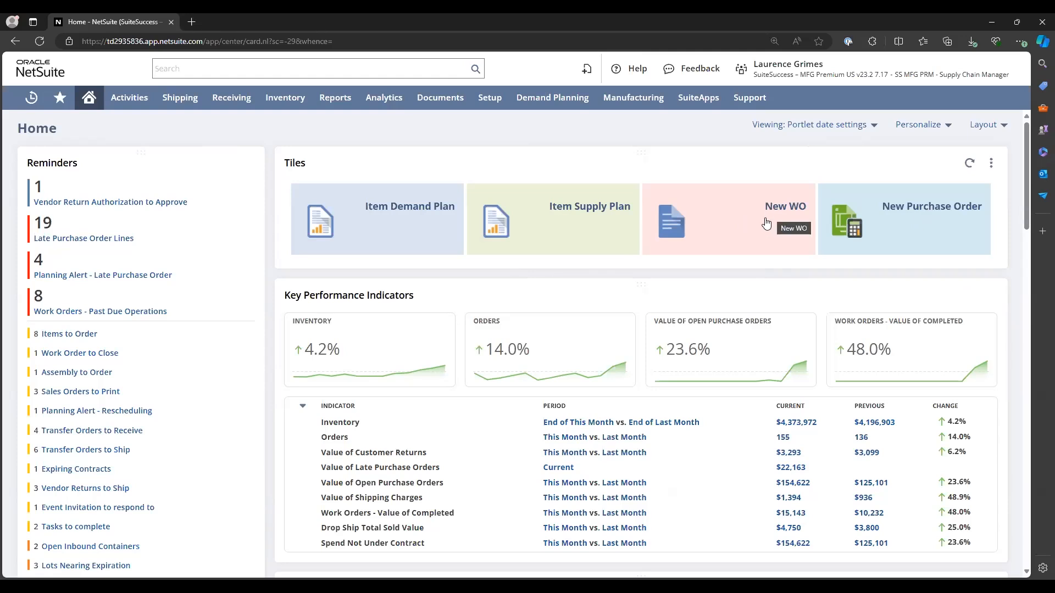
- Open the Items to Order reminder, review the time phased items and display the reorder point items
click(63, 337)
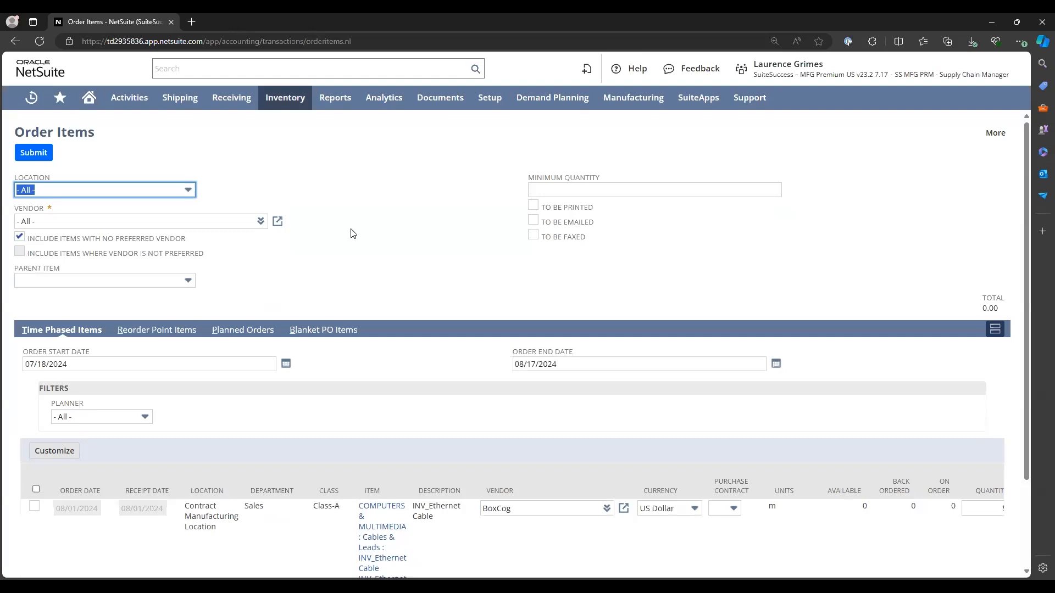
scroll(352, 234, down, 2)
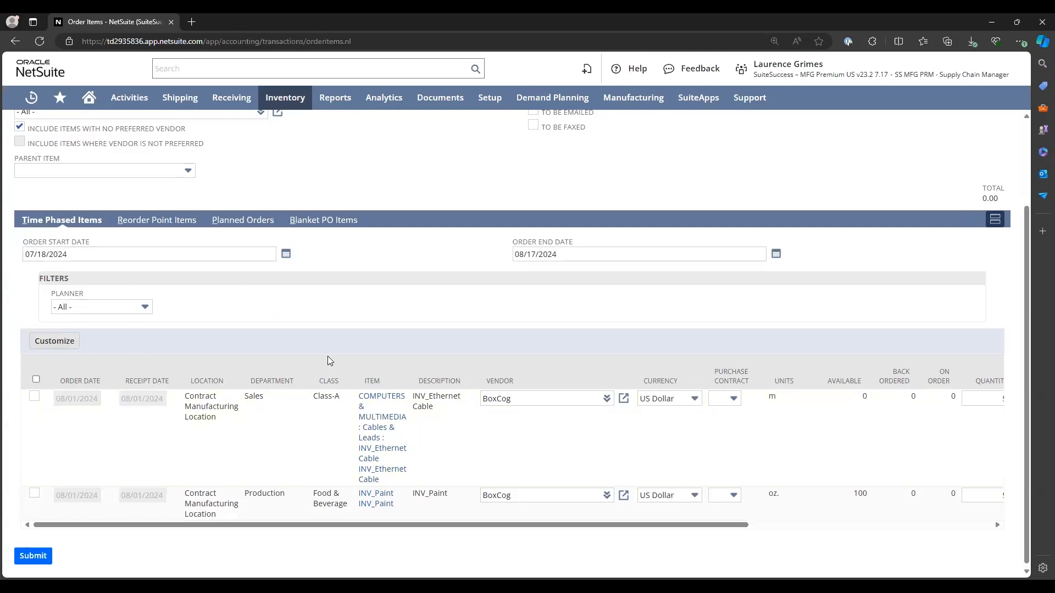
click(158, 223)
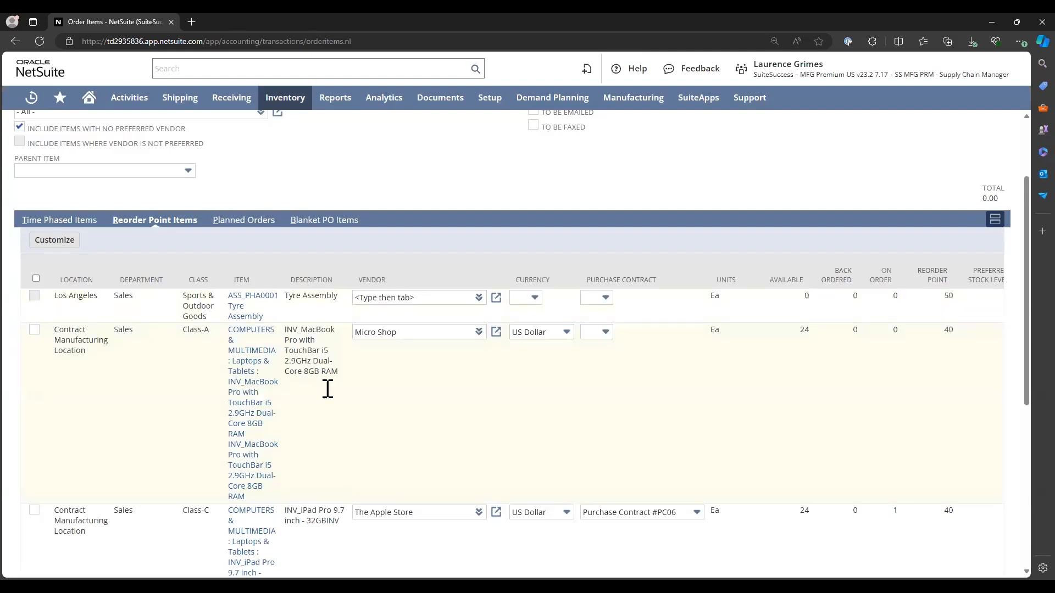
scroll(273, 259, up, 2)
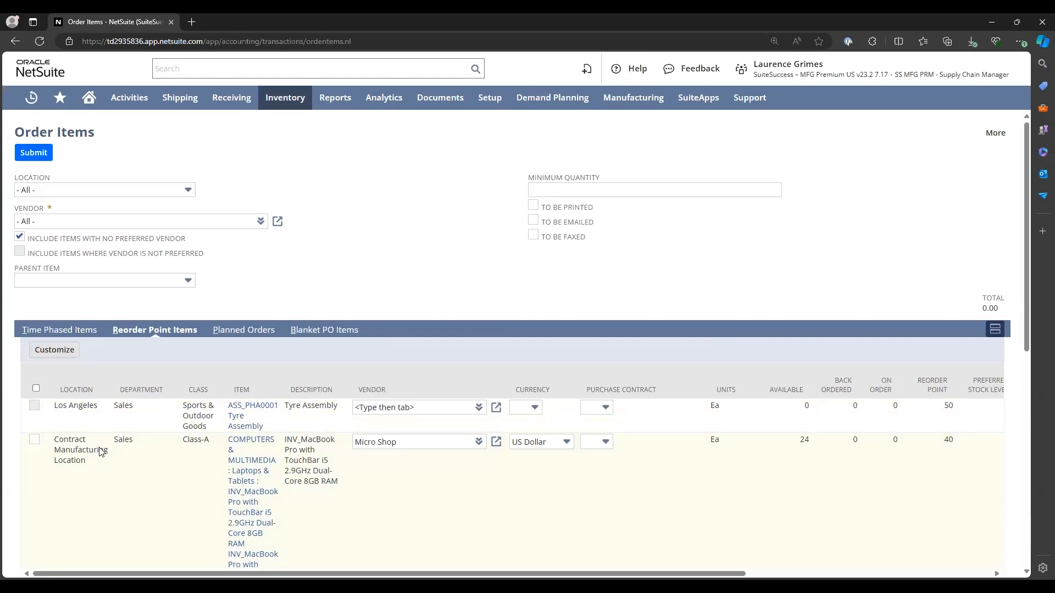
- Select the Los Angeles lines for INV_2-Layer Copper from Core4Solutions and INV_5 oz. Bottle w/ cap from Staples US for ordering
scroll(138, 495, down, 5)
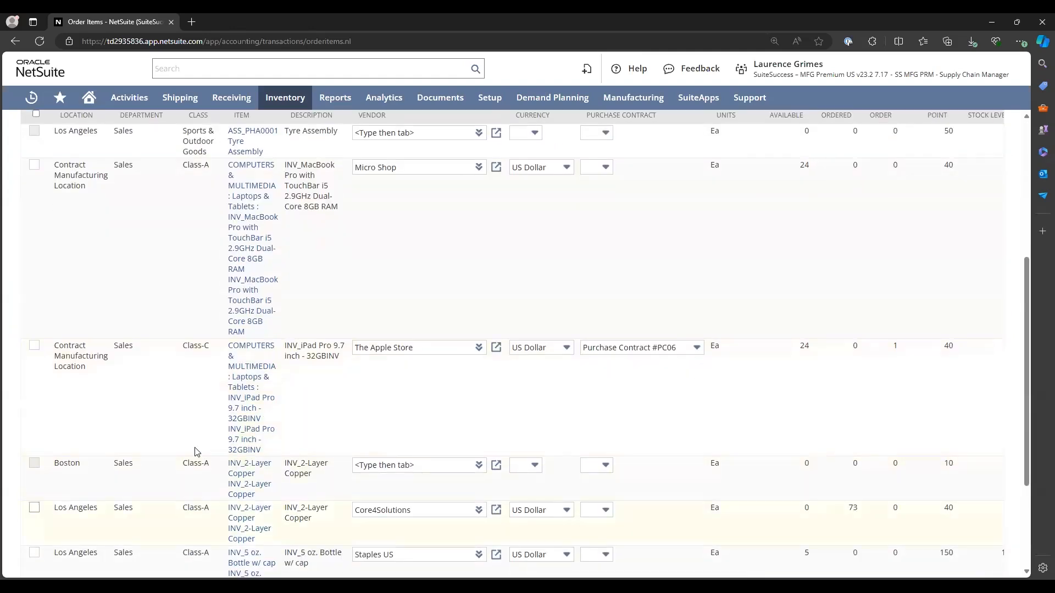
click(34, 507)
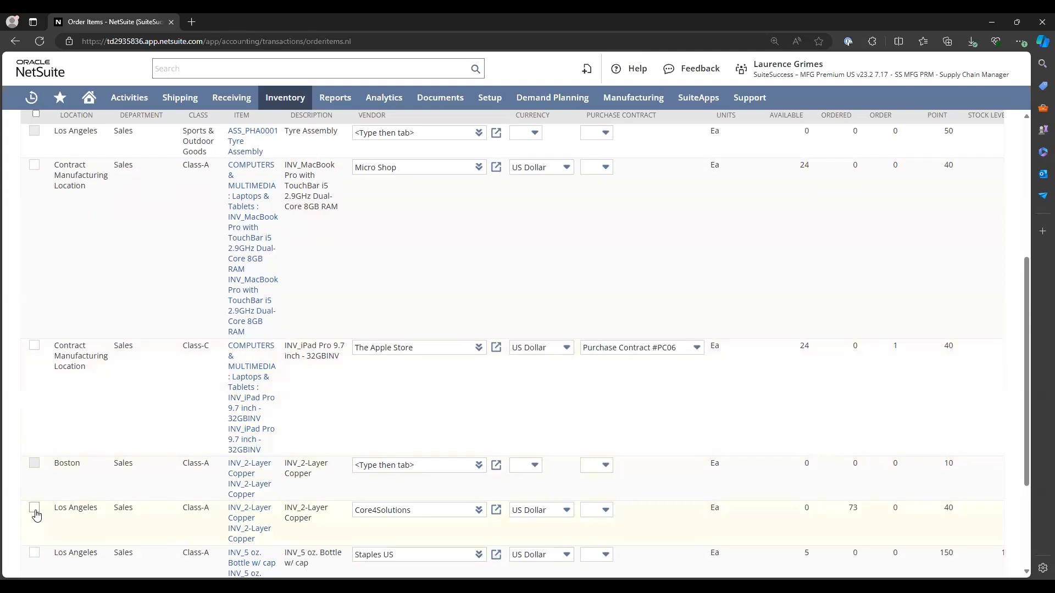
click(34, 553)
scroll(94, 500, down, 1)
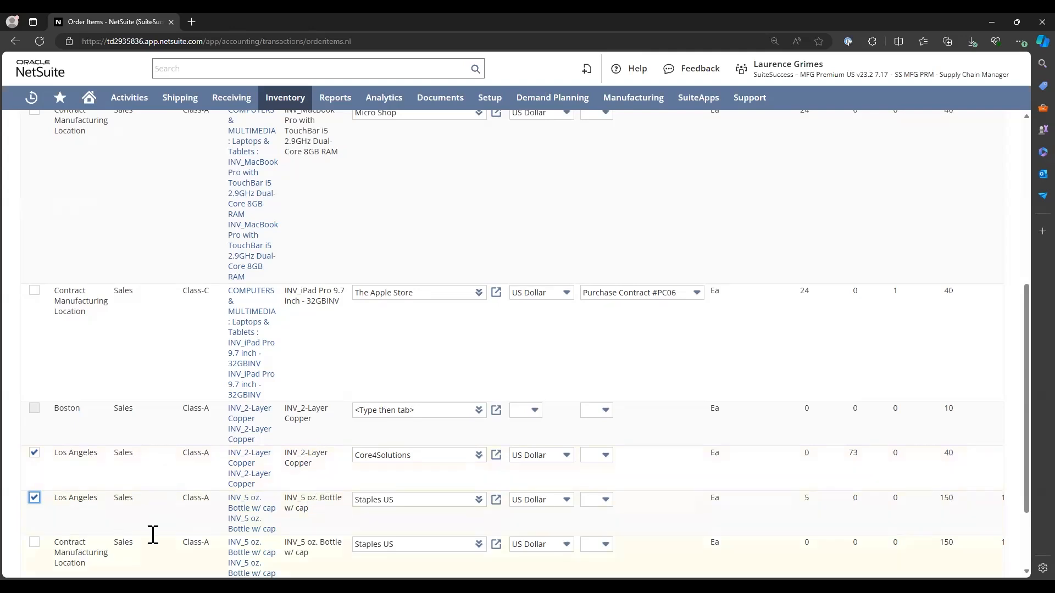
scroll(289, 546, down, 1)
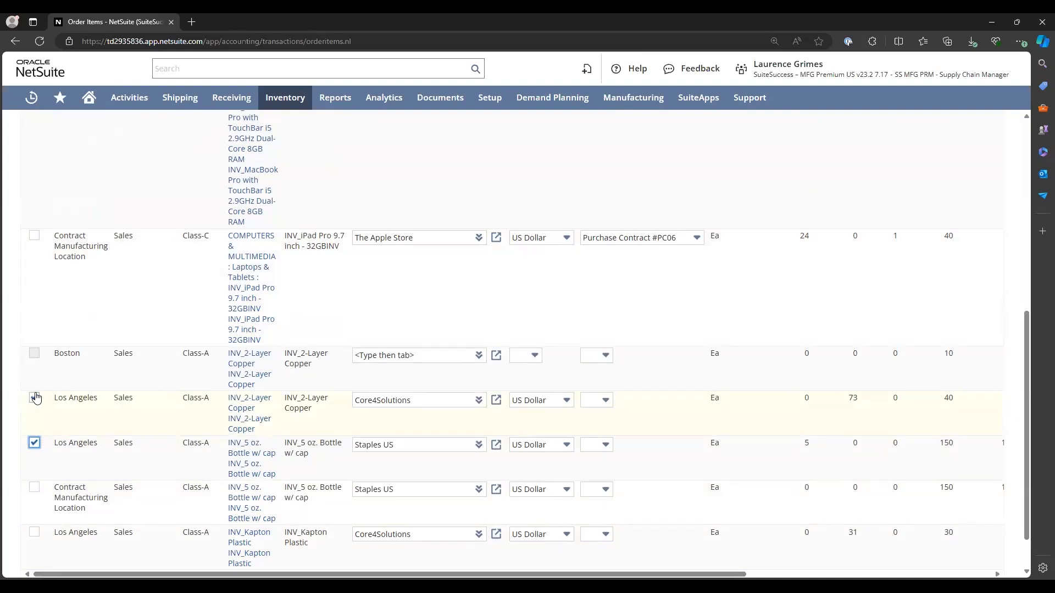
- Examine the reorder point, preferred stock level, quantity and rate columns of the reorder point items
scroll(48, 375, up, 6)
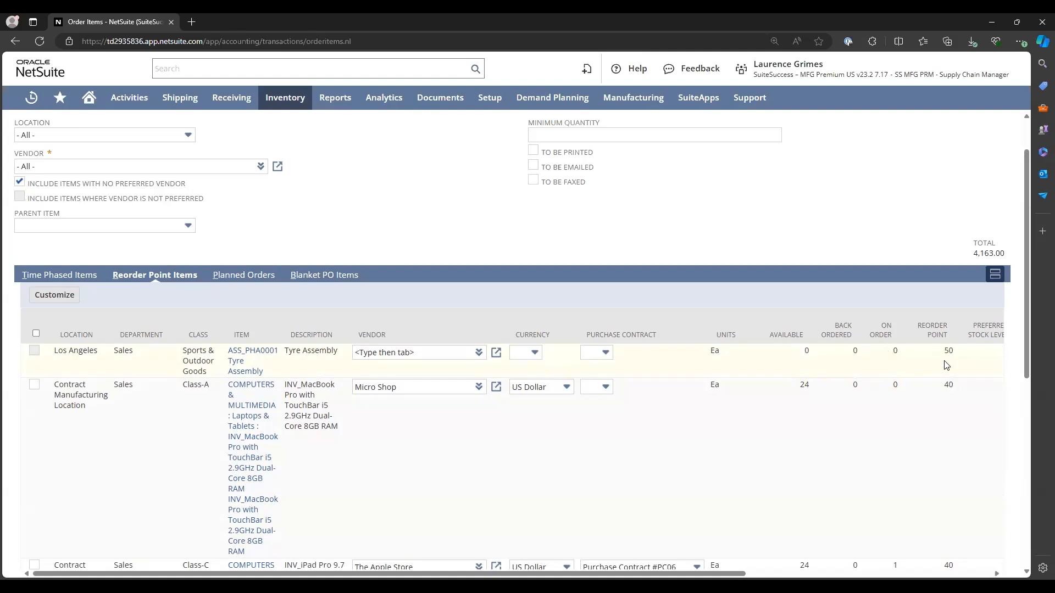
scroll(781, 358, right, 5)
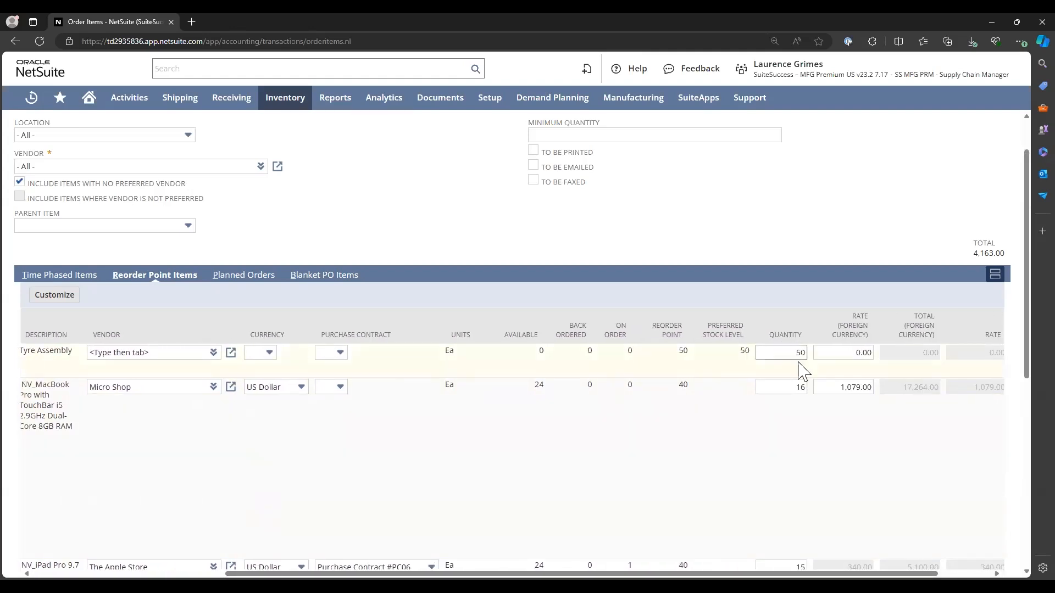
drag(799, 354, 789, 387)
click(789, 387)
click(855, 387)
scroll(76, 415, left, 5)
scroll(55, 451, down, 5)
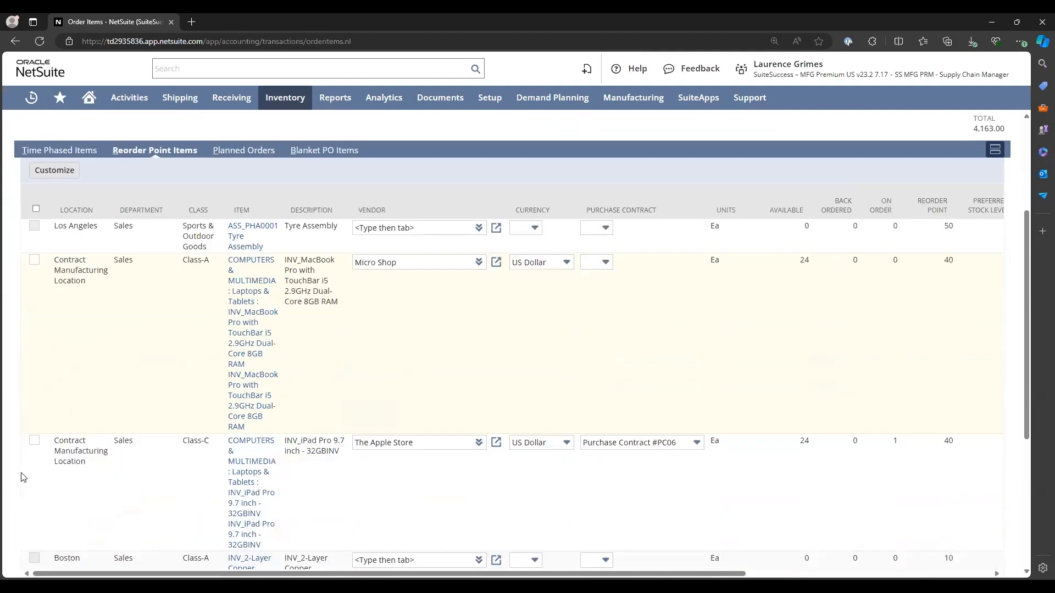
- Select the Los Angeles lines for INV_2-Layer Copper and INV_5 oz. Bottle w/ cap, and submit them to generate purchase orders
click(34, 452)
click(34, 498)
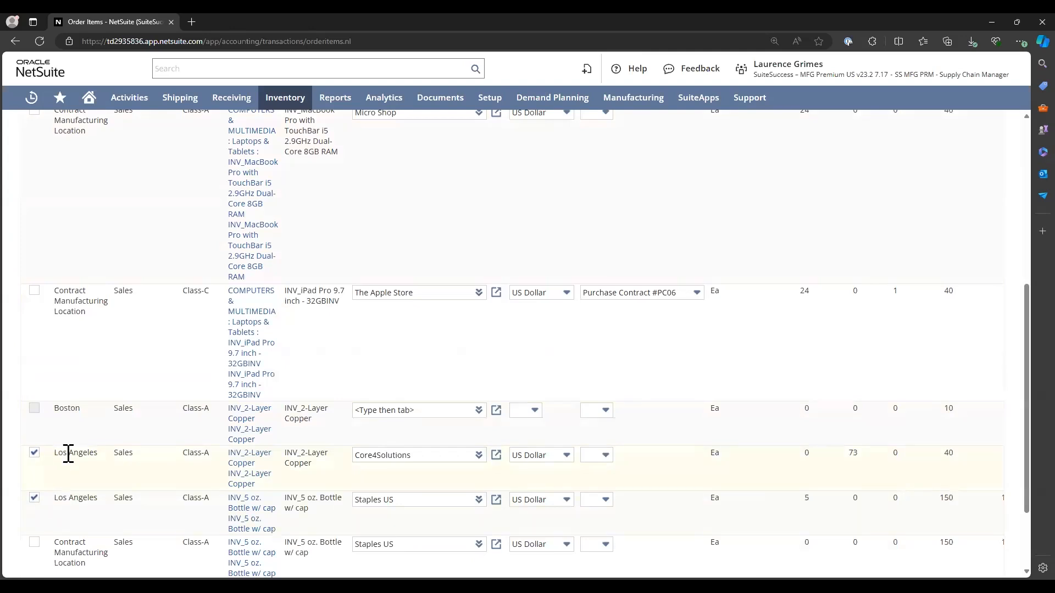
scroll(65, 452, down, 2)
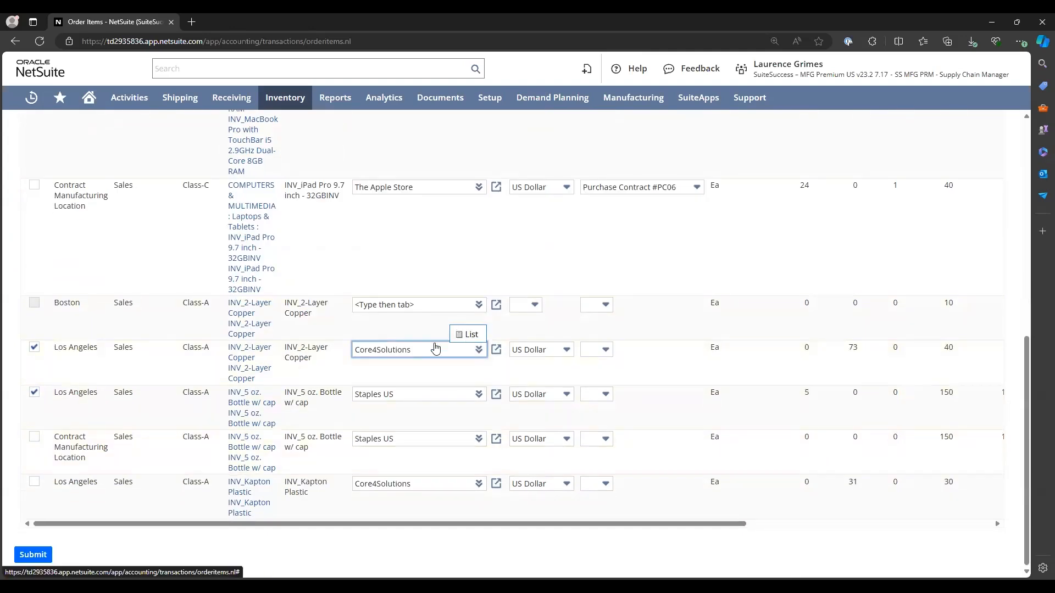
scroll(64, 313, up, 8)
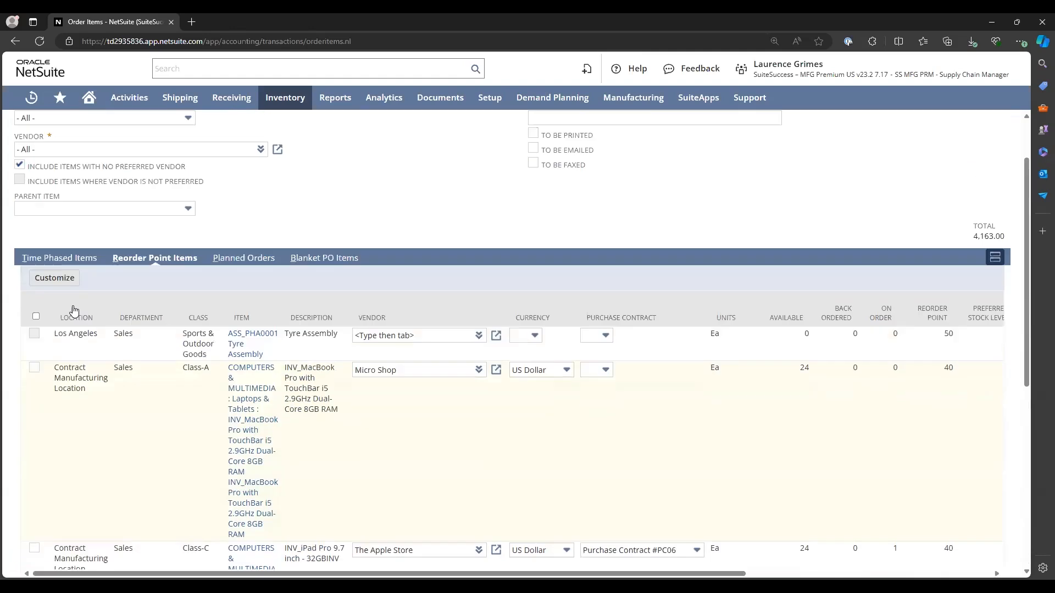
click(33, 152)
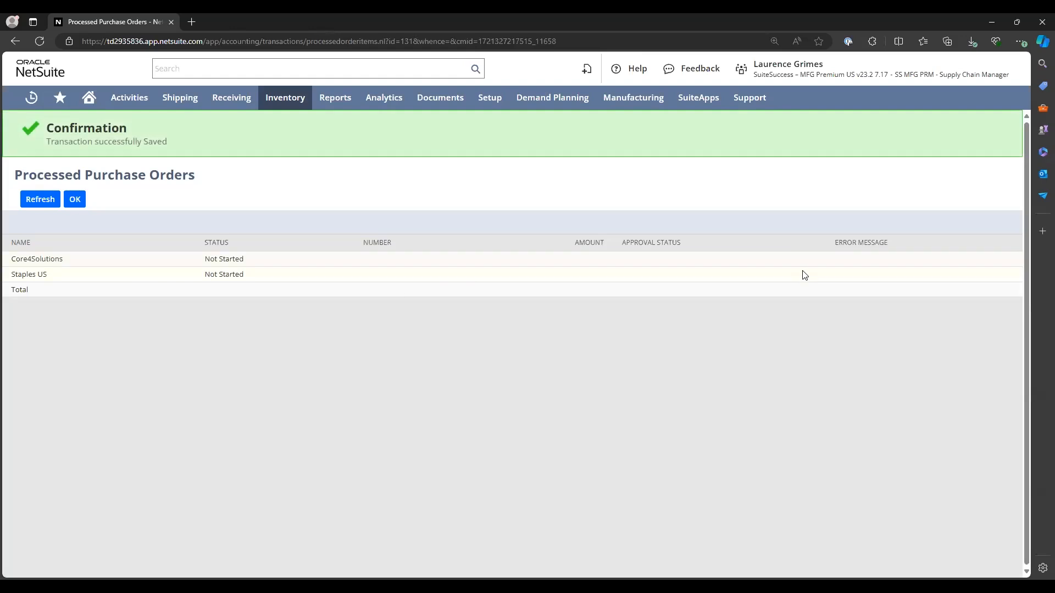
- Return to the home dashboard, review the Key Performance Indicators portlet and open its setup
click(89, 99)
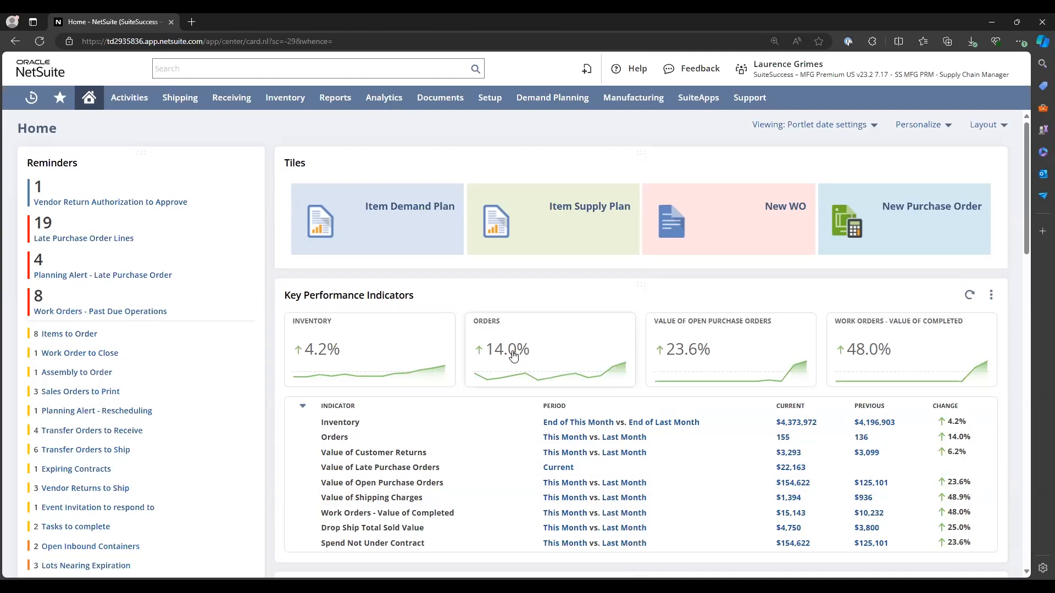
scroll(596, 337, down, 2)
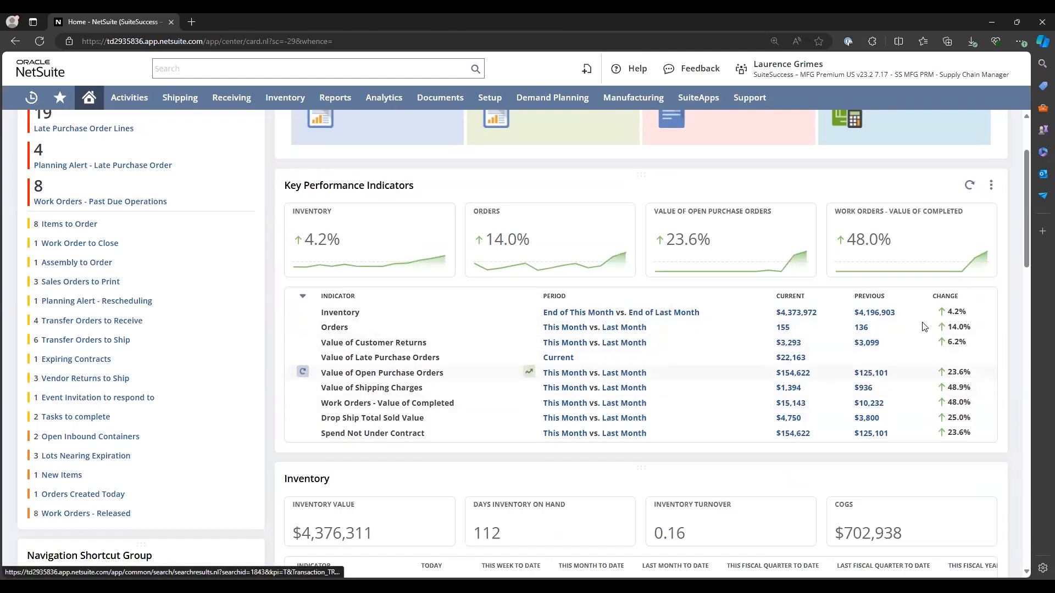
scroll(983, 244, up, 1)
click(990, 241)
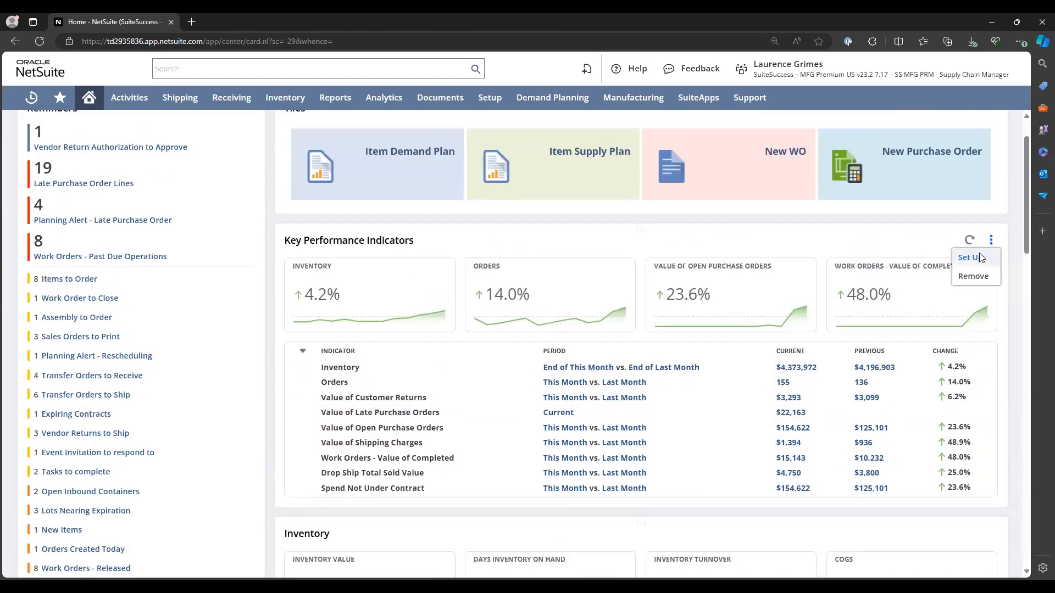
click(978, 257)
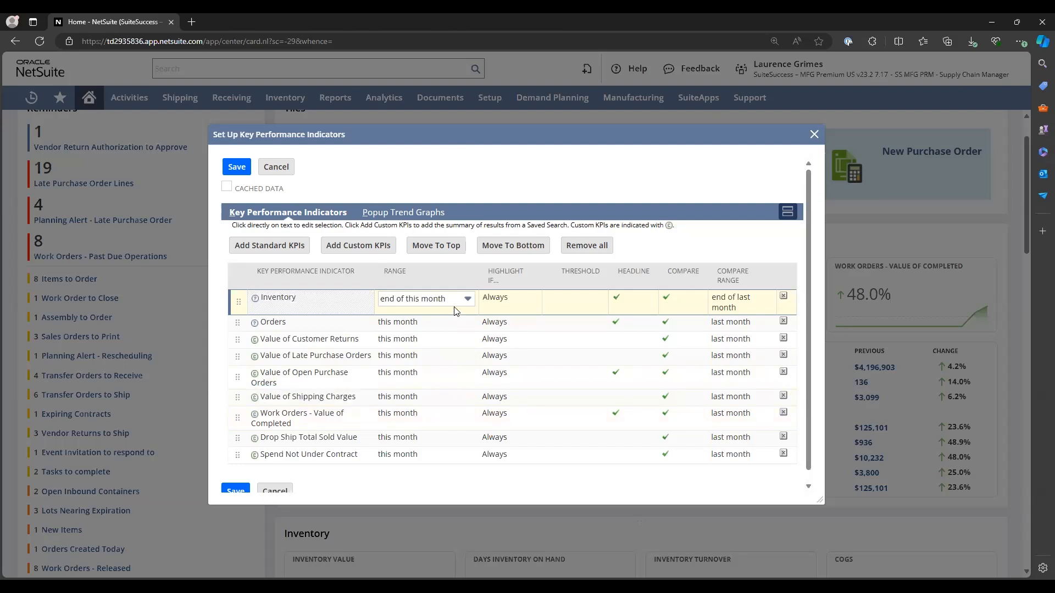
- View the popup trend graph settings and the Inventory indicator's range and compare range options, and close the setup without saving
click(387, 212)
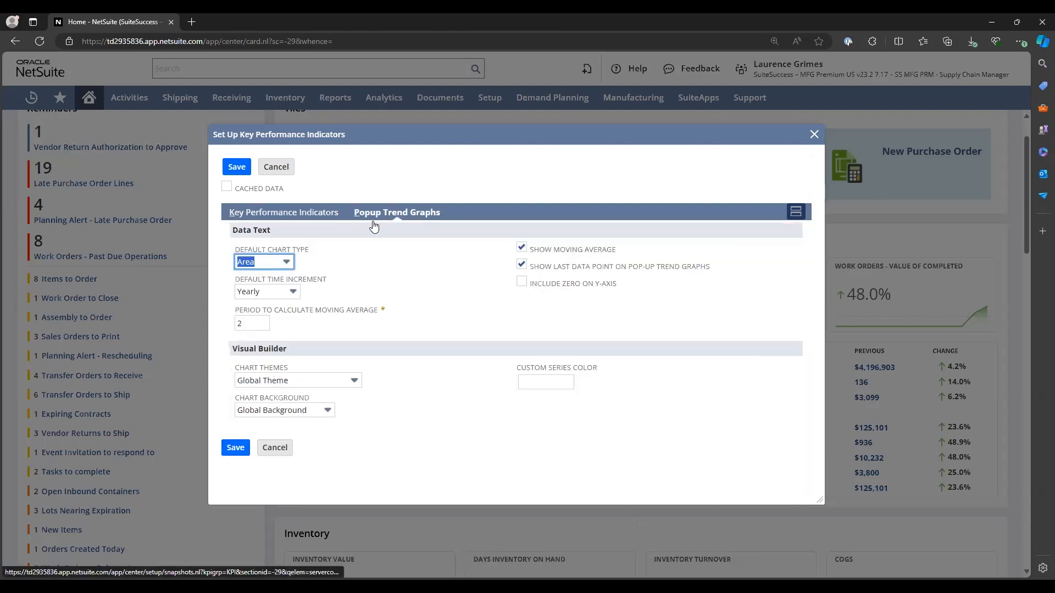
click(310, 214)
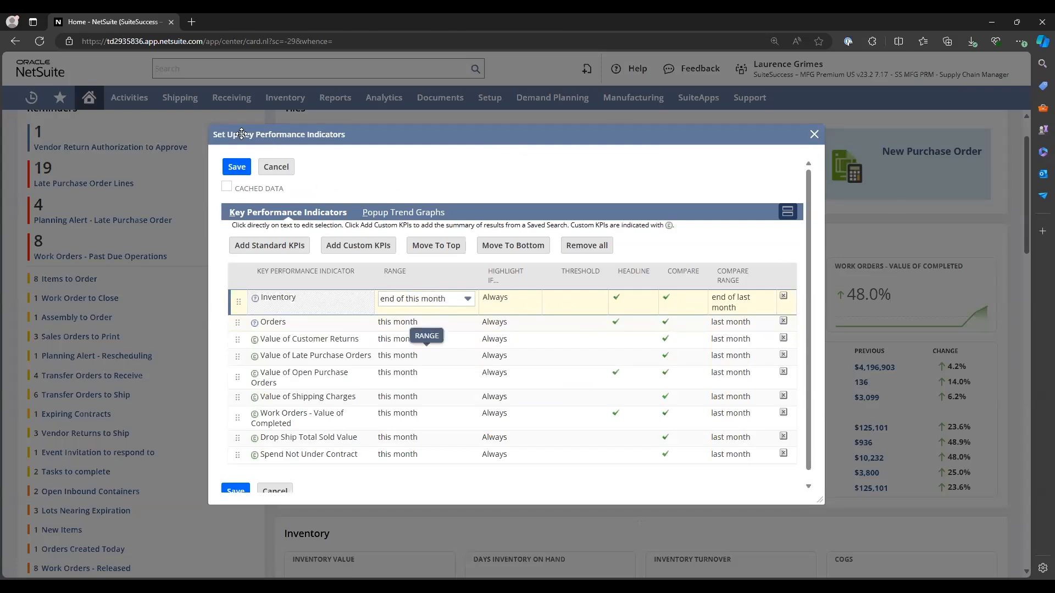
click(423, 303)
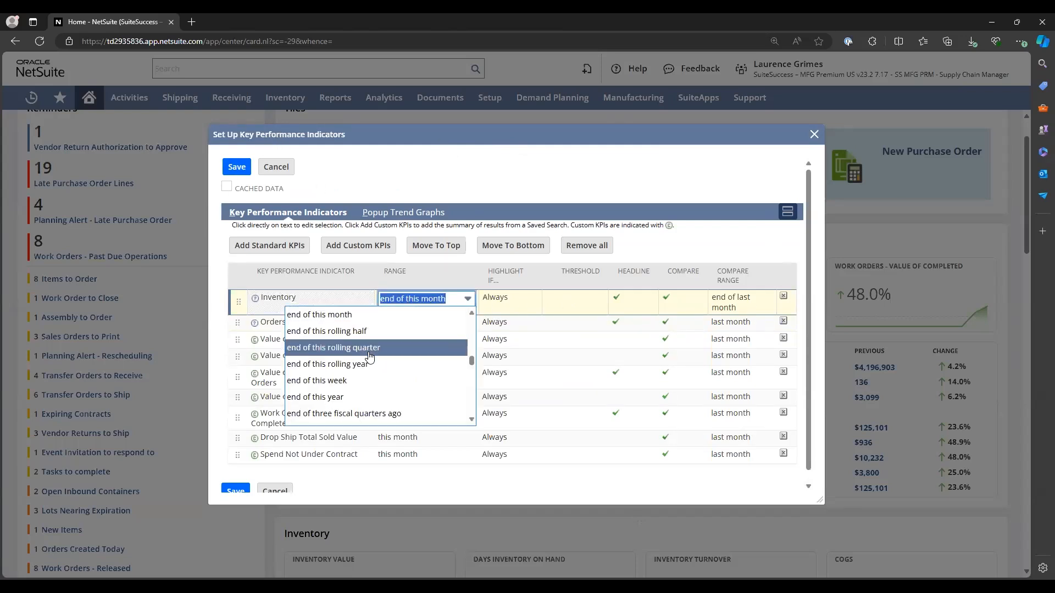
scroll(387, 375, down, 5)
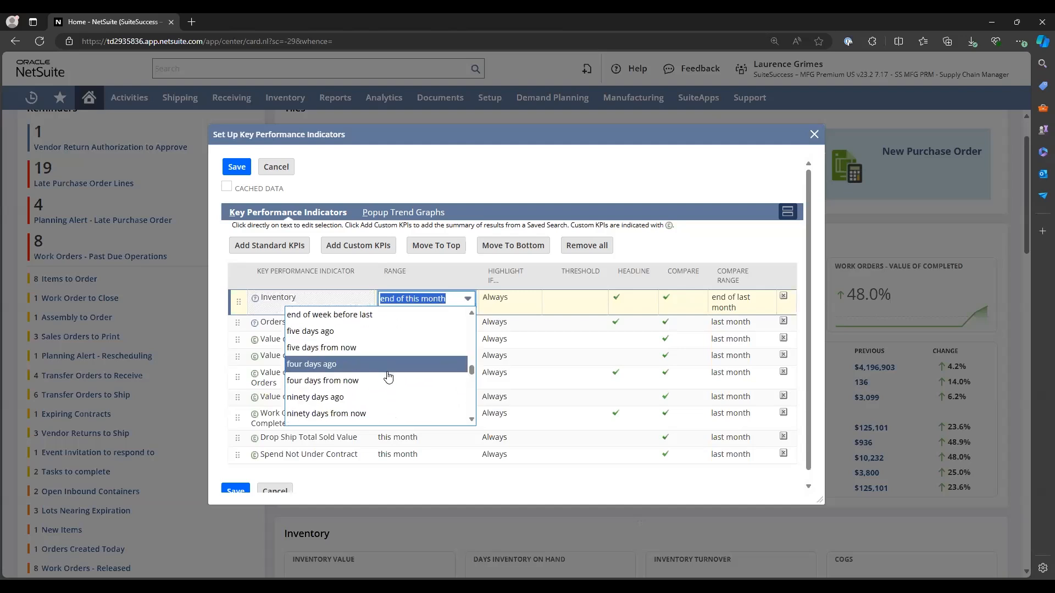
click(734, 306)
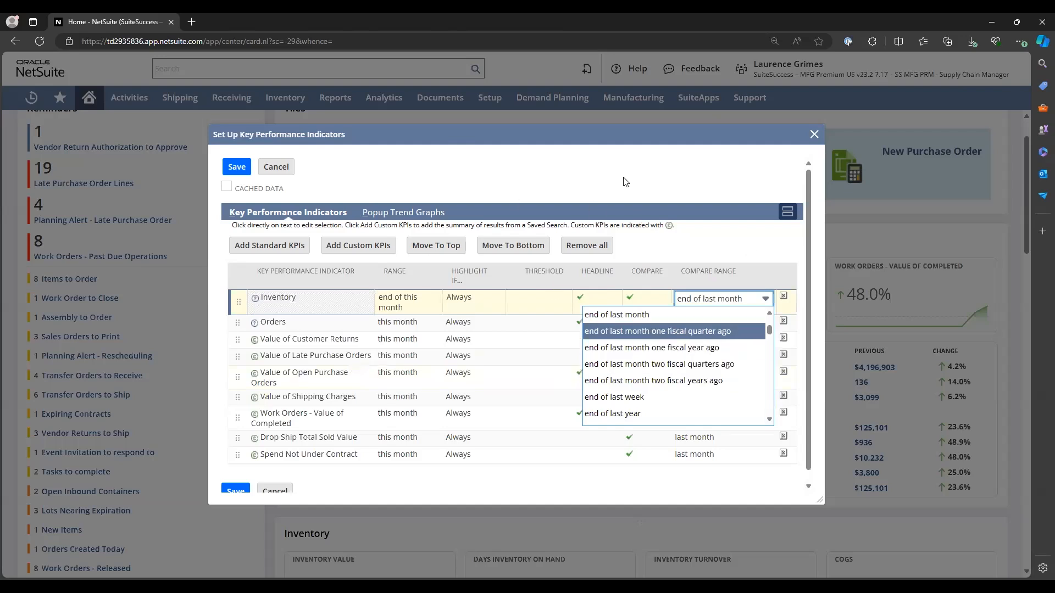
click(813, 134)
- Reopen the Key Performance Indicators setup, check the Inventory range and compare range choices again, and close it without saving
click(991, 240)
click(975, 260)
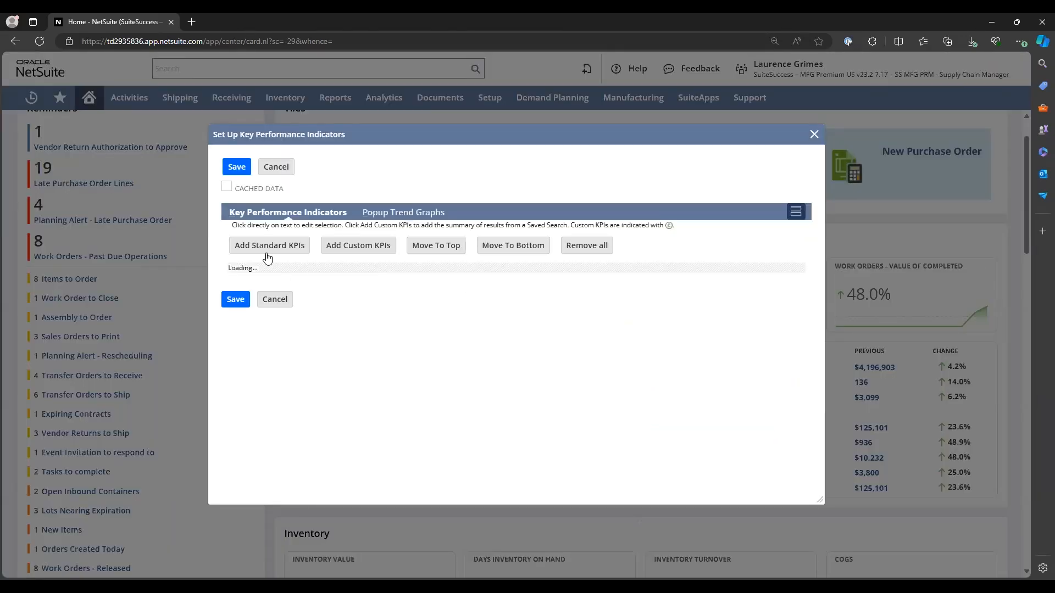
click(460, 299)
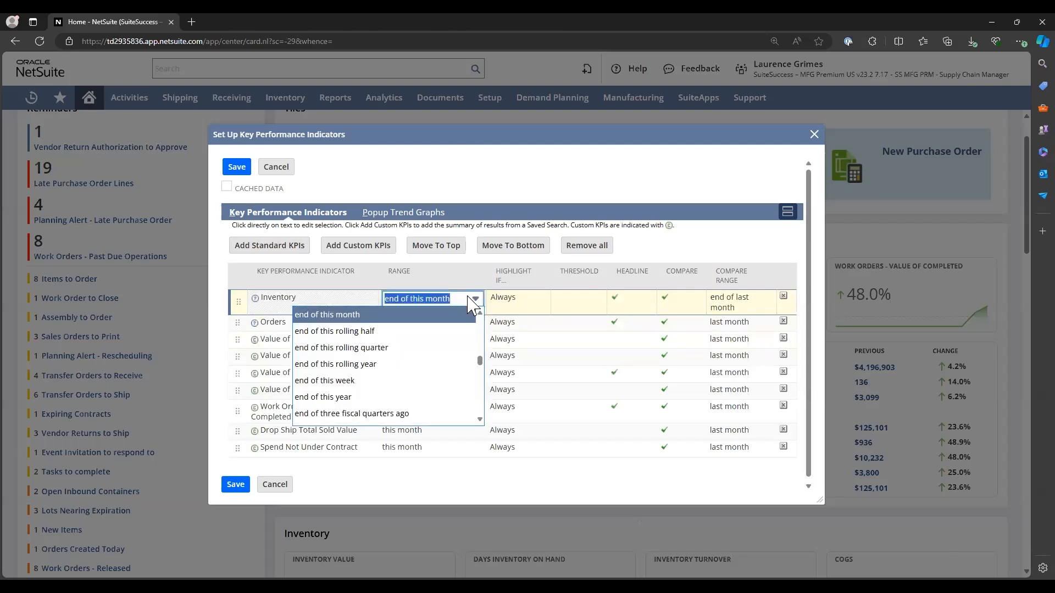
click(475, 301)
click(732, 309)
click(713, 299)
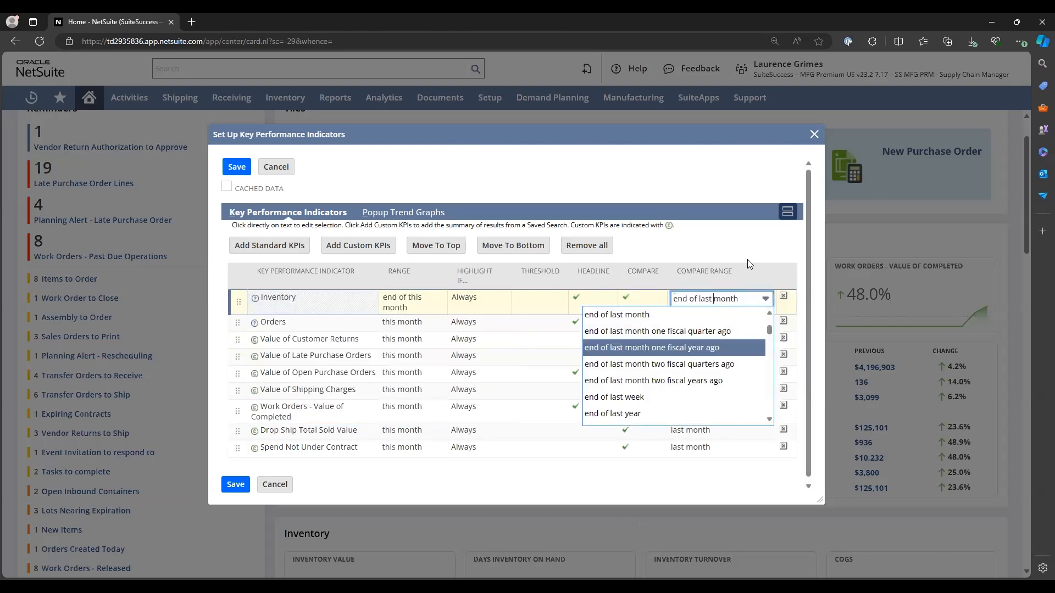
click(814, 135)
- Examine the Inventory portlet and the Monthly Orders Trend and Monthly Inventory Trend charts on the dashboard
scroll(568, 329, down, 4)
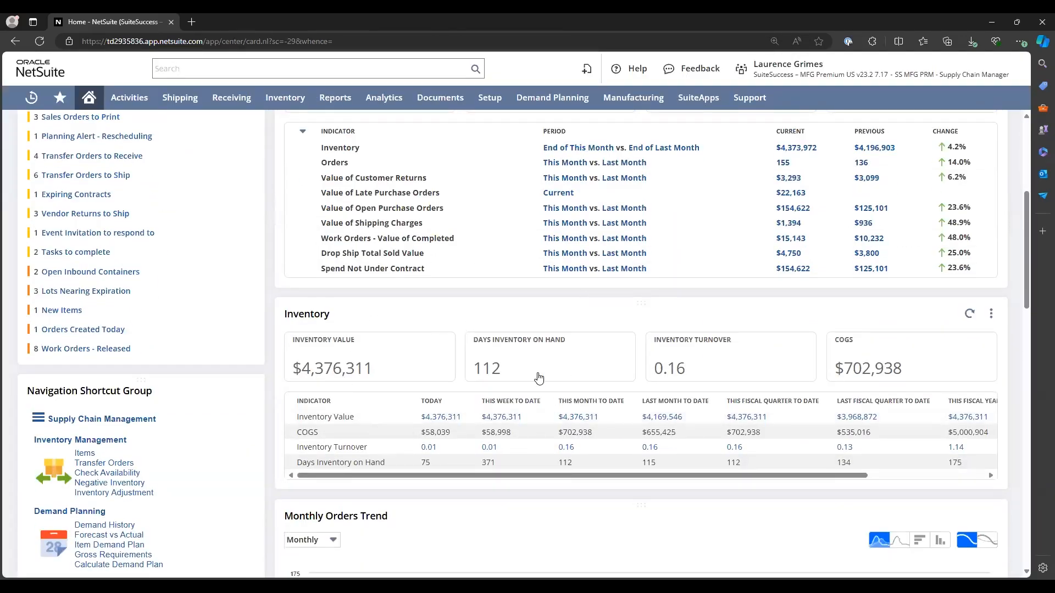
scroll(632, 356, down, 1)
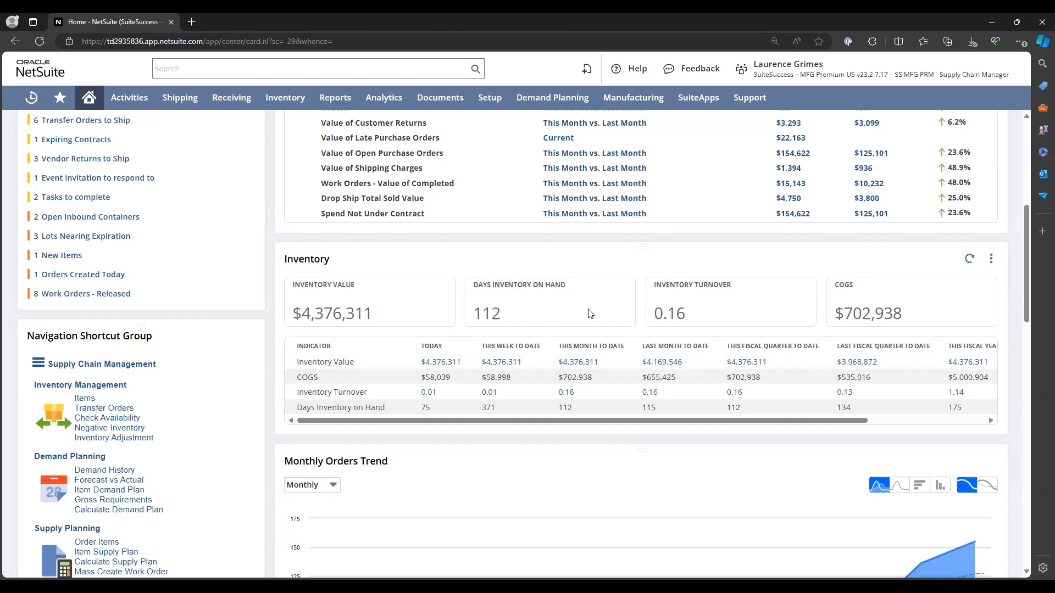
scroll(552, 327, down, 5)
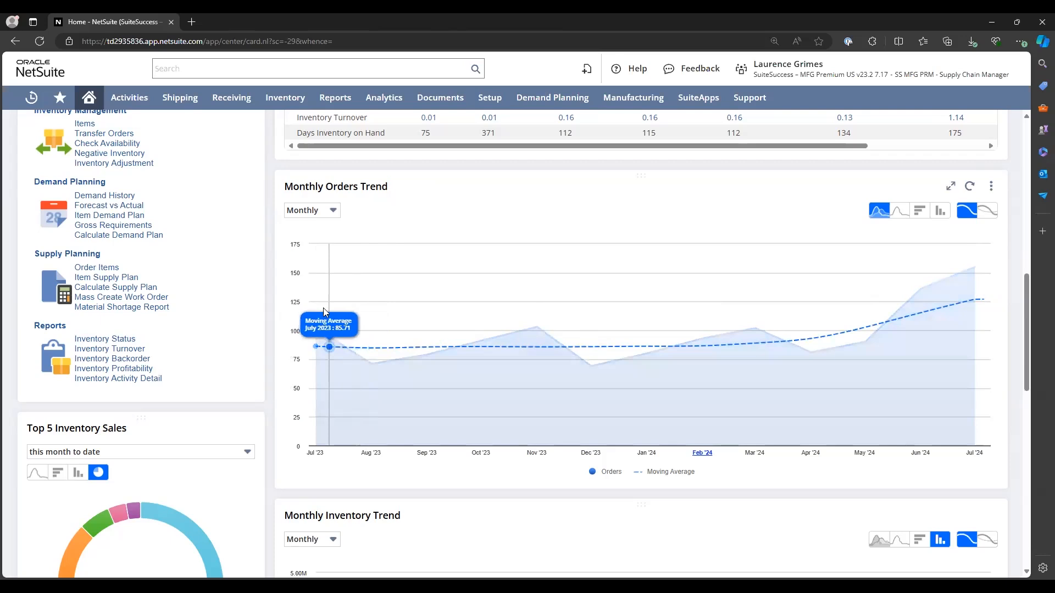
scroll(420, 315, down, 6)
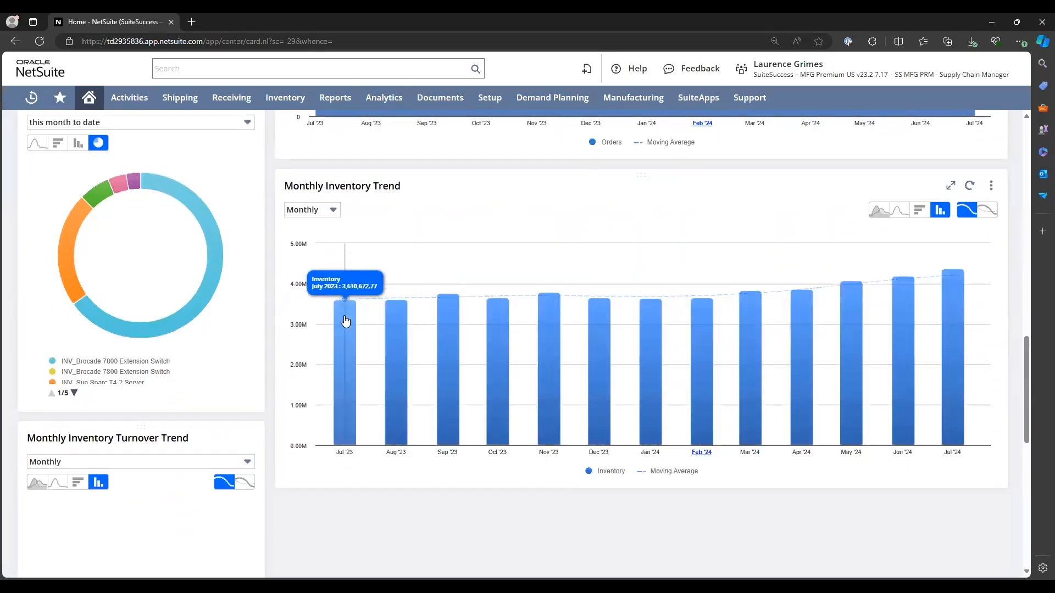
scroll(465, 316, up, 4)
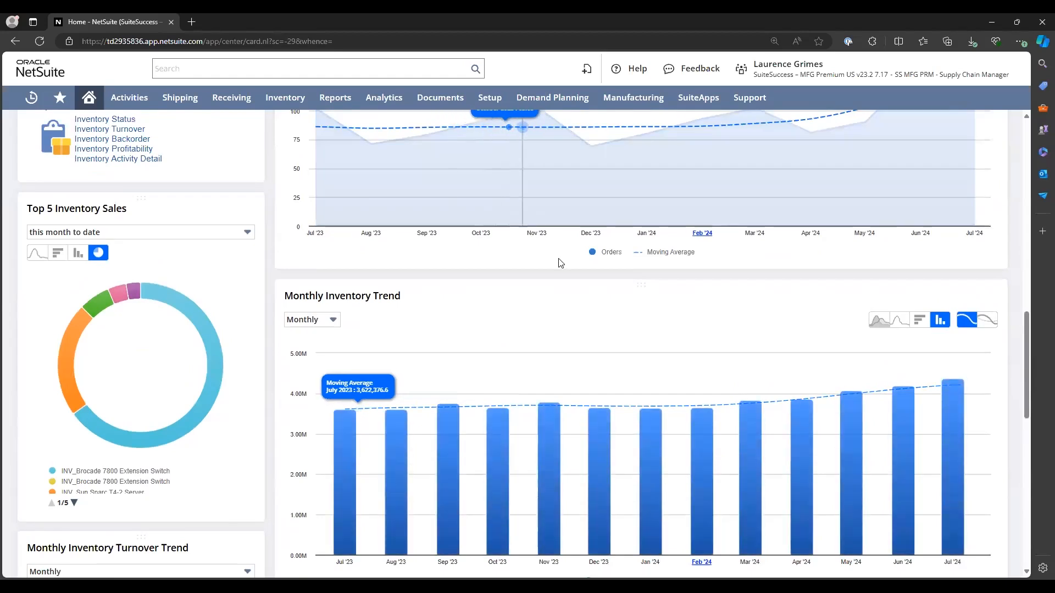
scroll(419, 207, up, 1)
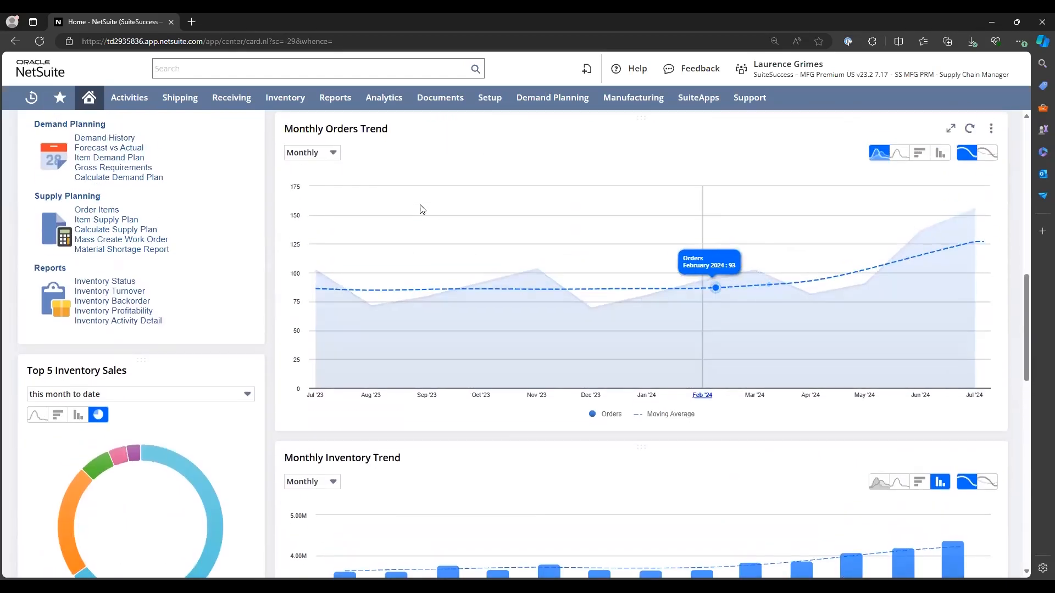
scroll(428, 370, down, 5)
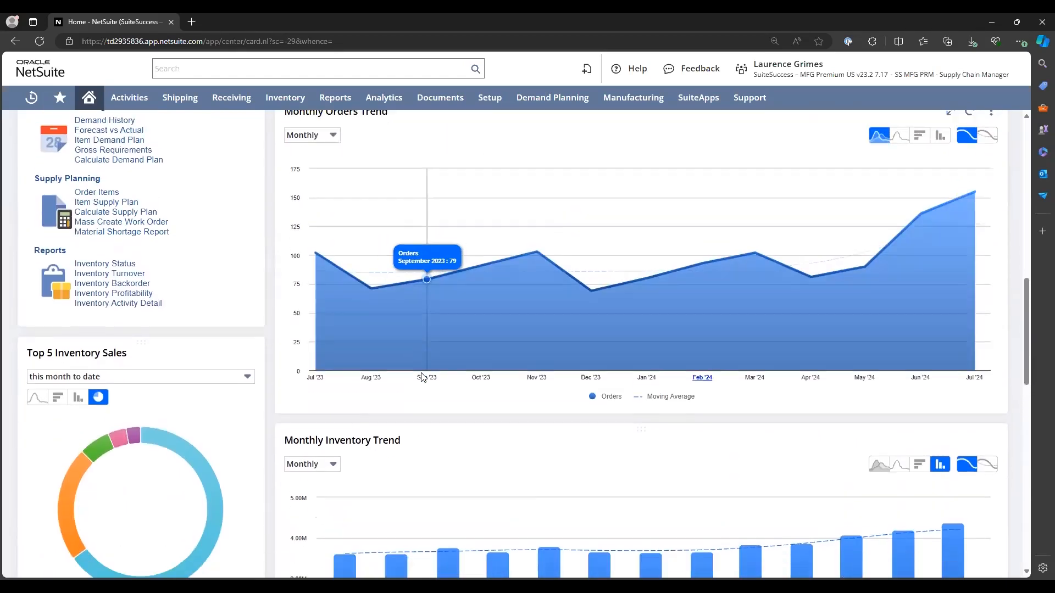
scroll(456, 338, up, 15)
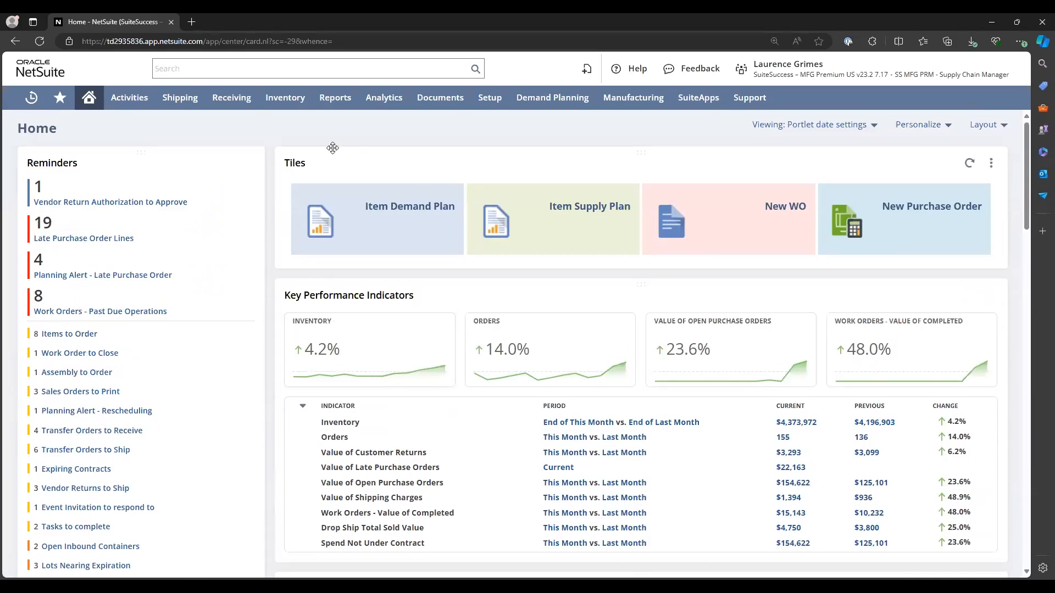
- Open the Inventory Valuation report from the Inventory/Items reports in a new browser tab and switch to it
mouse_move(331, 103)
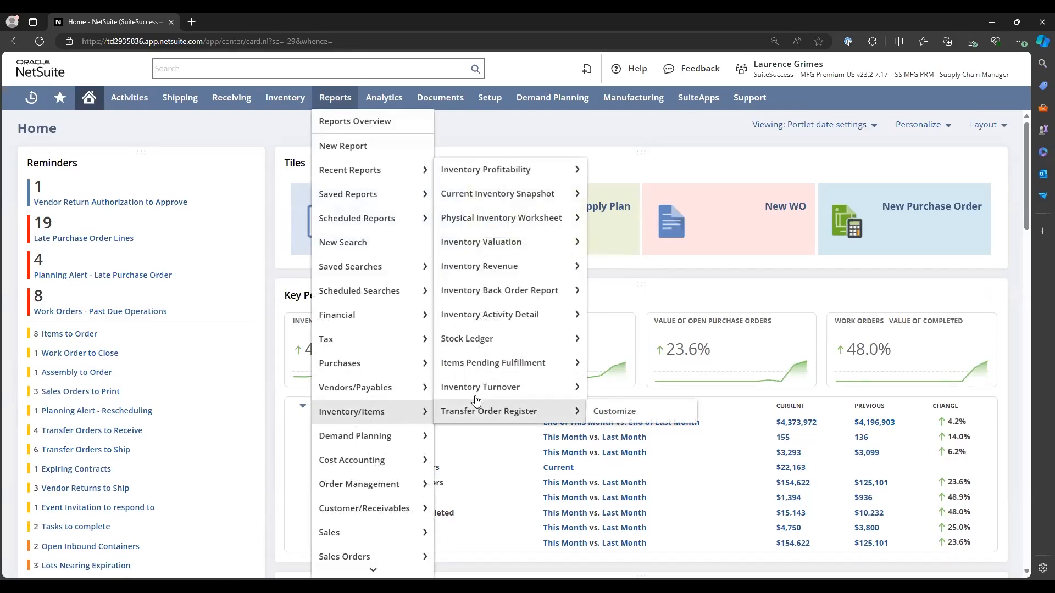
mouse_move(515, 297)
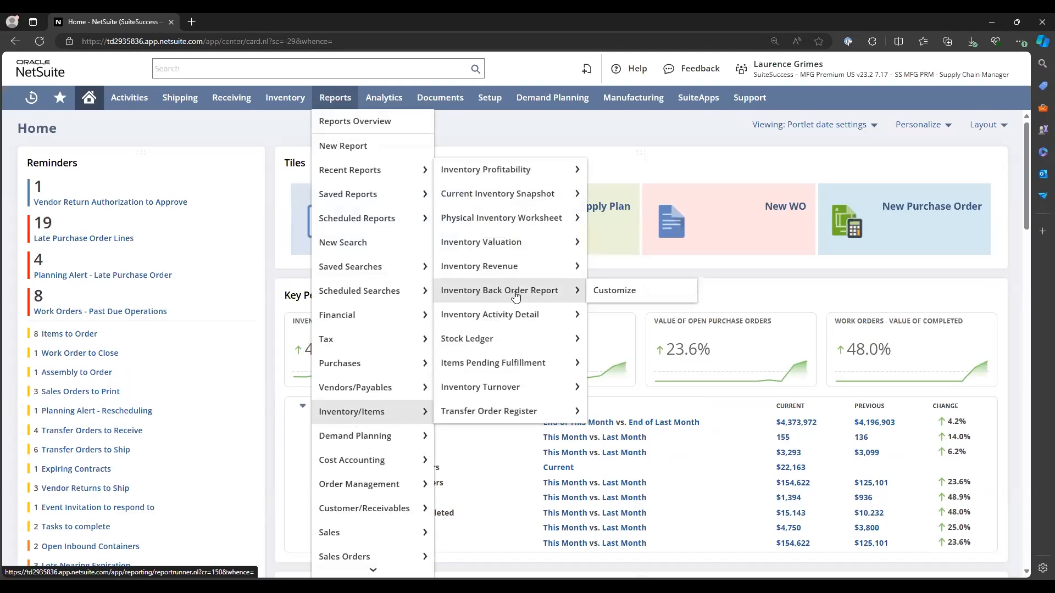
mouse_move(505, 251)
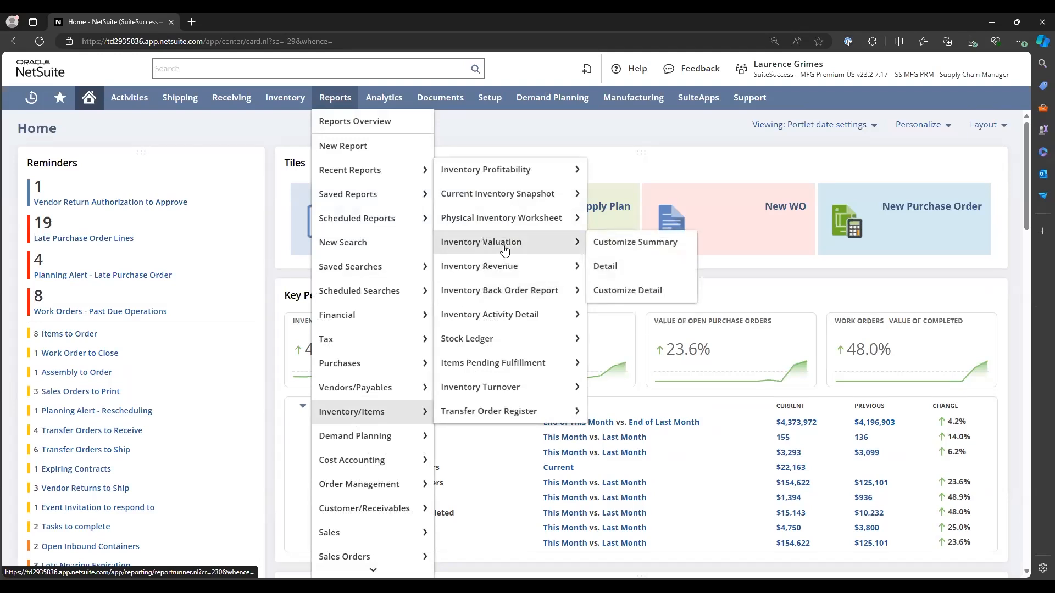
click(504, 248)
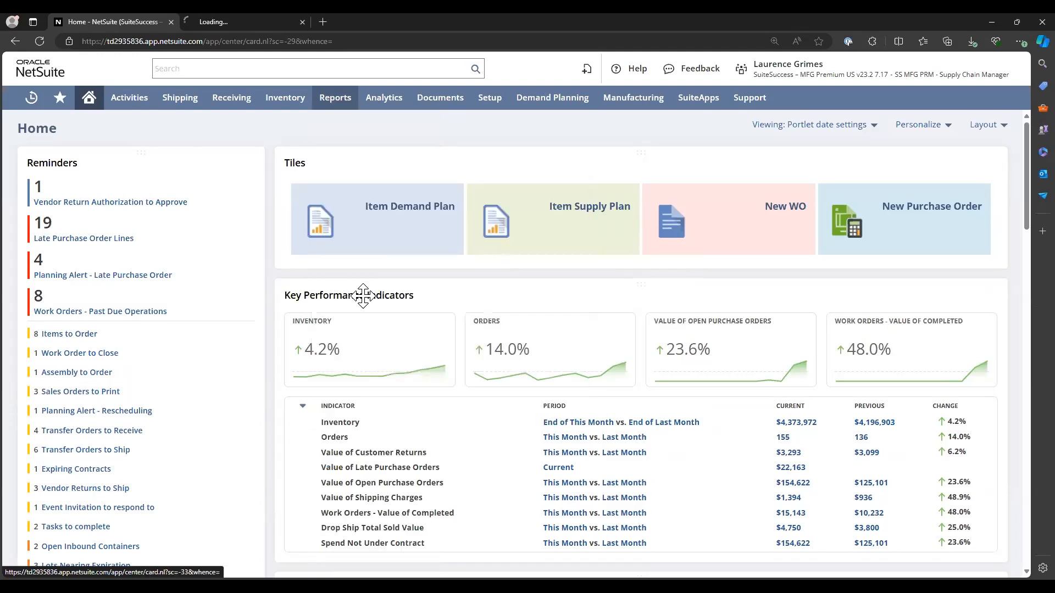
click(256, 21)
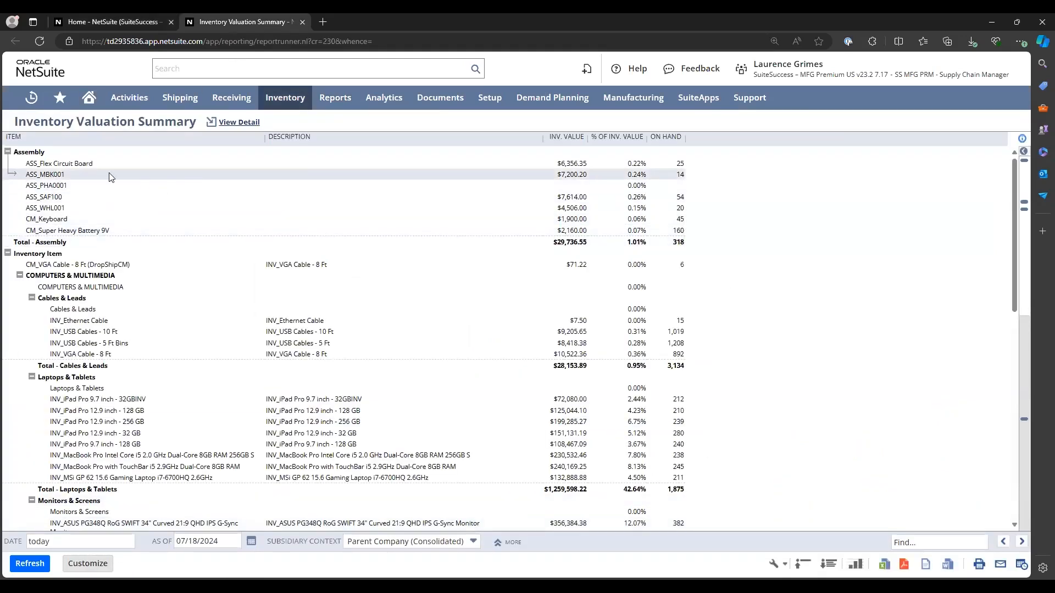
- Collapse and re-expand the Assembly group, review the Inventory Valuation Summary down to its totals, and close the report
click(8, 152)
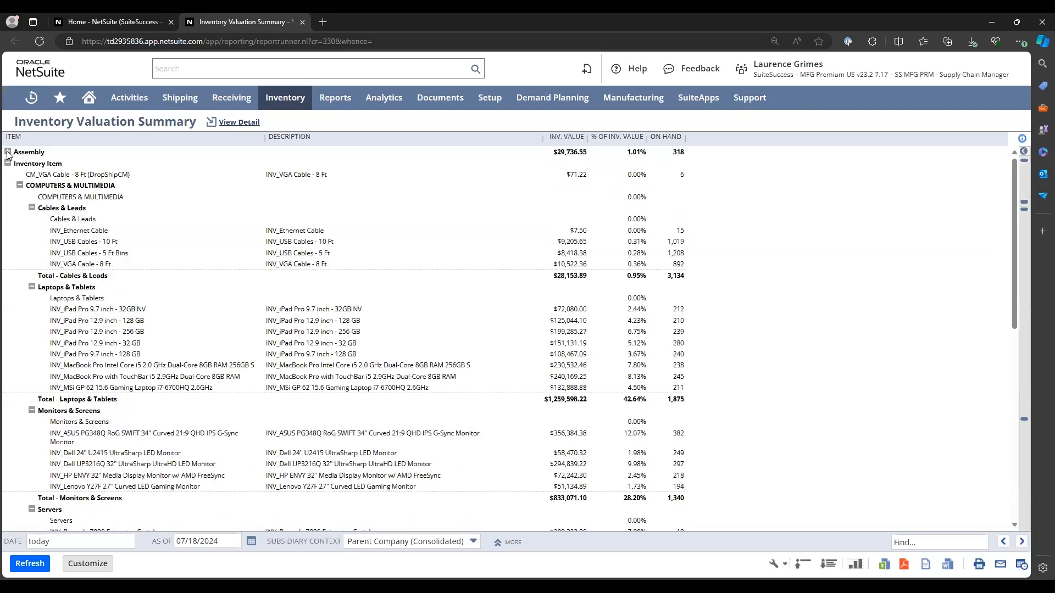
click(8, 151)
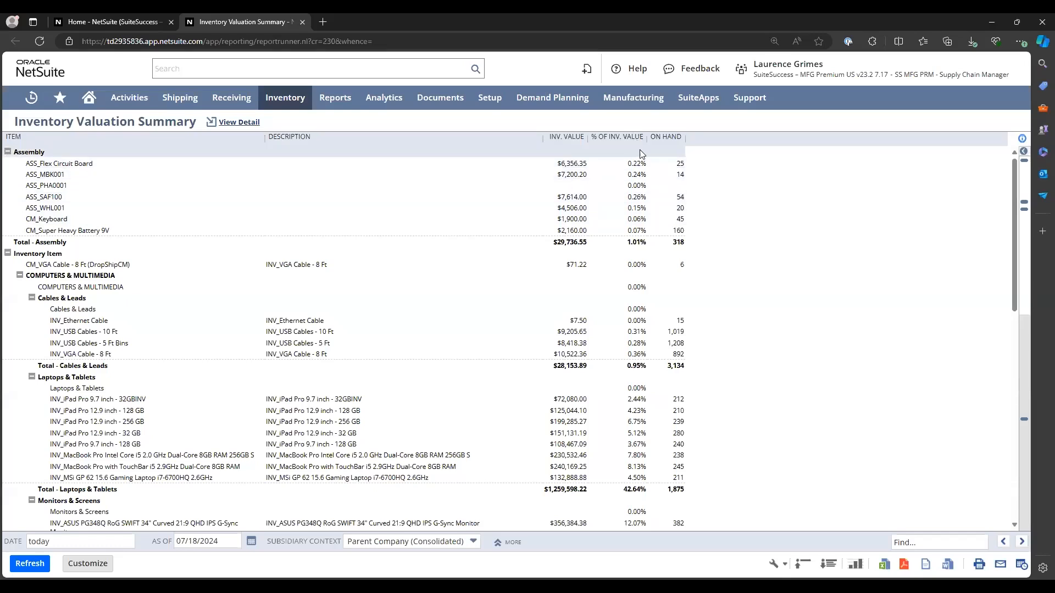
scroll(643, 228, down, 3)
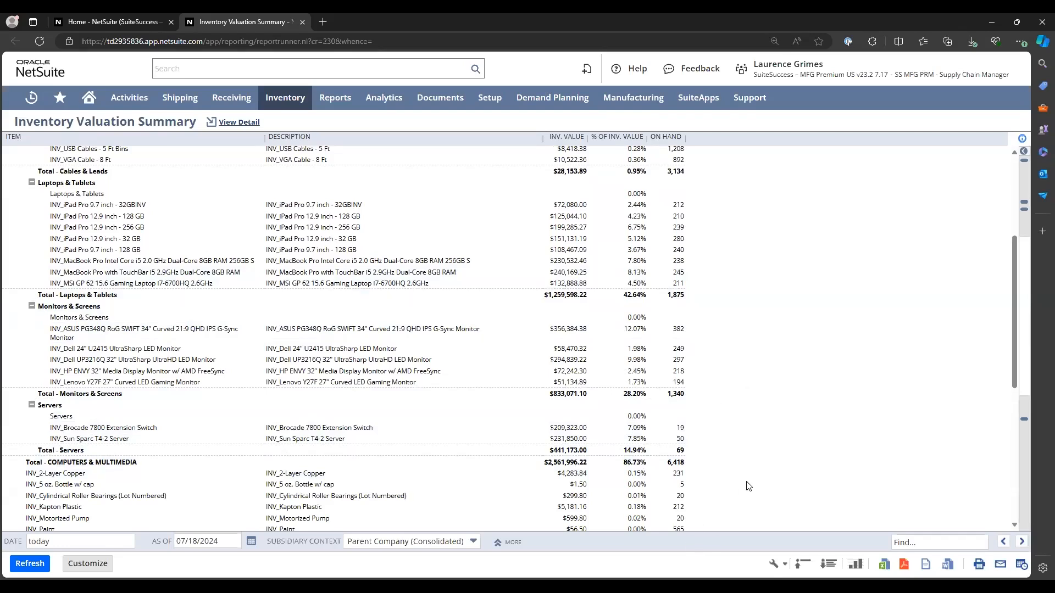
scroll(725, 437, down, 6)
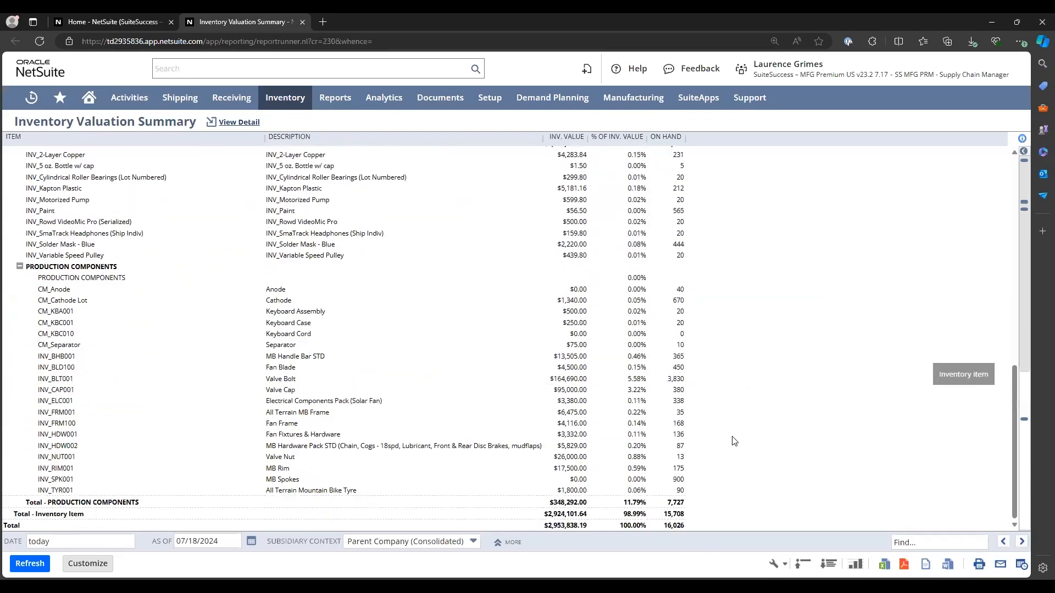
click(302, 21)
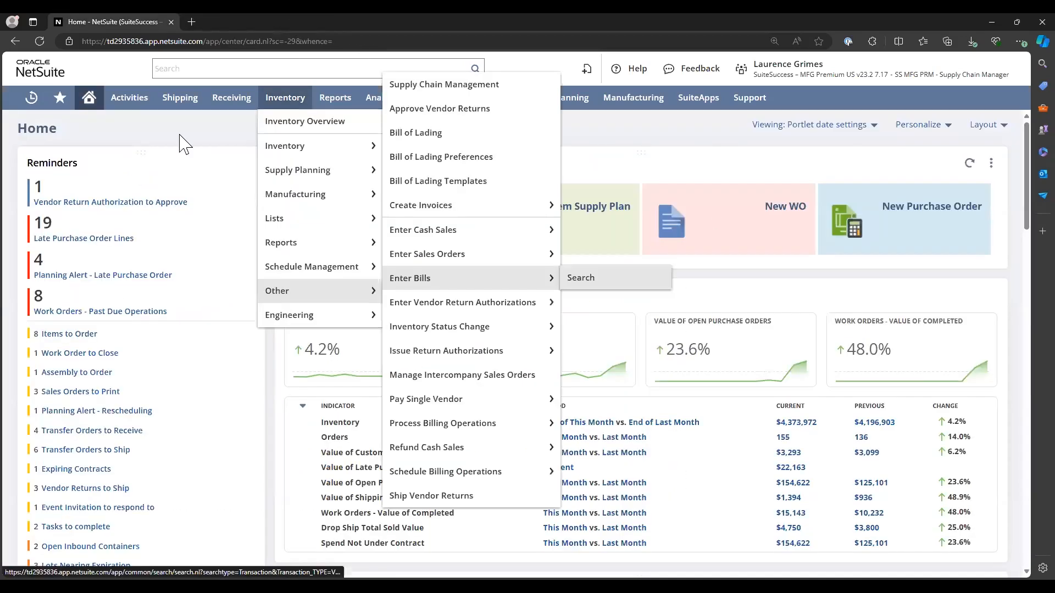
mouse_move(317, 187)
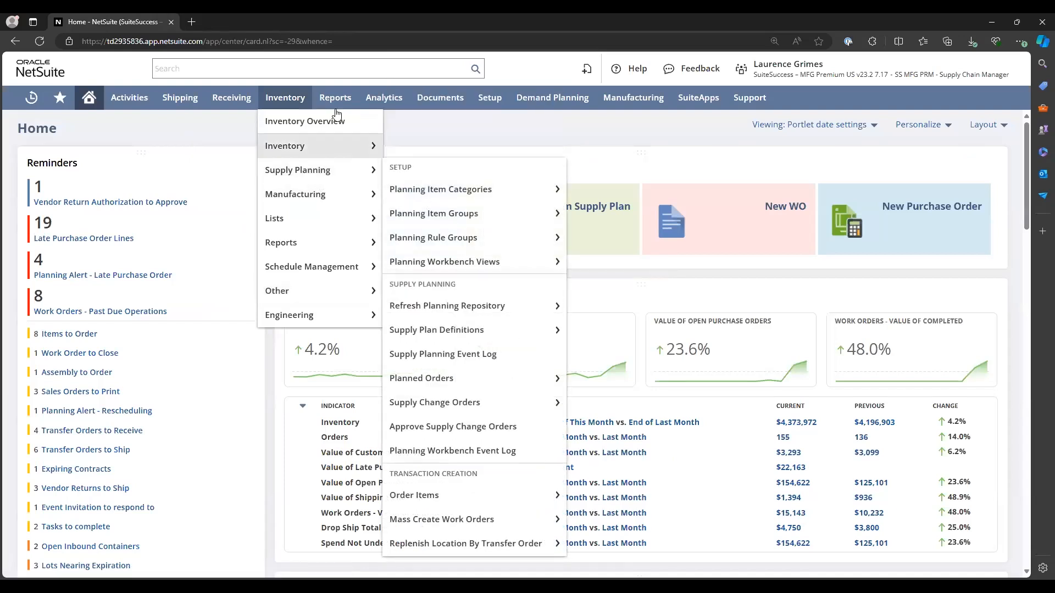
- Open the Inventory Activity Detail report from the Inventory/Items reports in a new browser tab and switch to it
mouse_move(336, 97)
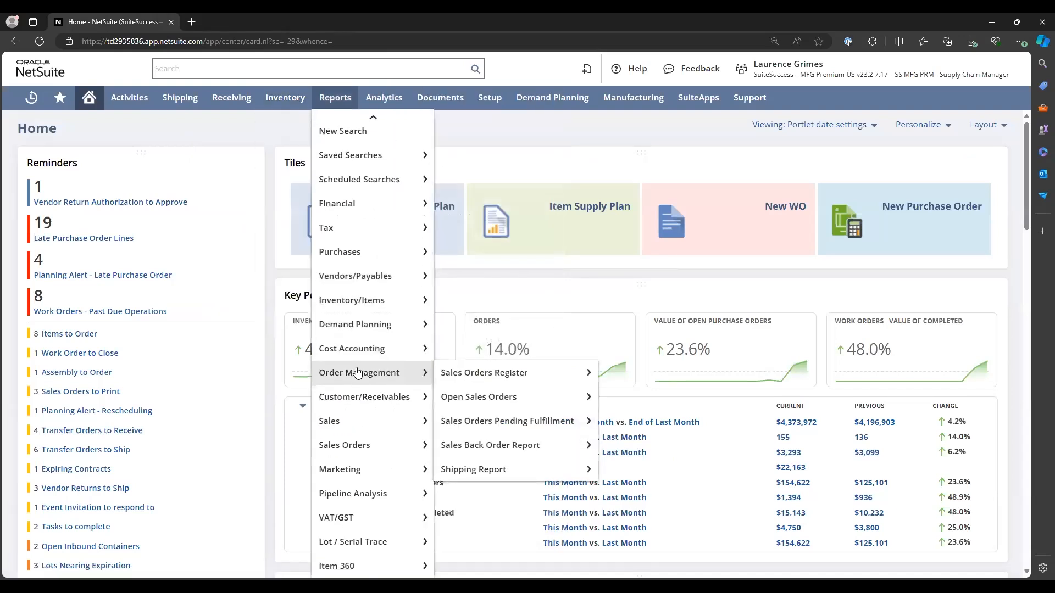
mouse_move(382, 446)
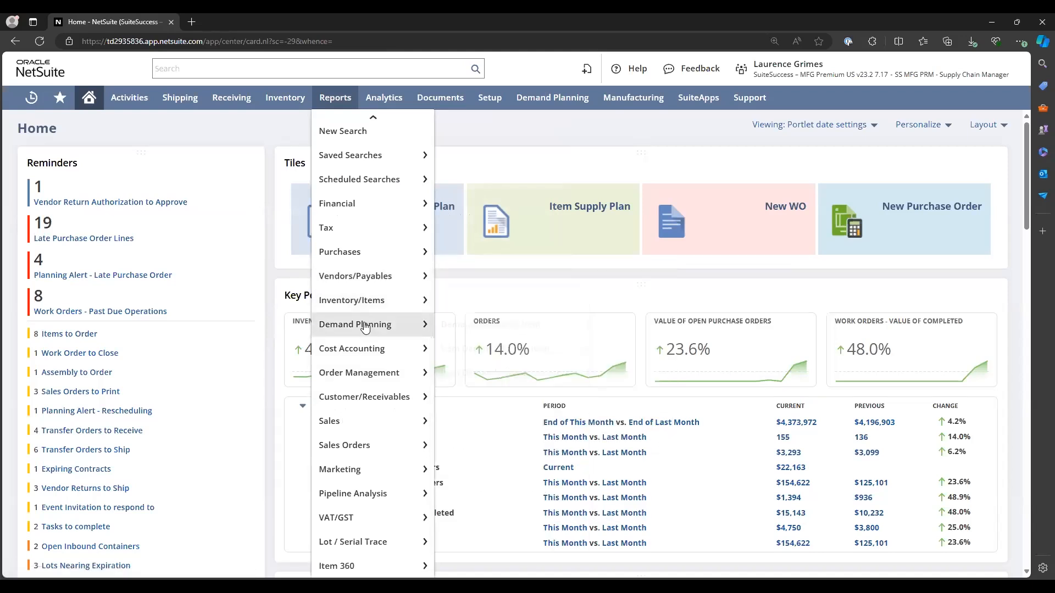
mouse_move(386, 324)
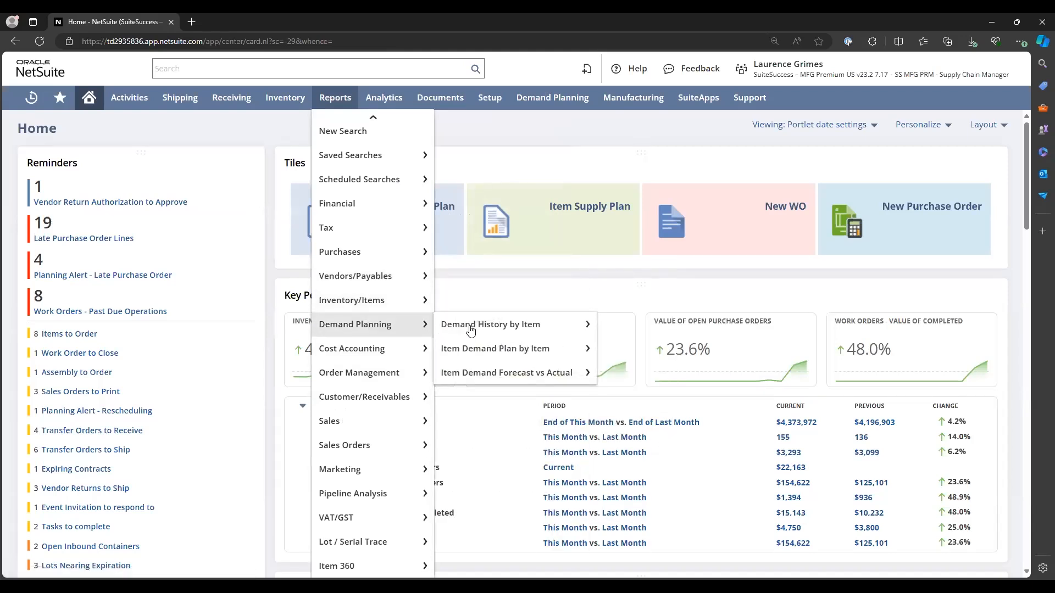
mouse_move(478, 330)
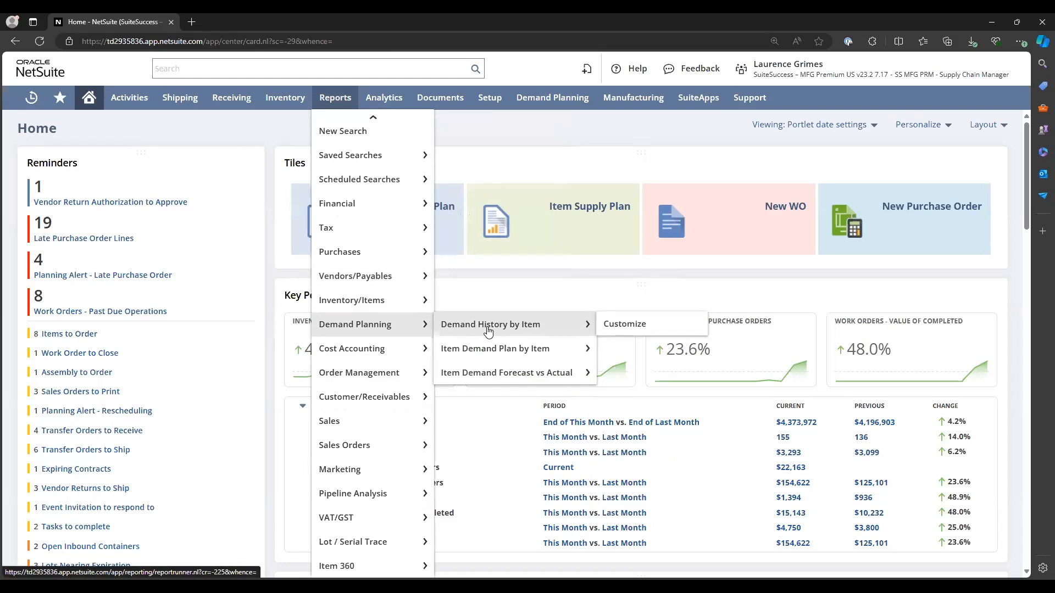
mouse_move(486, 374)
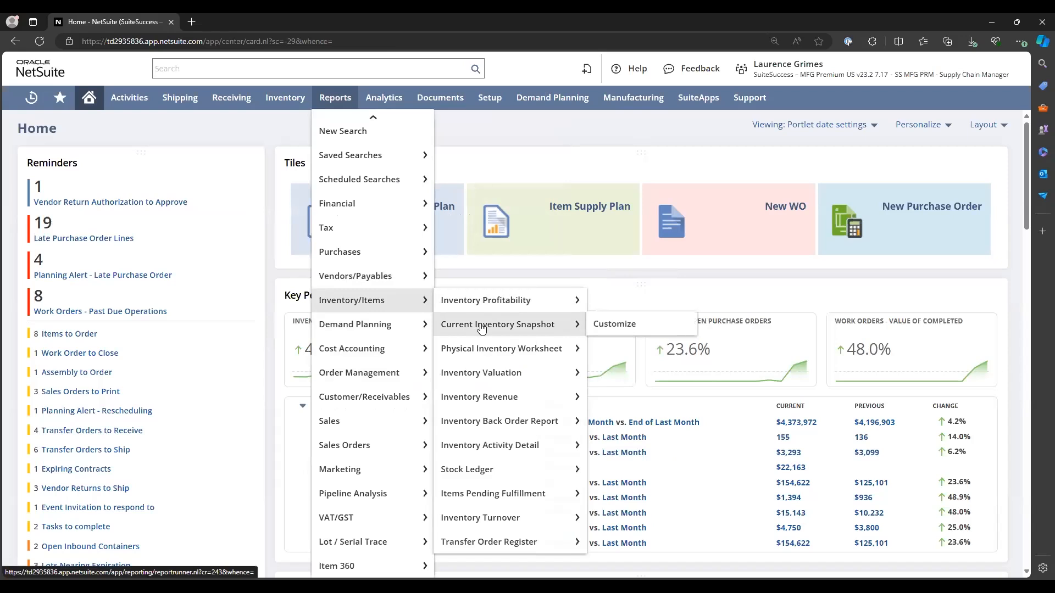
mouse_move(493, 346)
mouse_move(484, 471)
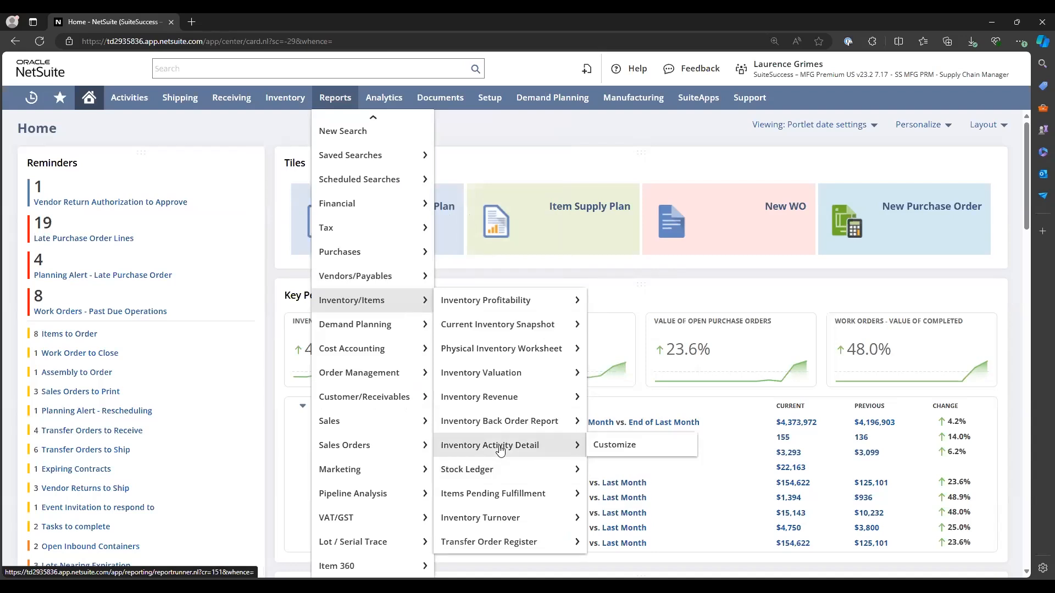
click(500, 449)
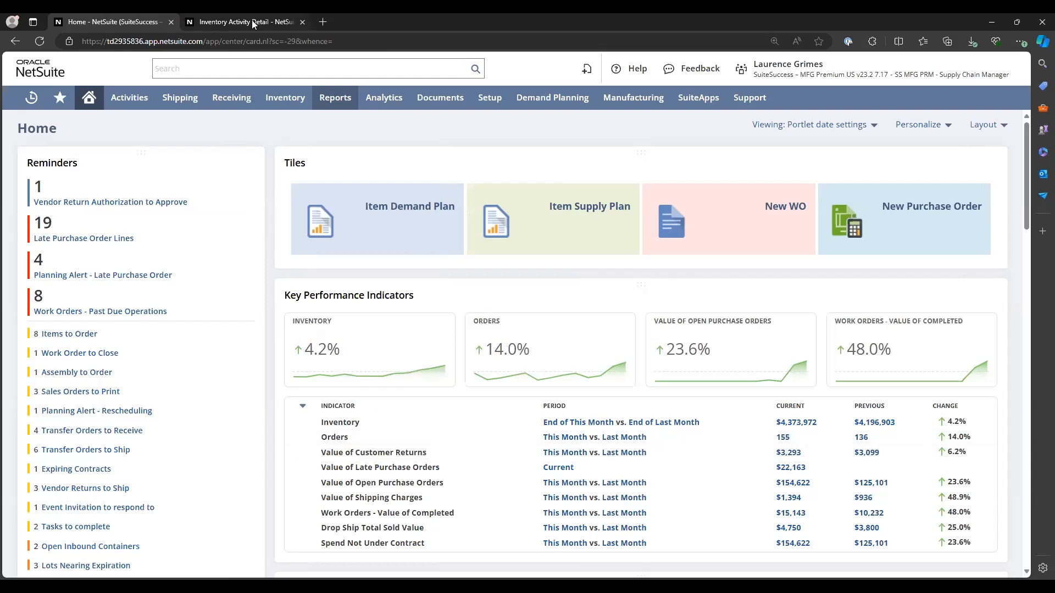
mouse_move(251, 20)
click(230, 23)
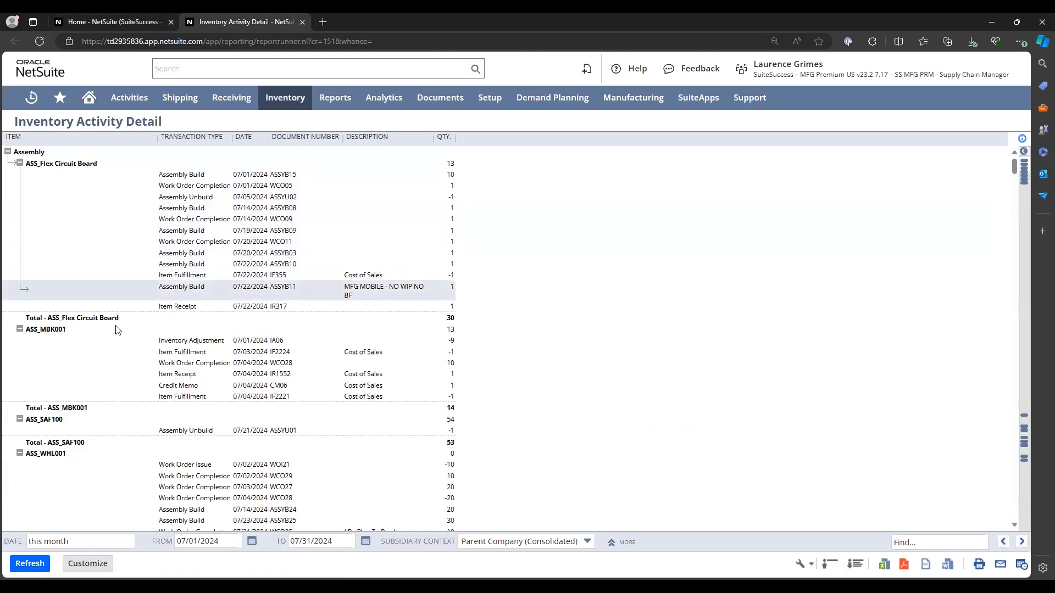
- Drill into the assembly build ASSYB08 from the Inventory Activity Detail report, review it, and close its browser tab
click(283, 212)
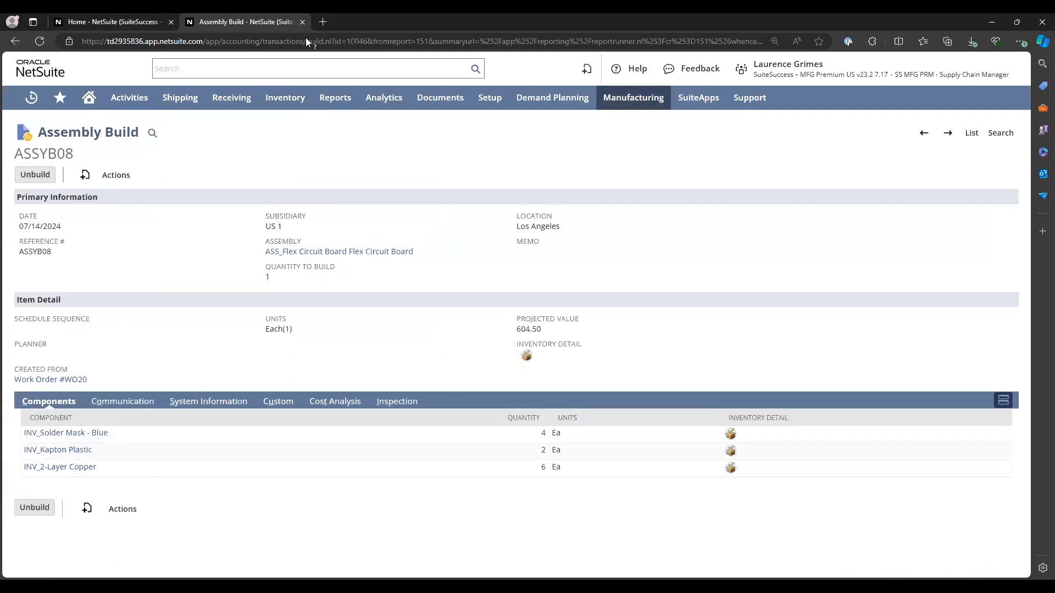
click(302, 22)
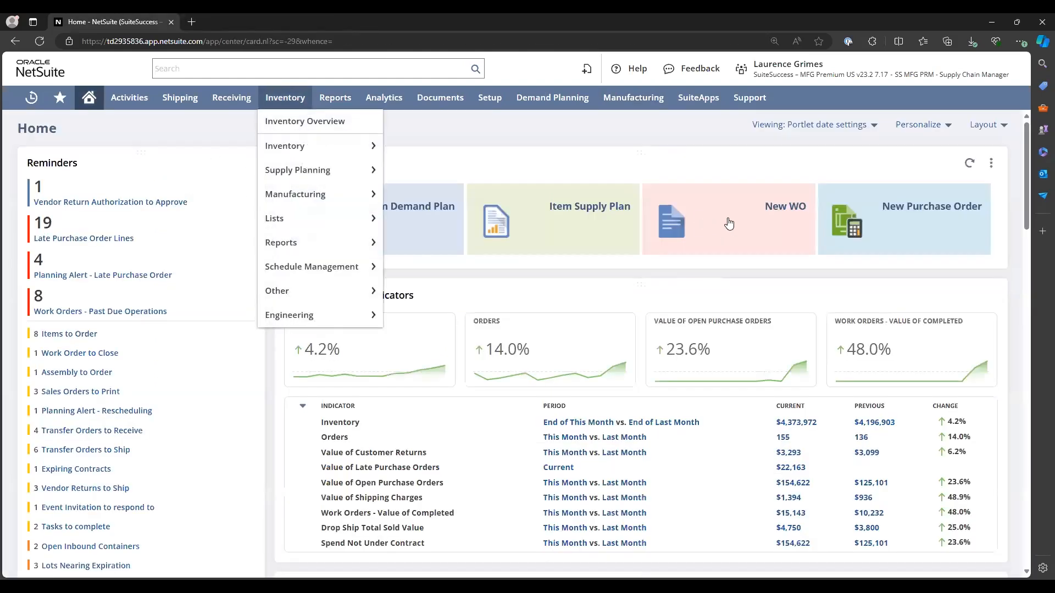
- Switch from the Supply Chain Manager role to the SS MFG PRM - Sales Manager role
mouse_move(787, 87)
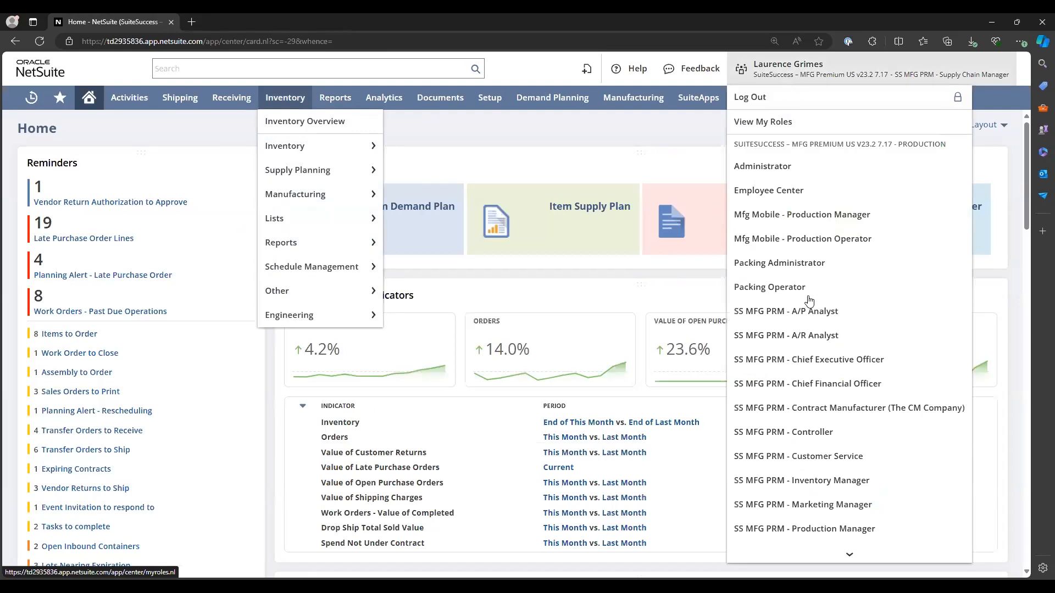
scroll(817, 469, down, 3)
click(819, 467)
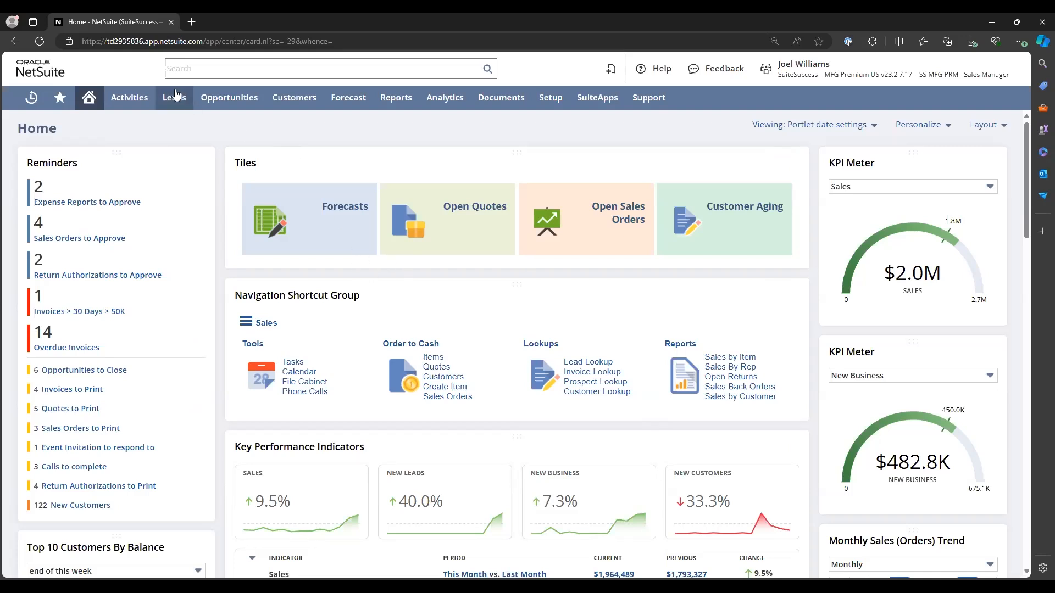
mouse_move(228, 99)
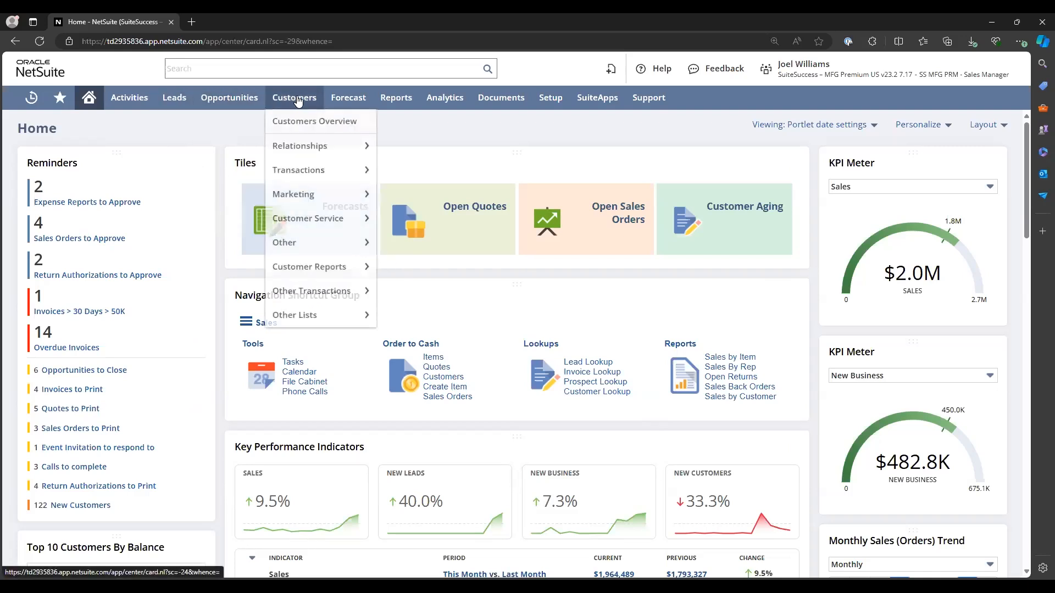
mouse_move(355, 101)
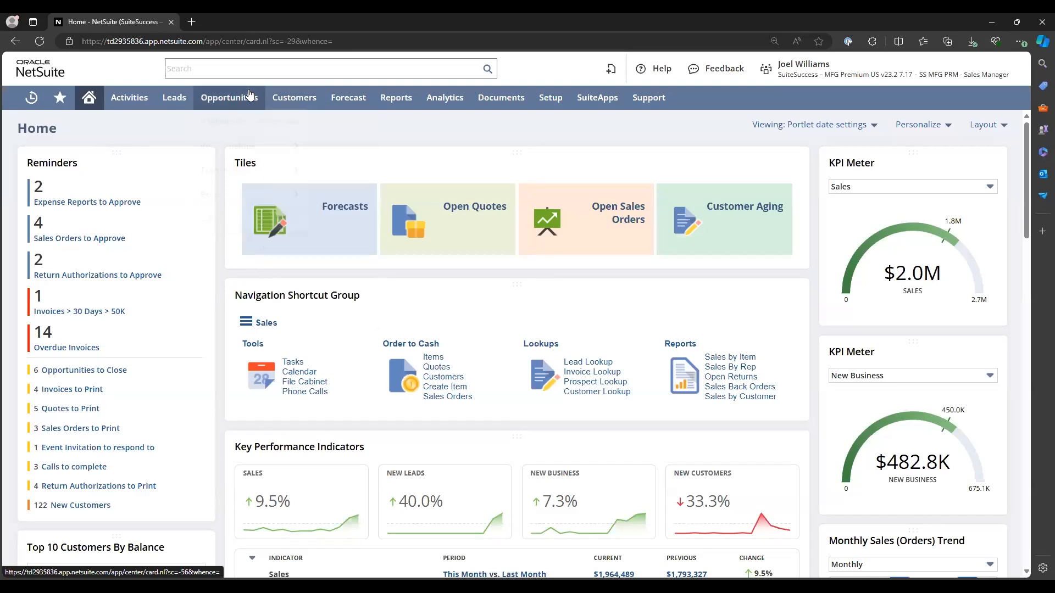
mouse_move(293, 97)
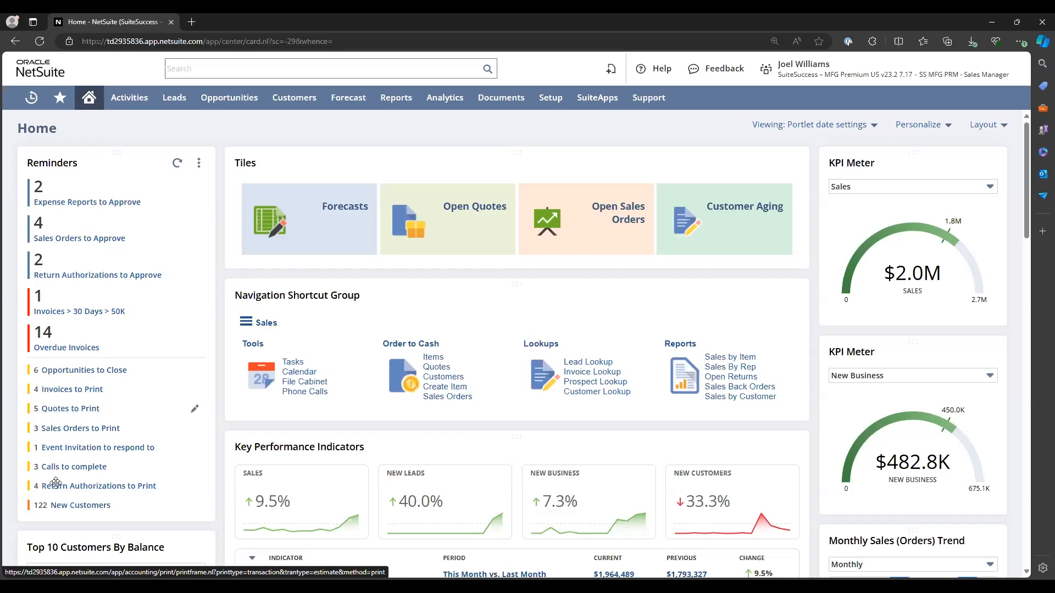
- Open the Calls to complete reminder in a new browser tab, review the phone call list, and return to the Home dashboard there
middle_click(87, 468)
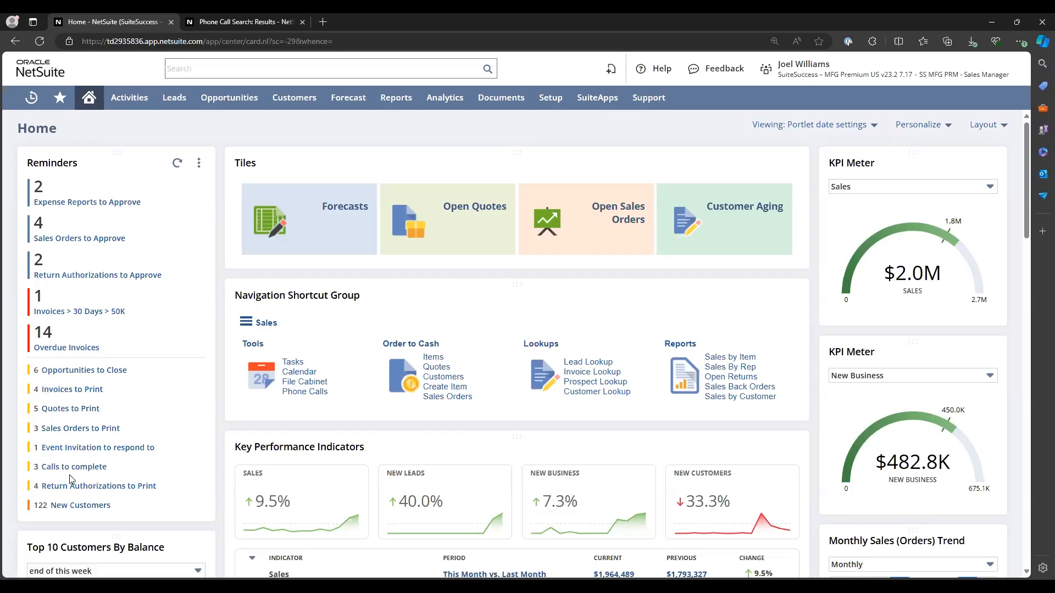
click(266, 20)
click(891, 151)
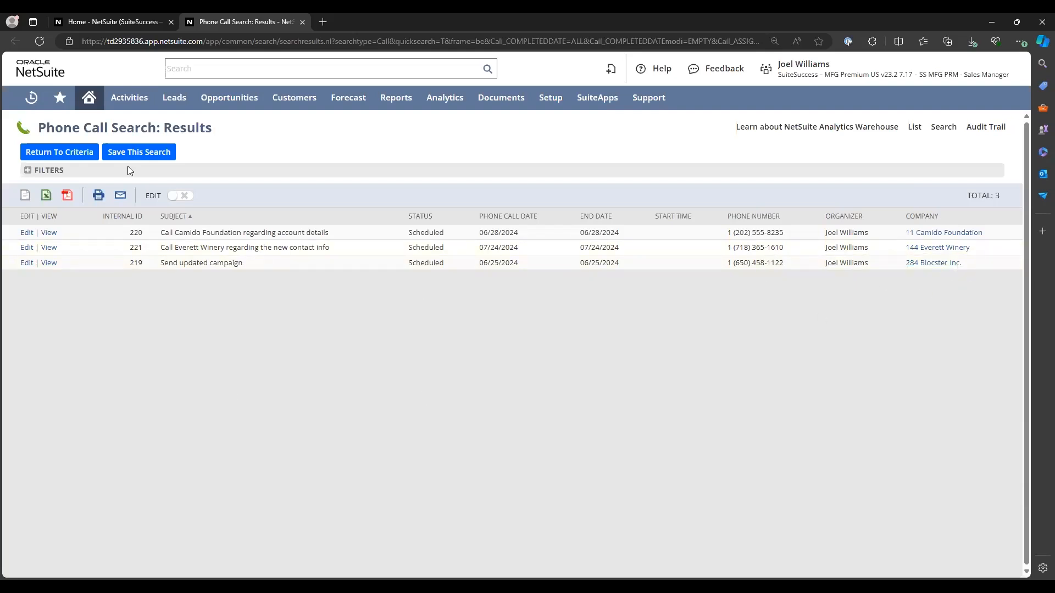
click(79, 99)
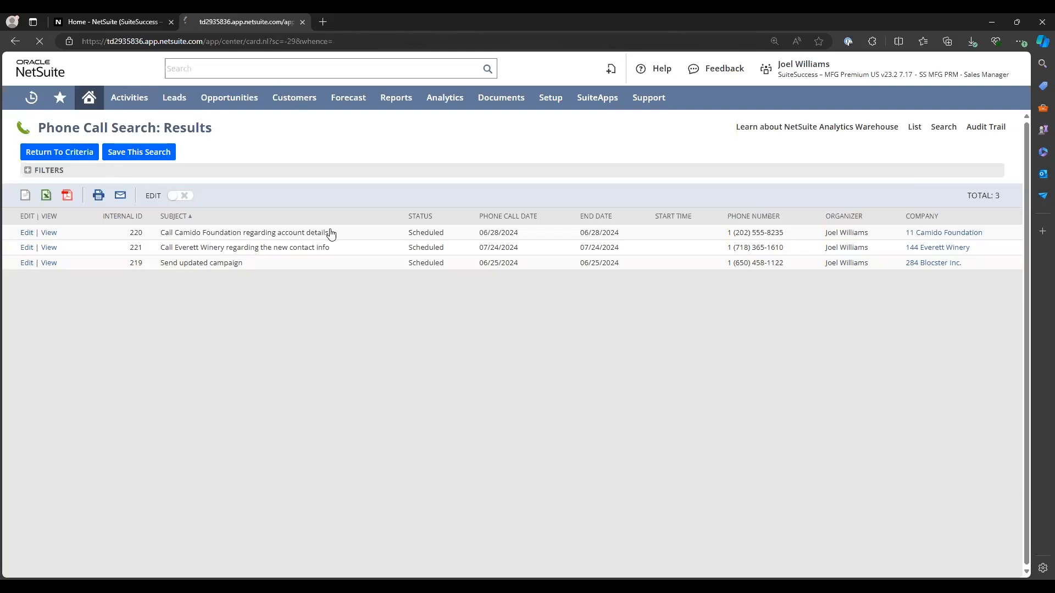
- Open the Sales by Customer, Sales Back Orders and Sales By Rep reports in new tabs, close the extra Home tab, and show Sales by Customer
scroll(134, 377, down, 2)
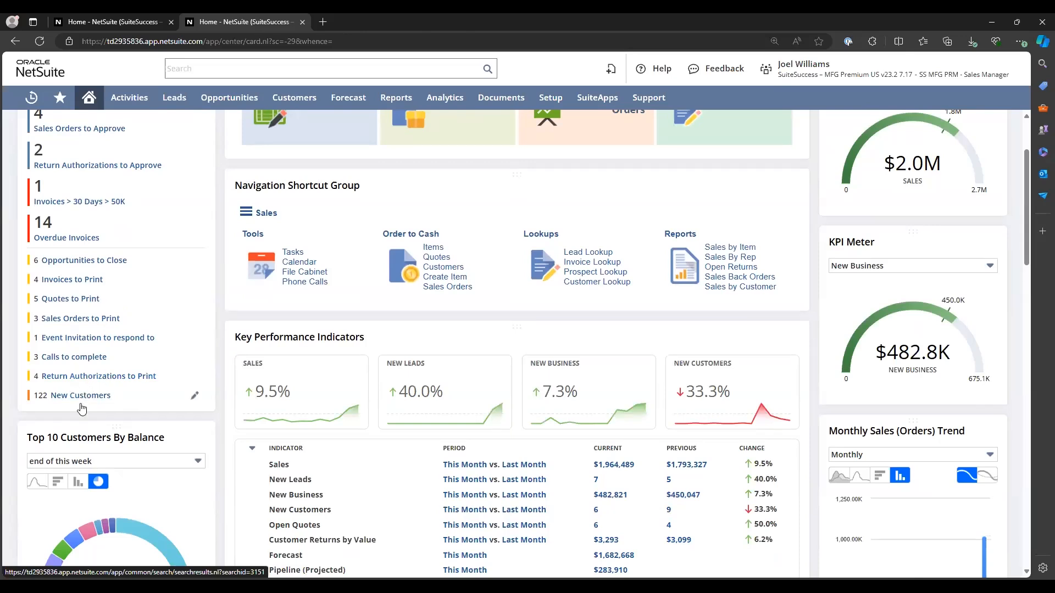
scroll(156, 310, up, 2)
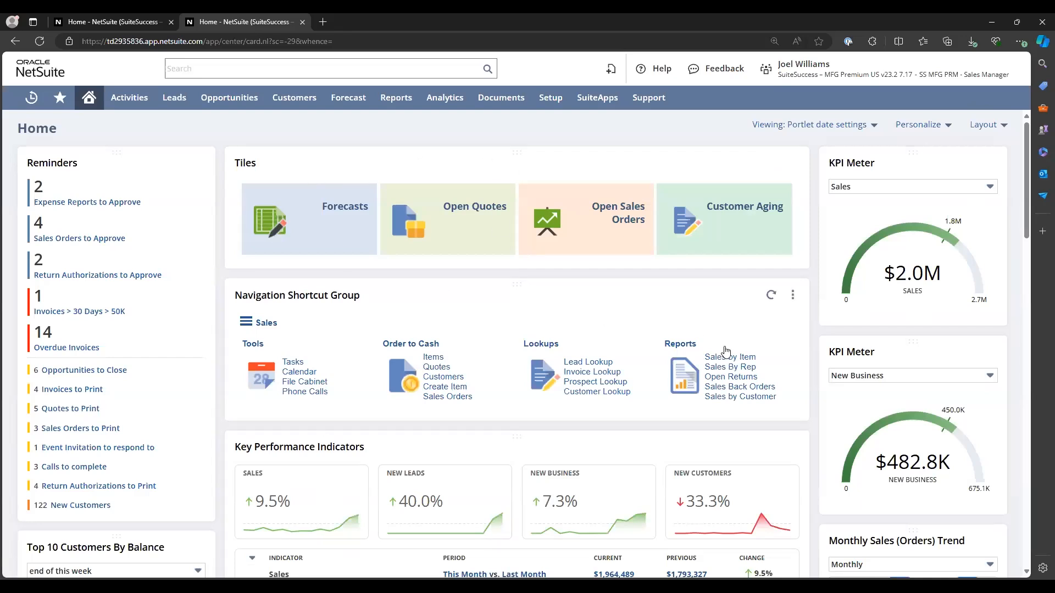
ctrl+click(746, 402)
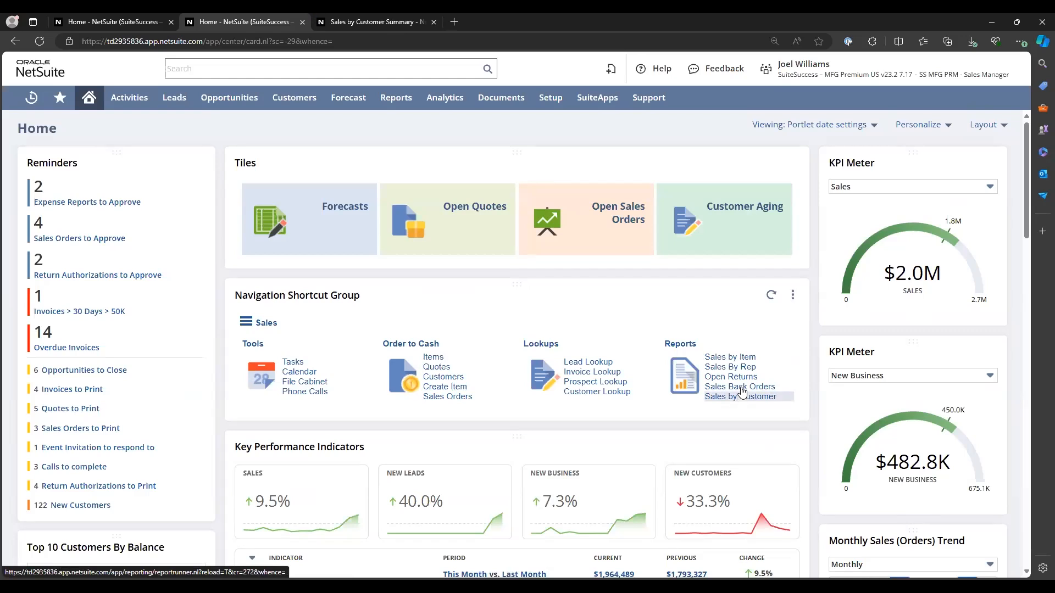
ctrl+click(740, 387)
ctrl+click(723, 368)
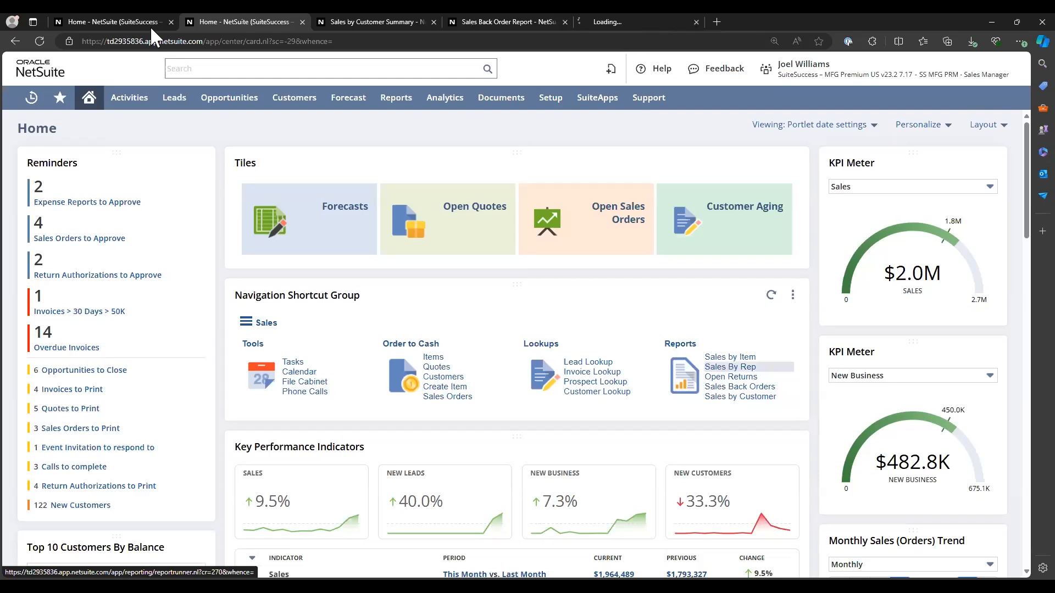
click(171, 22)
click(242, 23)
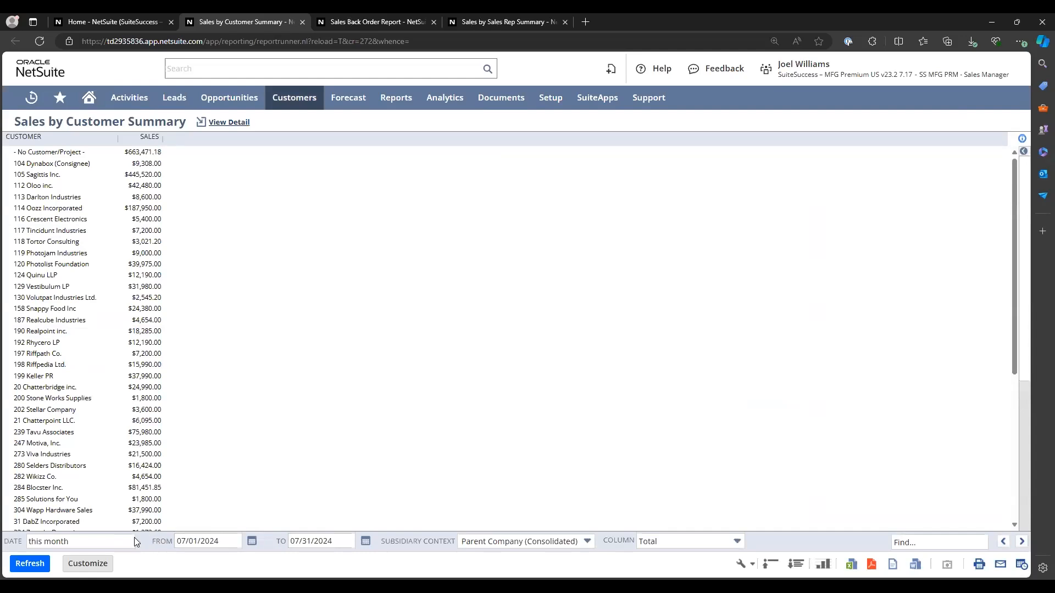
- Set the start date of the Sales by Customer Summary report to 06/01/2024
click(252, 542)
click(156, 446)
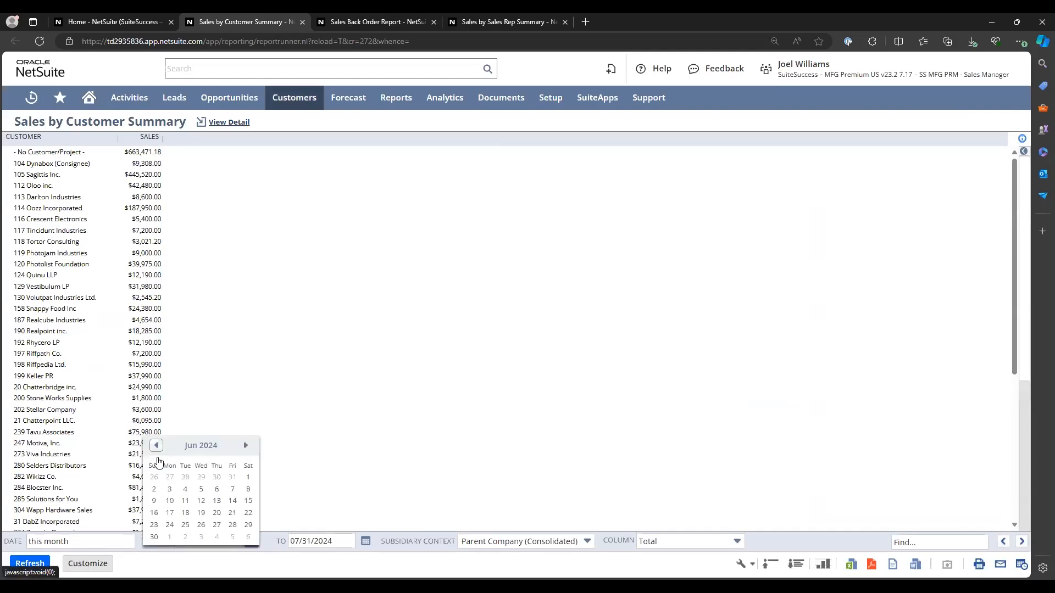
click(248, 476)
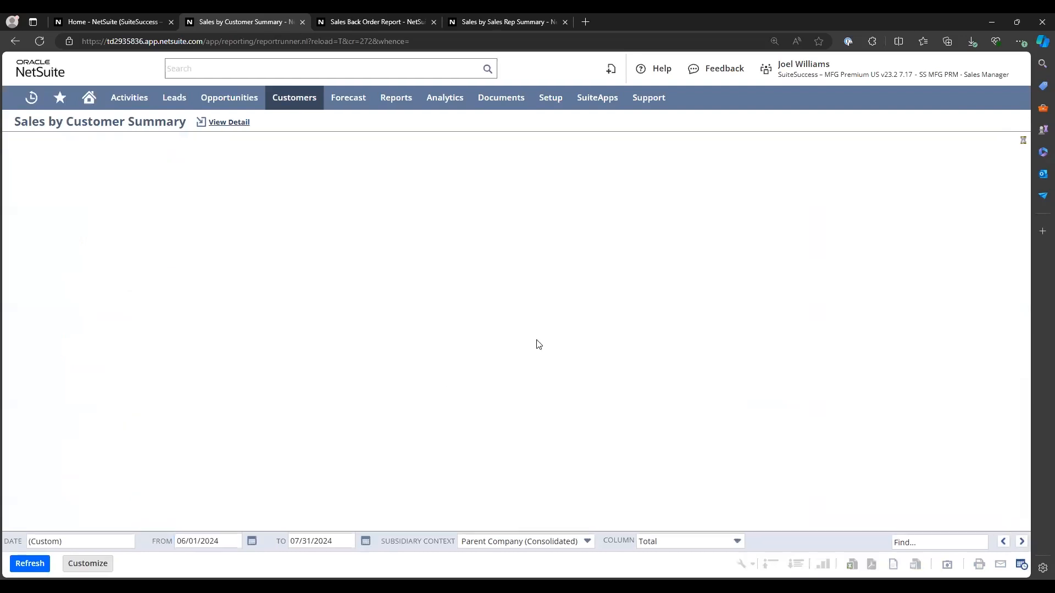
- View the Sales by Customer Summary for the Canada subsidiary, and change the subsidiary context to US 1
click(554, 543)
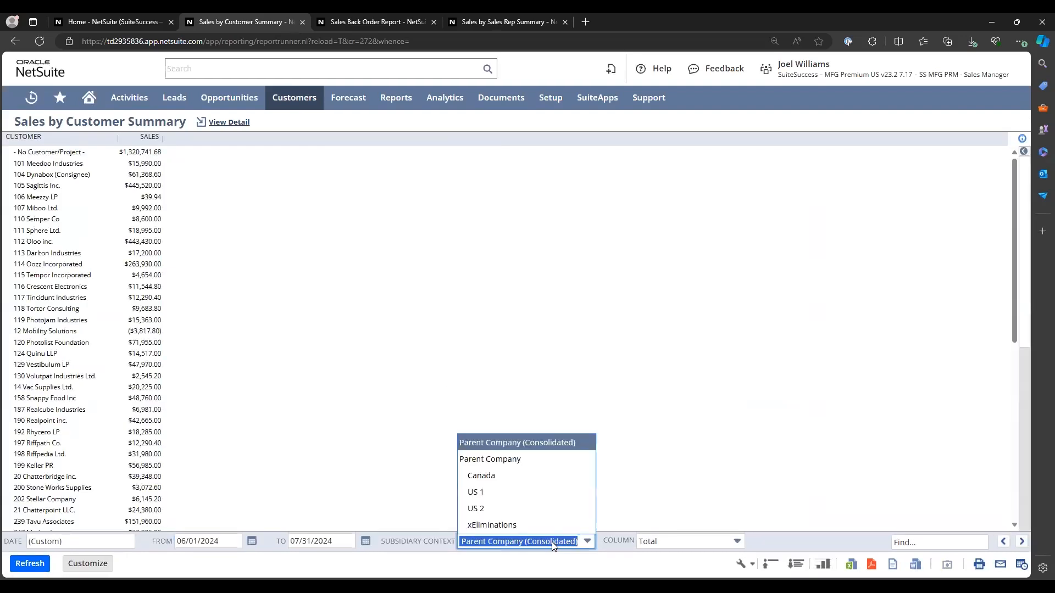
click(524, 482)
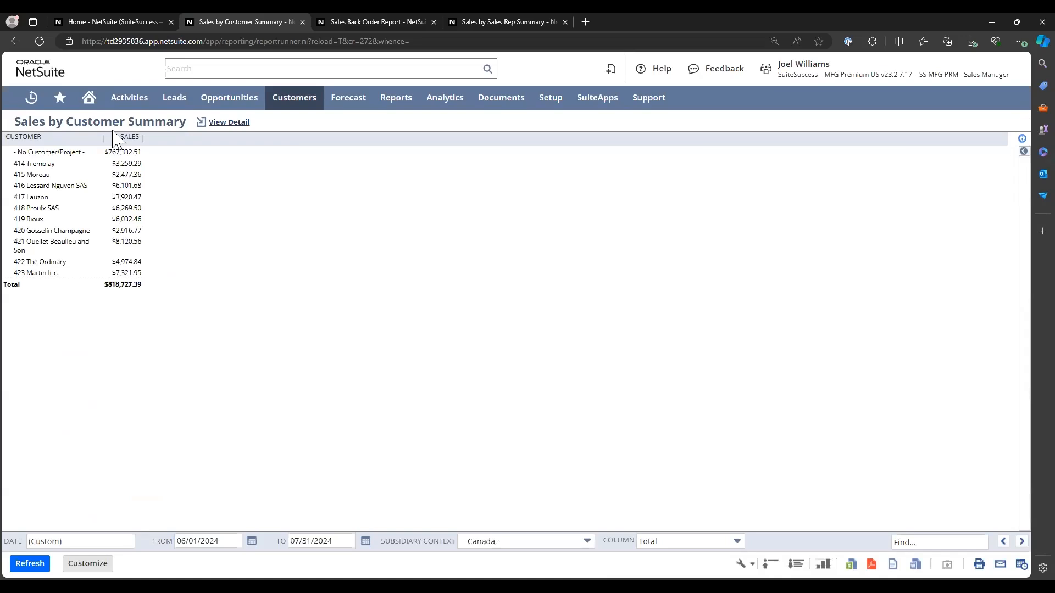
click(583, 538)
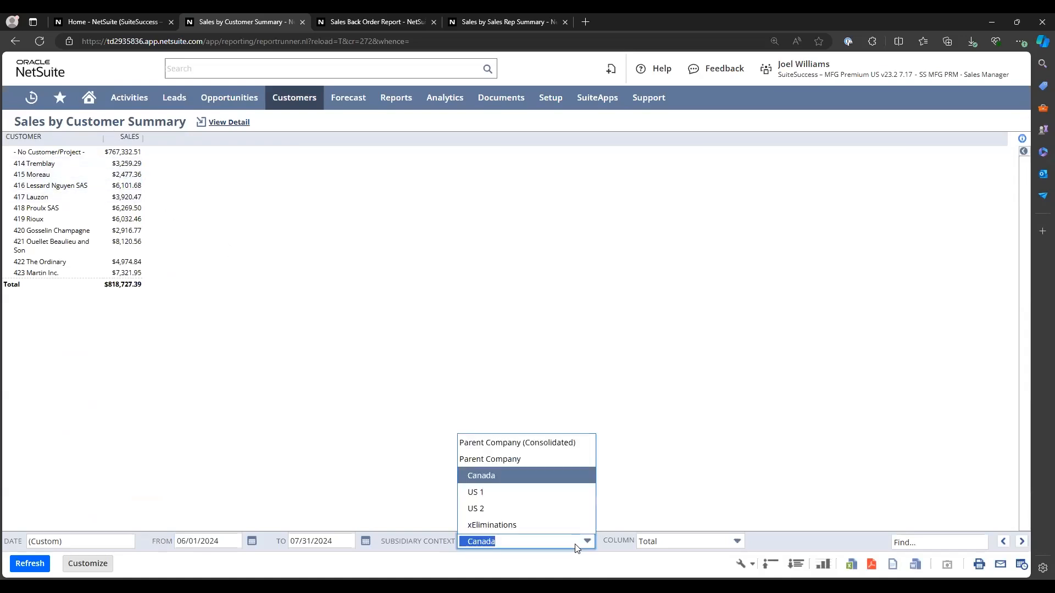
click(495, 492)
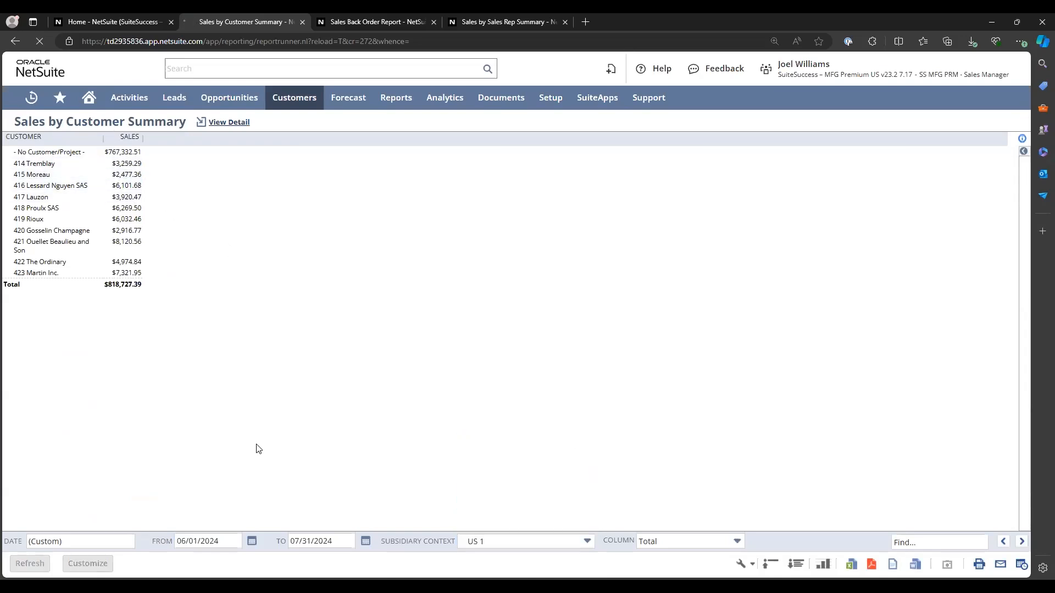
- Break the Sales by Customer Summary into columns by Class and refresh the report
click(707, 547)
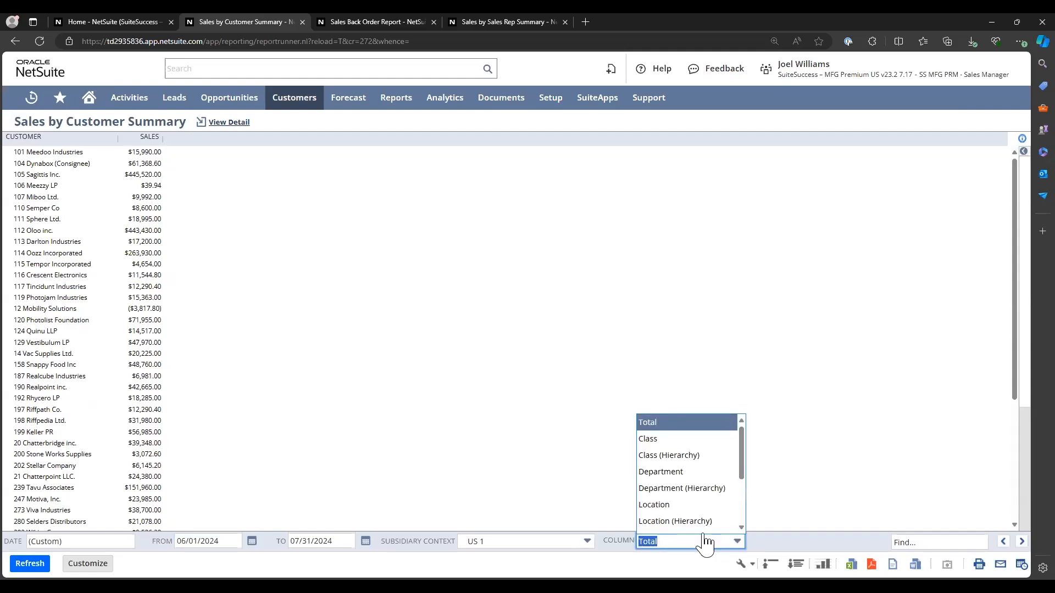
click(679, 439)
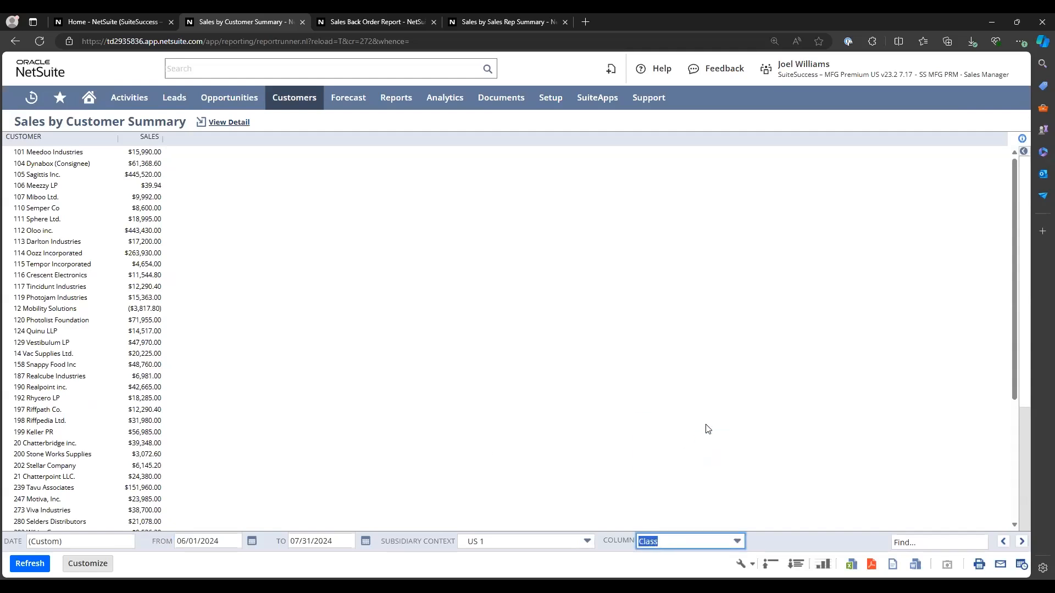
click(29, 563)
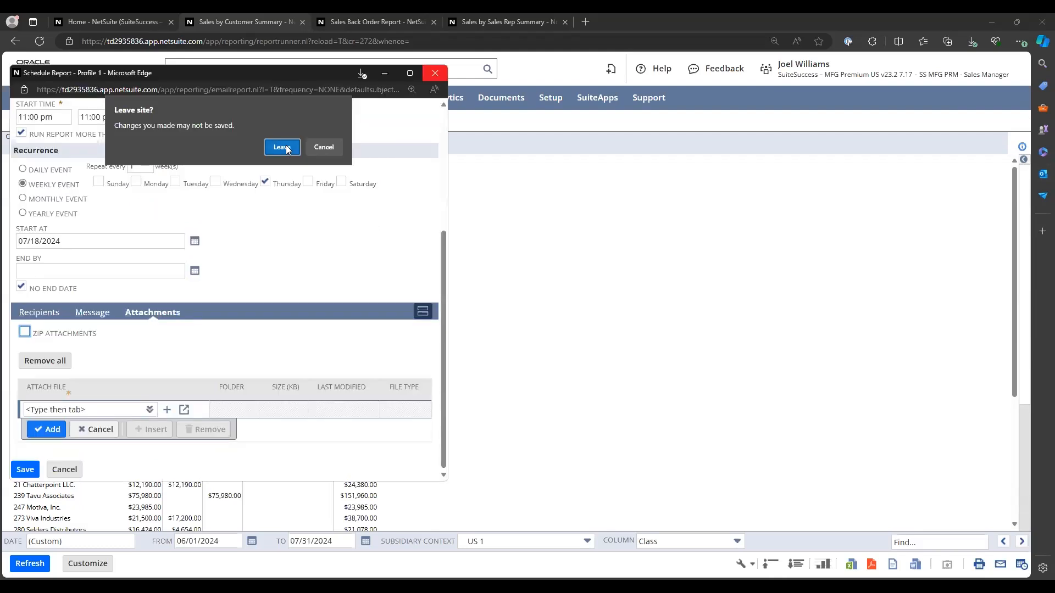
- Leave the Schedule Report window without saving and close the Sales by Customer Summary report
click(281, 147)
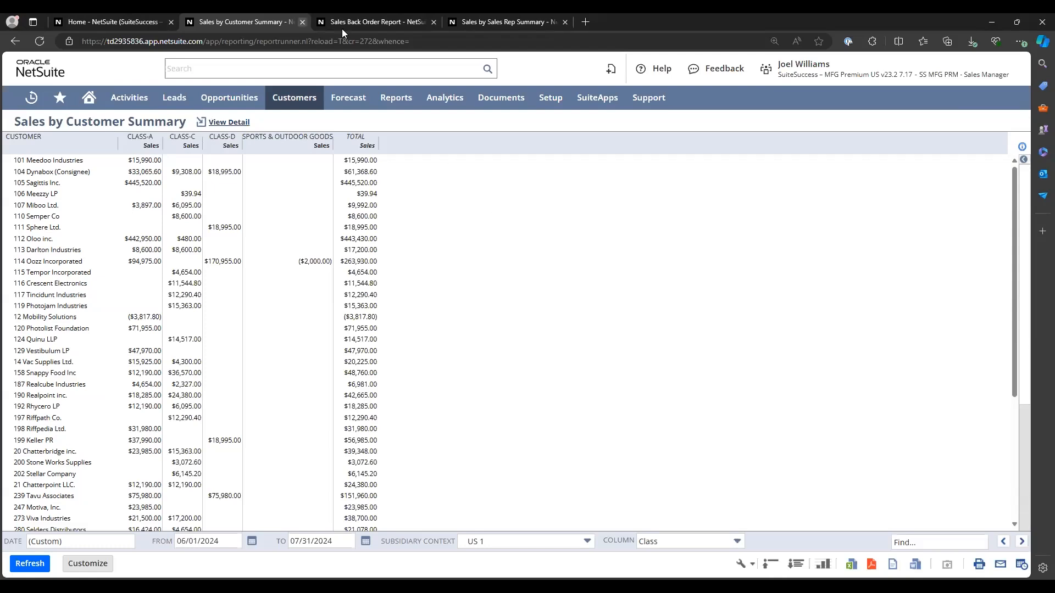
click(302, 22)
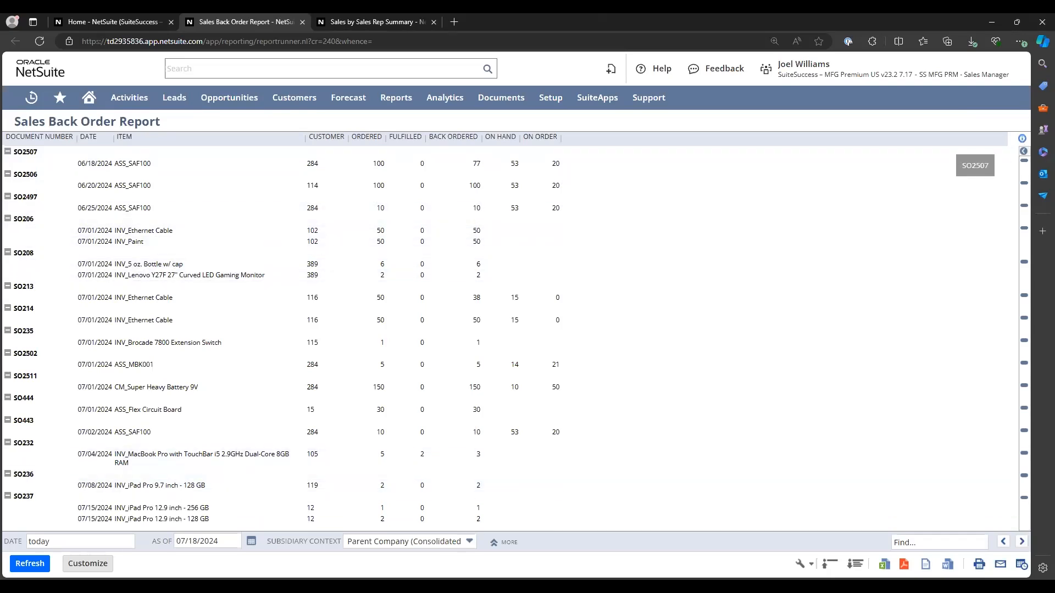
- Expand the additional filters of the Sales Back Order Report
click(499, 542)
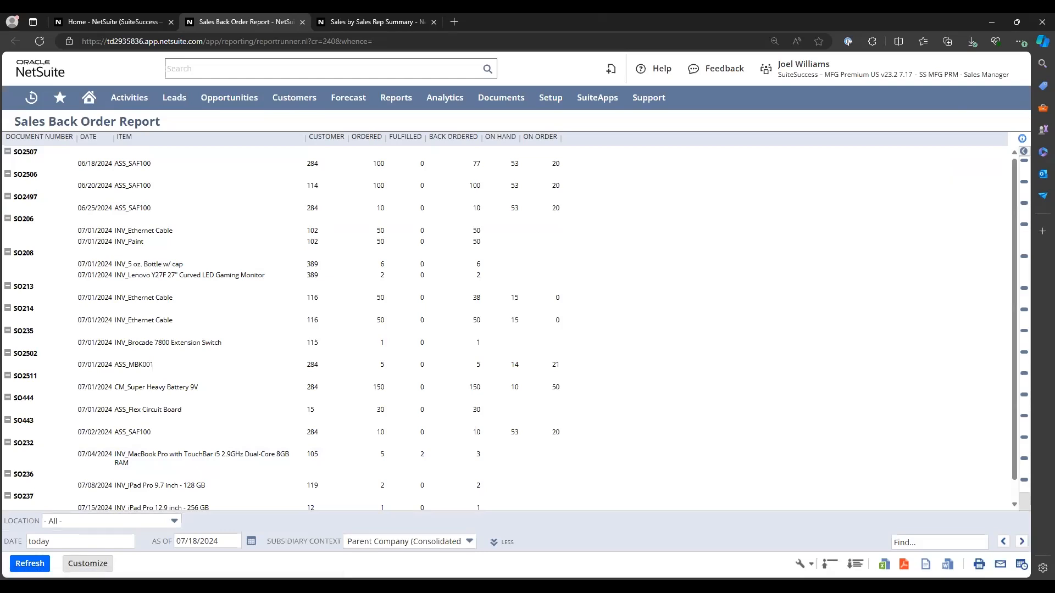
- Filter the Sales Back Order Report by the Boston location, and switch the location filter to Los Angeles
click(139, 525)
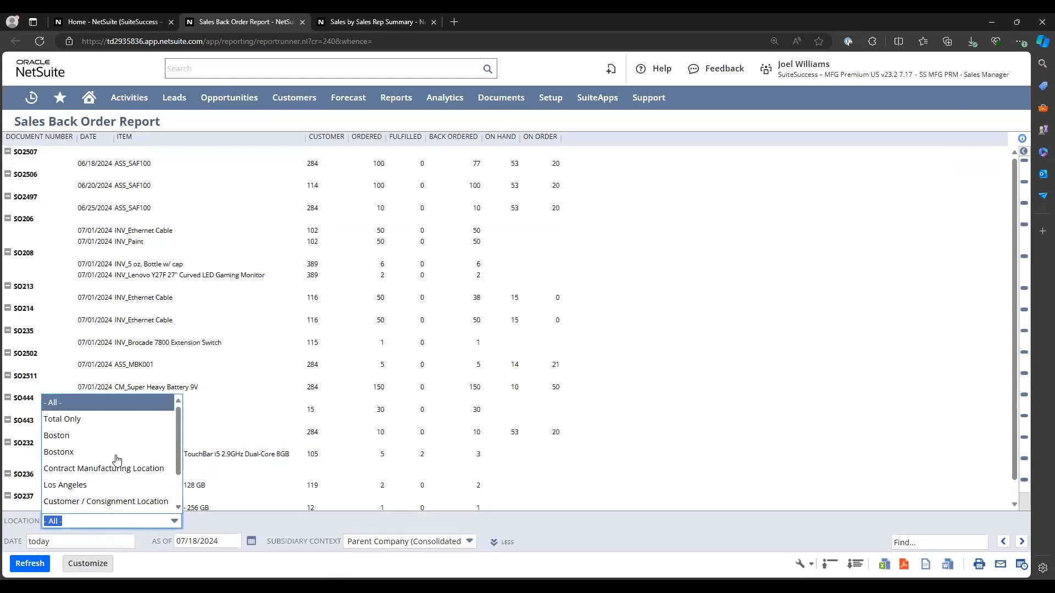
click(92, 437)
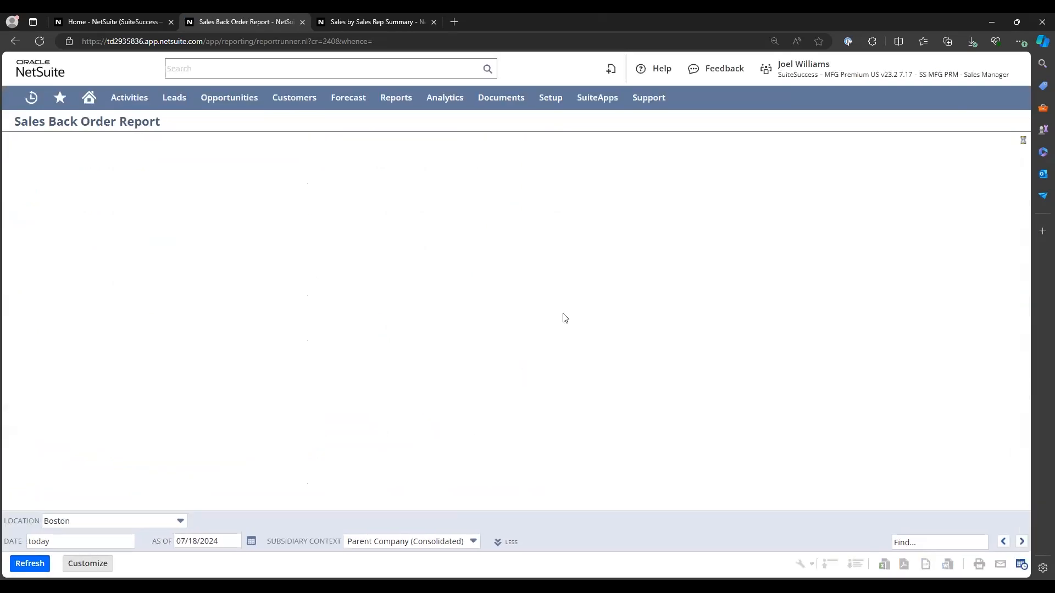
click(139, 520)
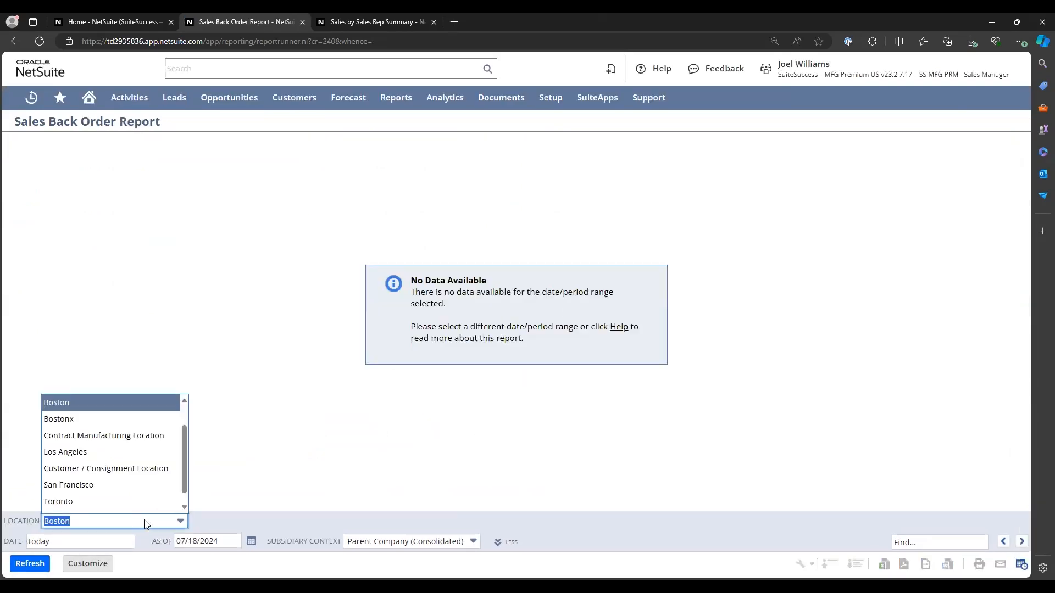
click(95, 452)
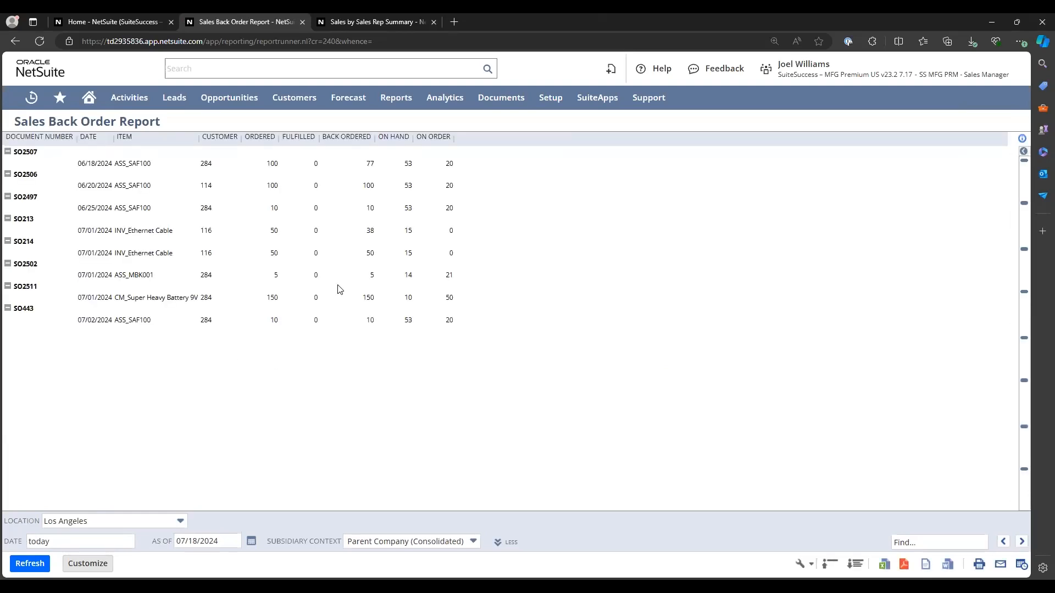
- Open the Leads overview and examine its key performance indicators, Monthly New Leads Trend and Lead Lookup list
click(180, 115)
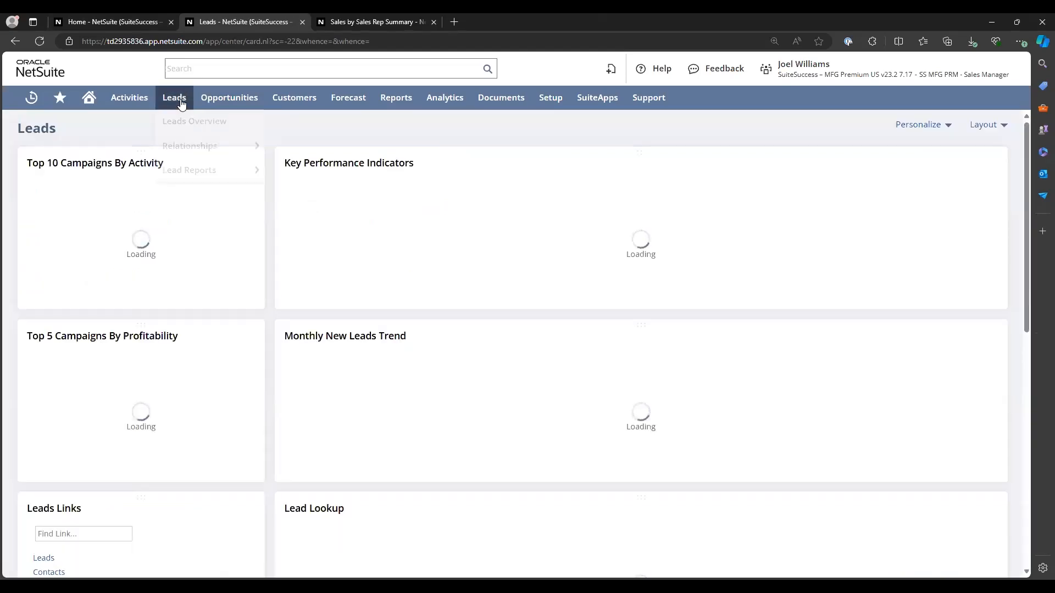
mouse_move(224, 104)
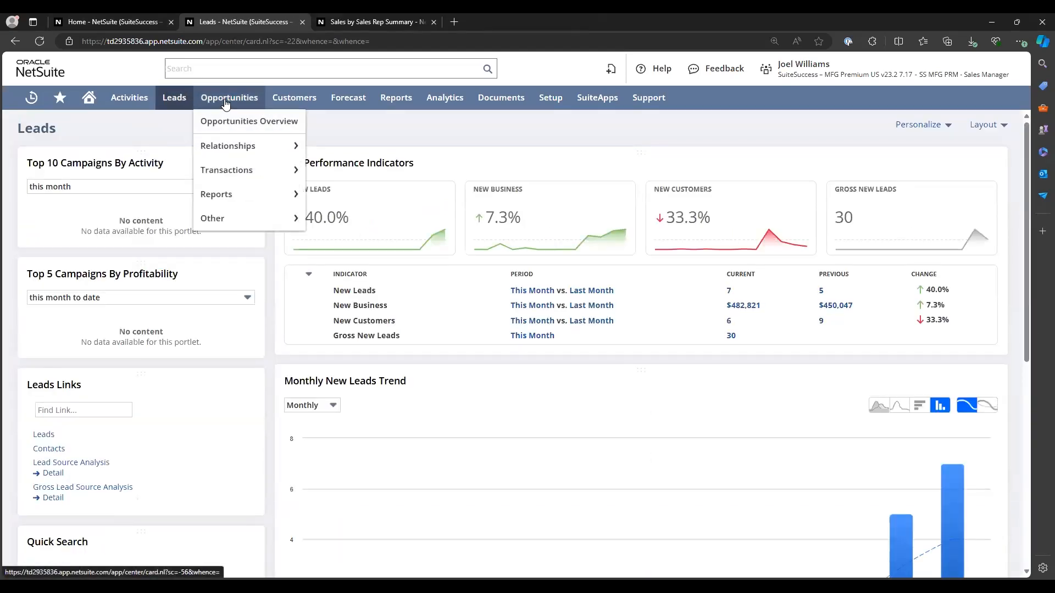
mouse_move(179, 102)
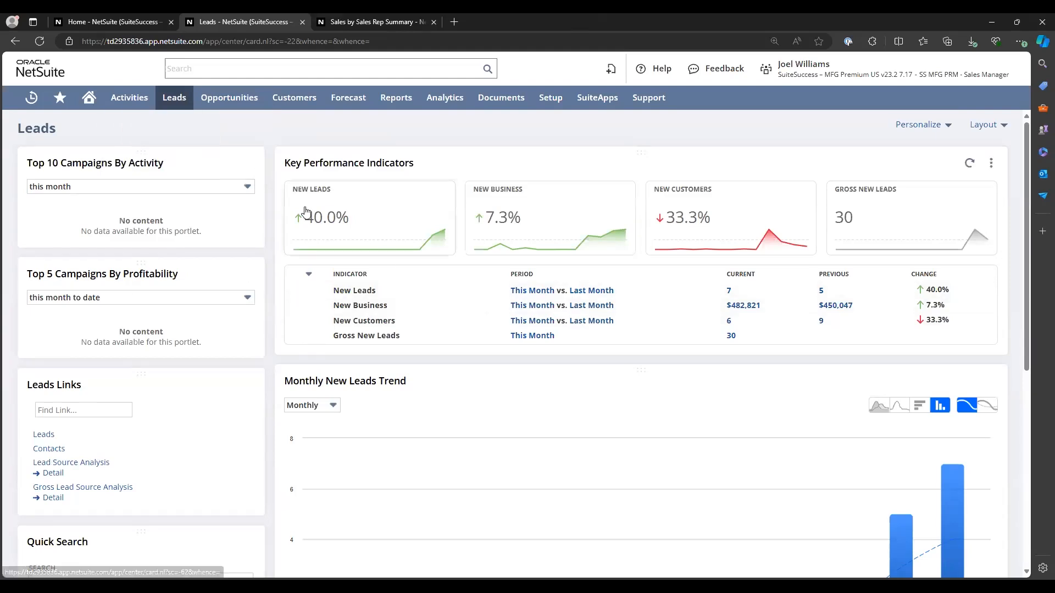
mouse_move(169, 120)
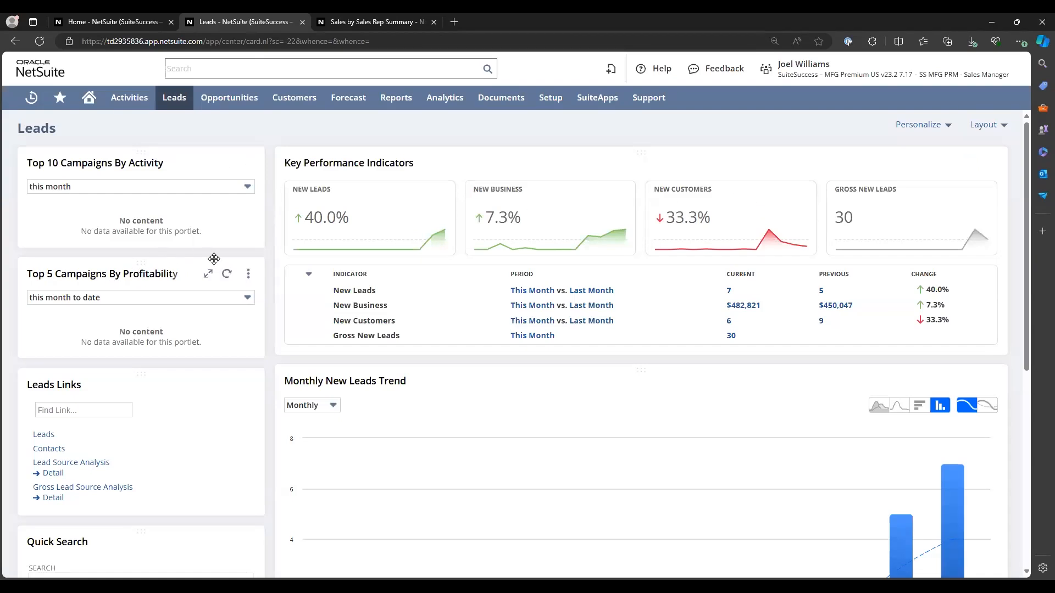
scroll(494, 278, down, 1)
scroll(494, 308, down, 3)
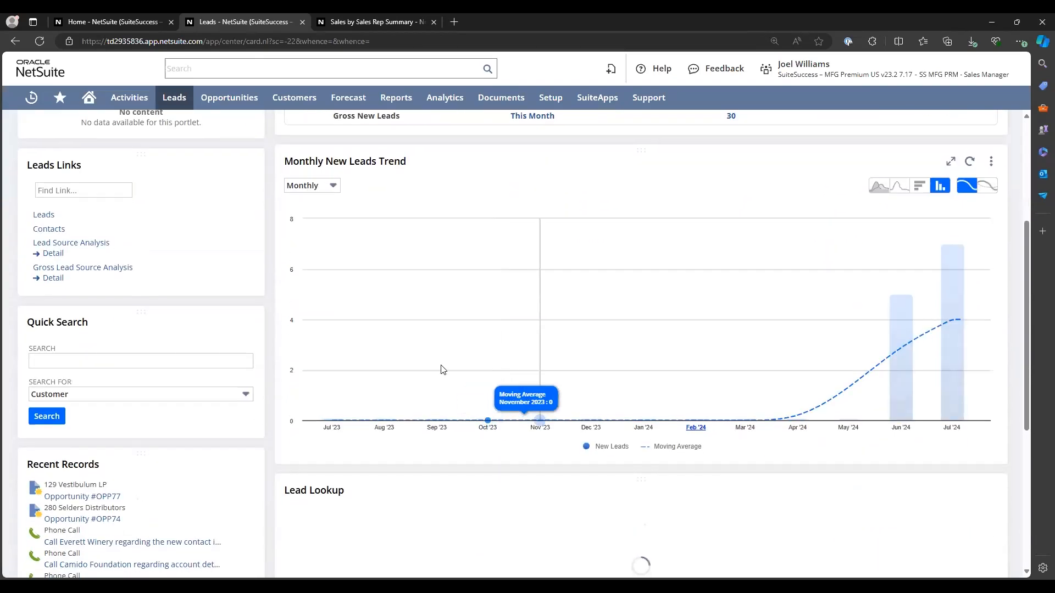
scroll(504, 384, down, 2)
scroll(504, 401, down, 3)
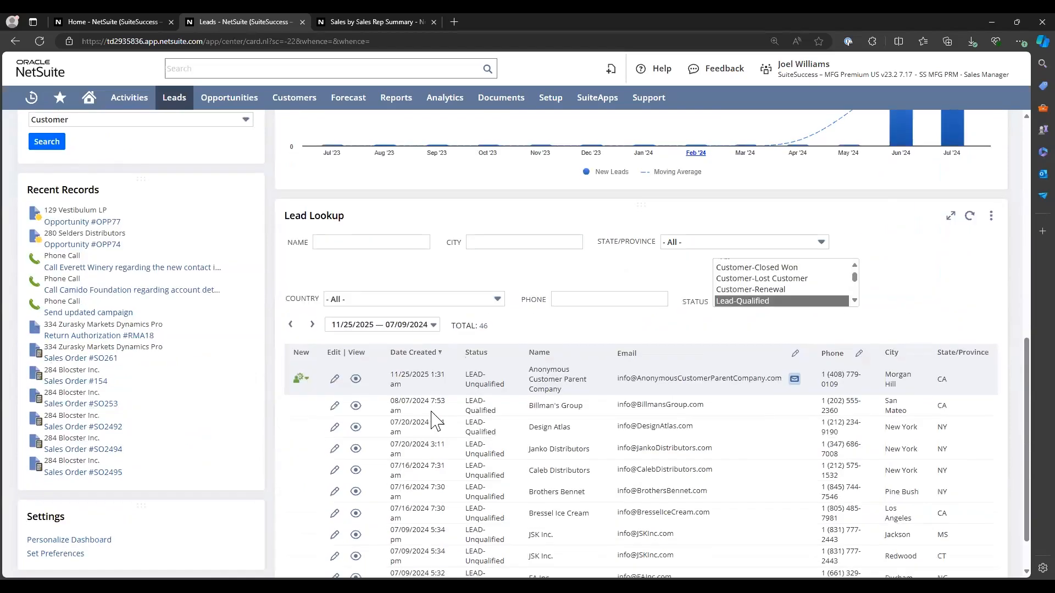
scroll(488, 352, up, 6)
scroll(489, 352, up, 3)
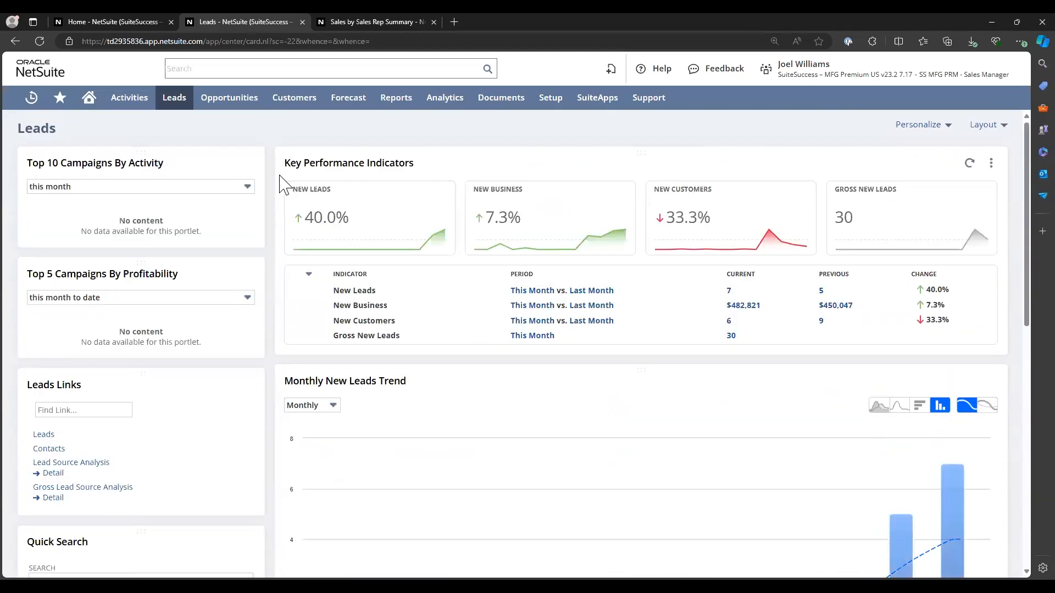
- Open the Opportunities overview and examine the opportunities list, its quick sort options and the Sales and Operations figures
mouse_move(278, 108)
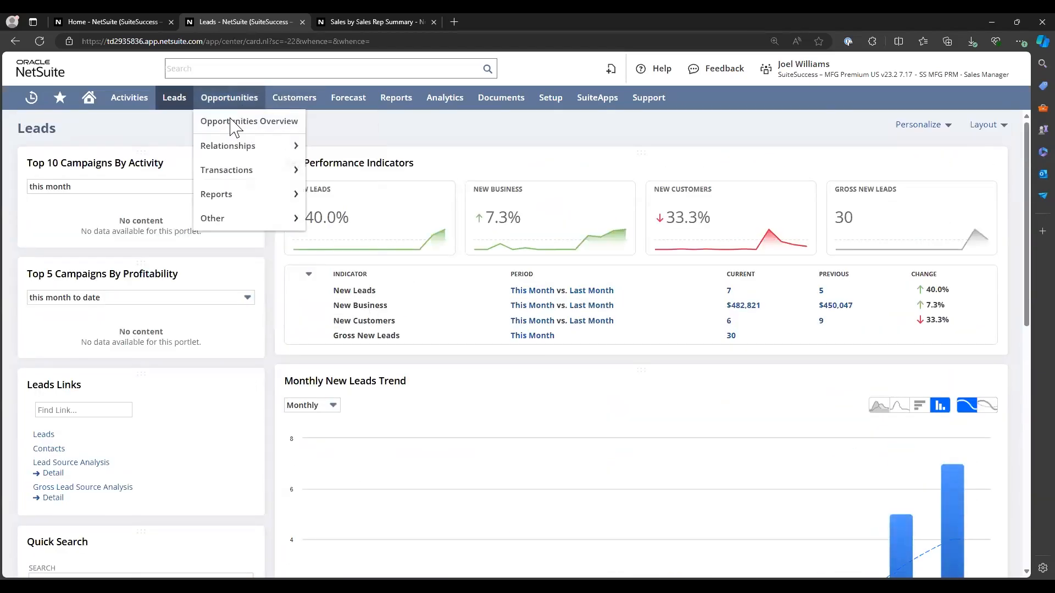
click(229, 118)
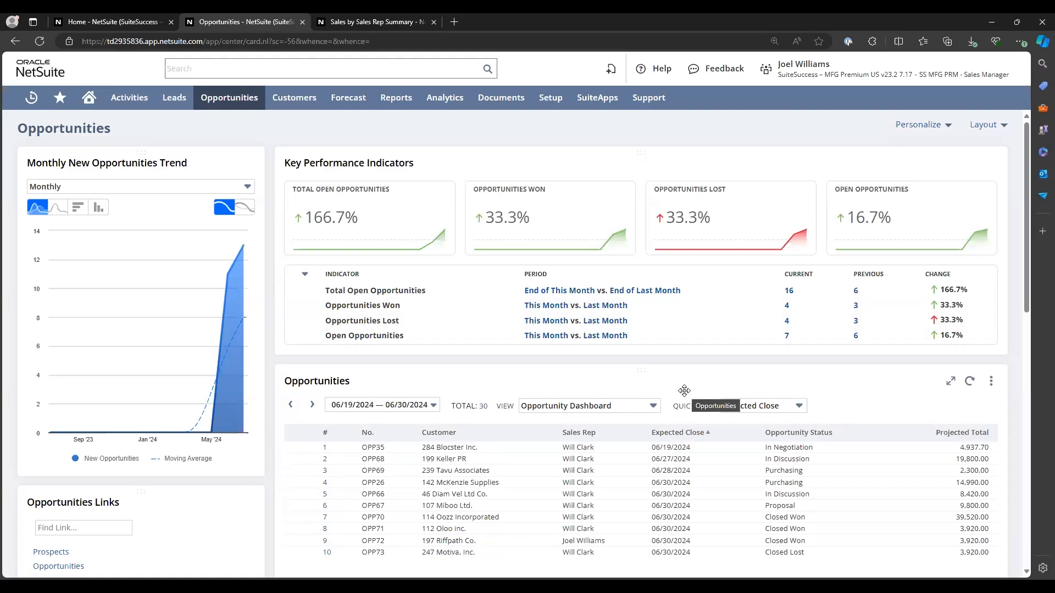
scroll(577, 456, down, 1)
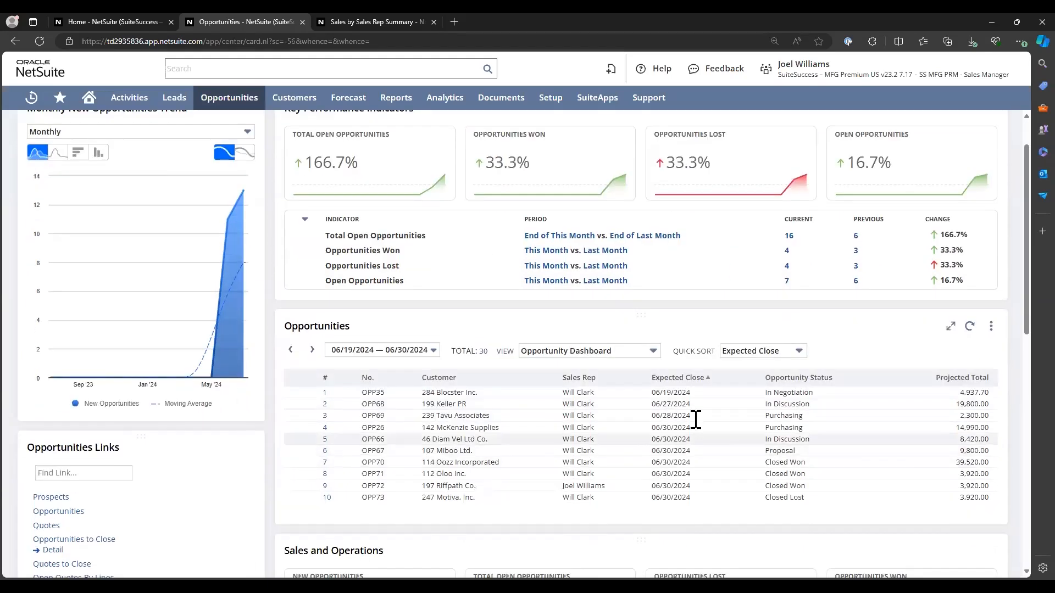
click(771, 353)
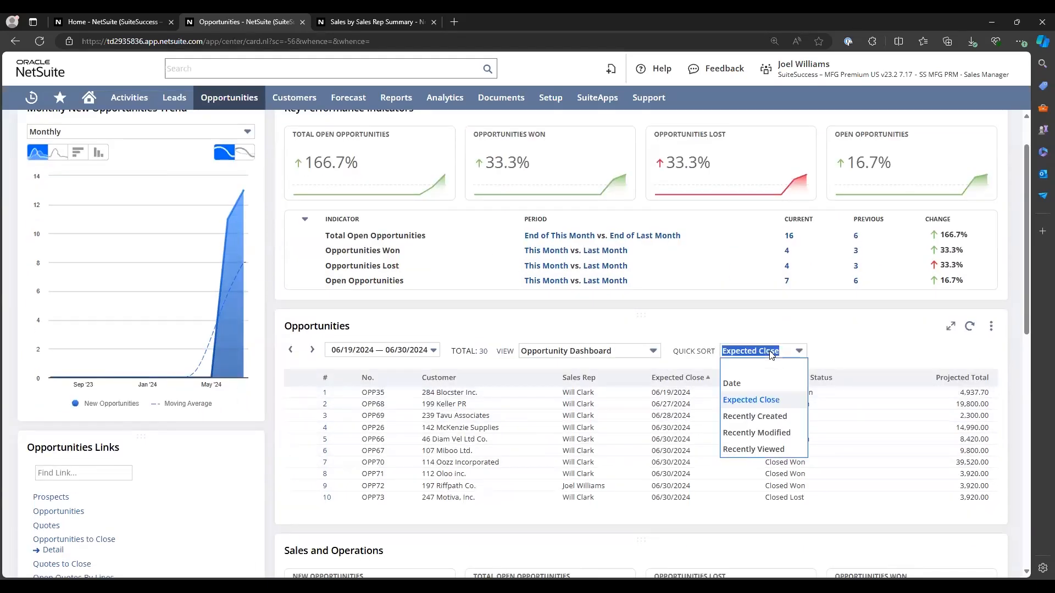
click(771, 355)
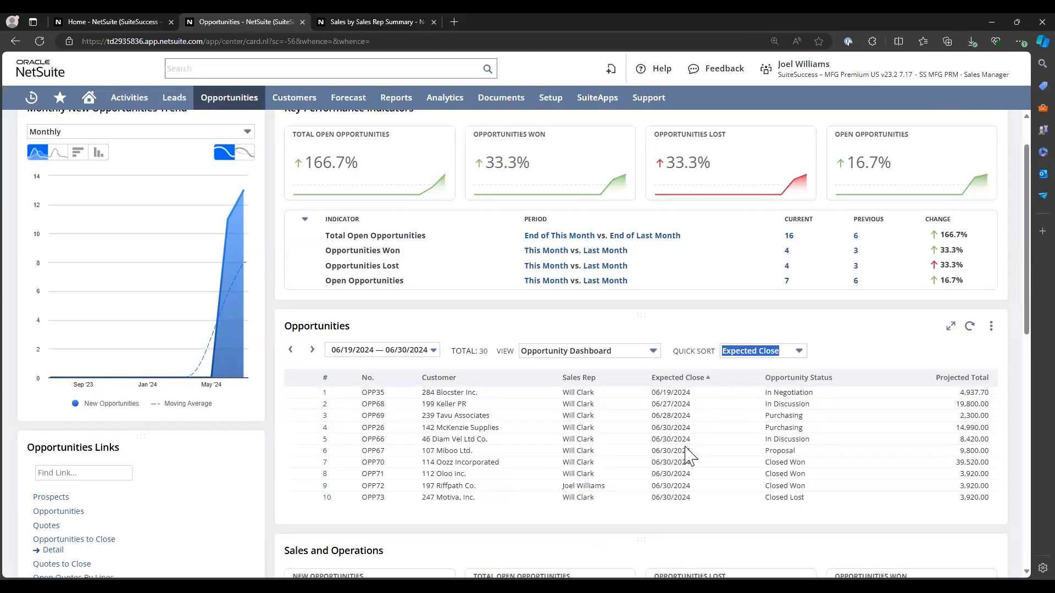
scroll(786, 426, down, 3)
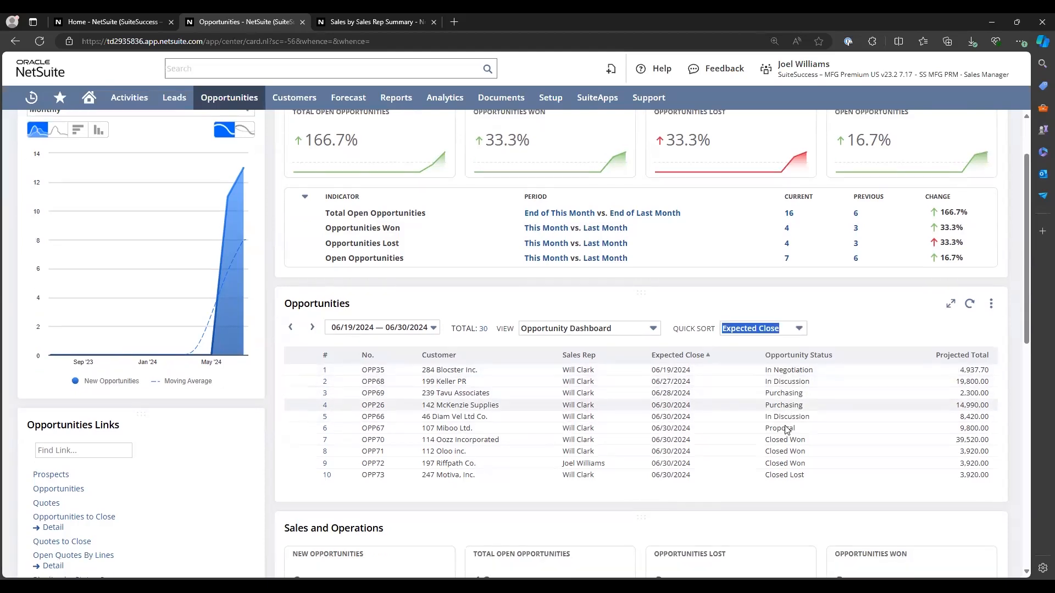
scroll(642, 428, down, 3)
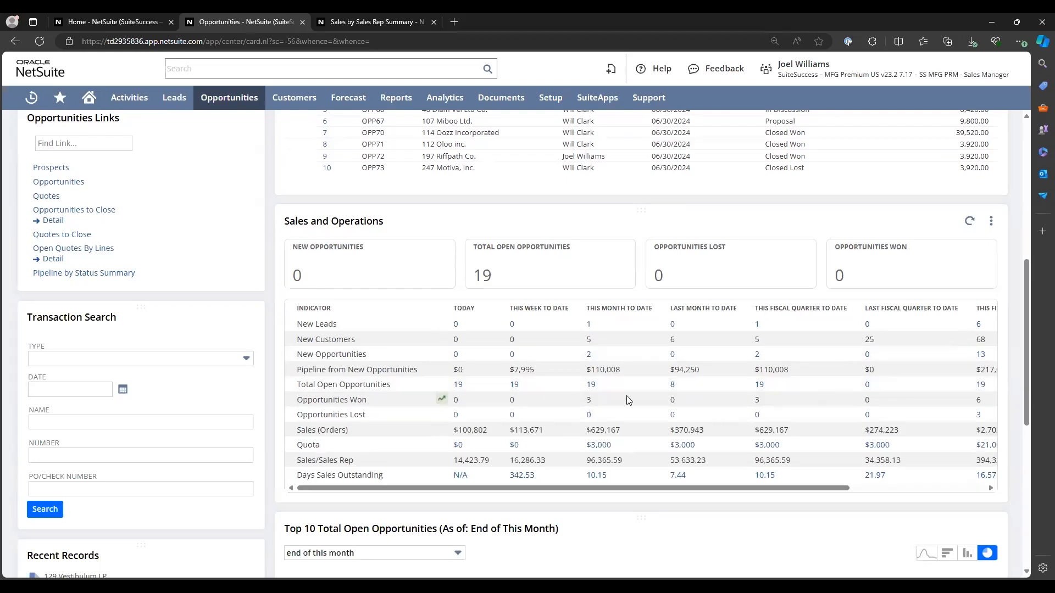
- Set the Top 10 Total Open Opportunities chart to end of this year and display it as vertical columns
scroll(608, 363, down, 4)
scroll(607, 360, down, 2)
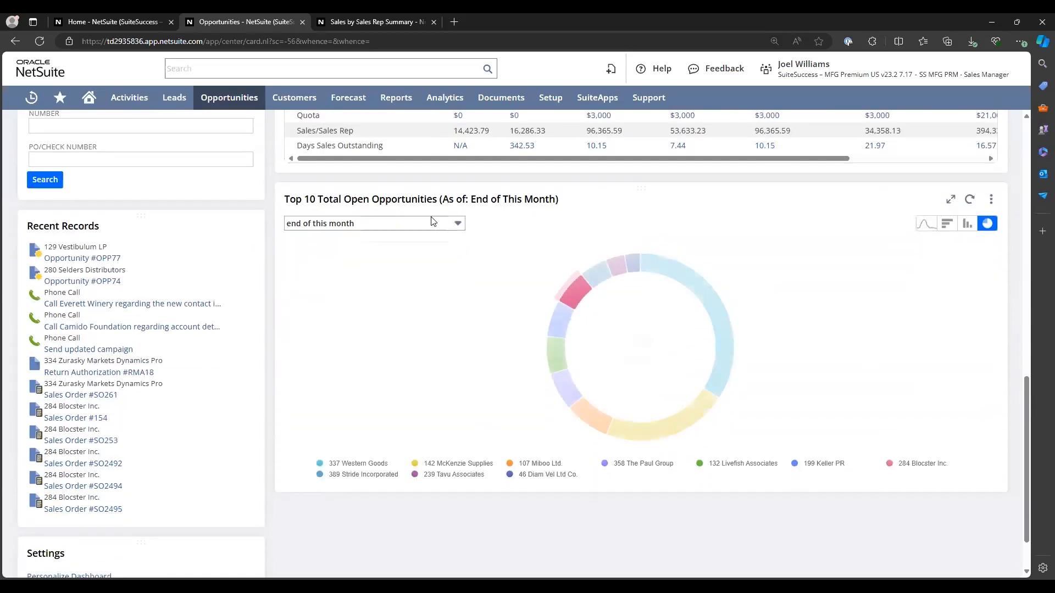
click(373, 224)
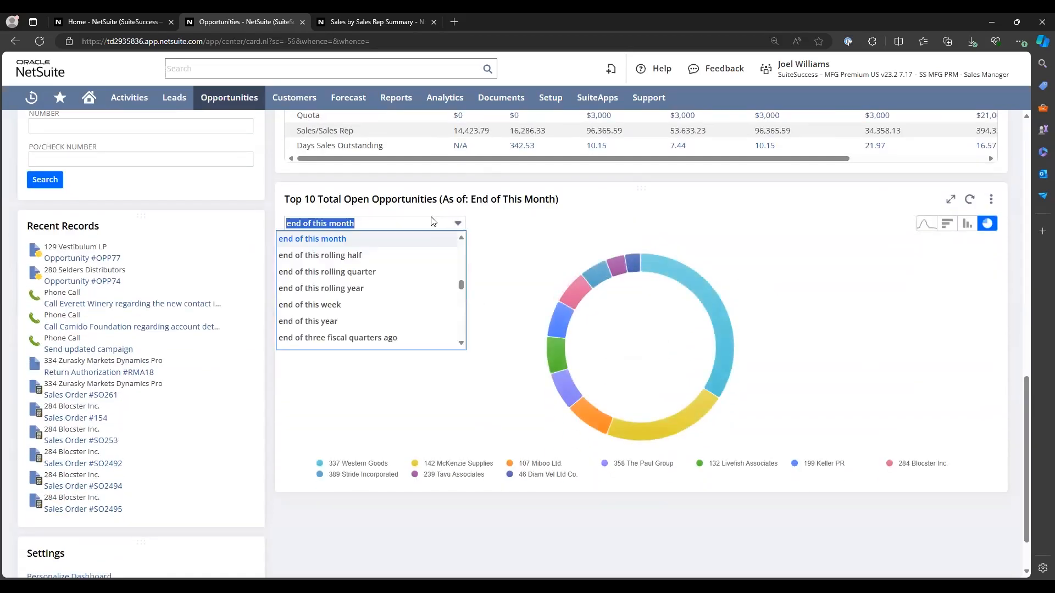
click(340, 322)
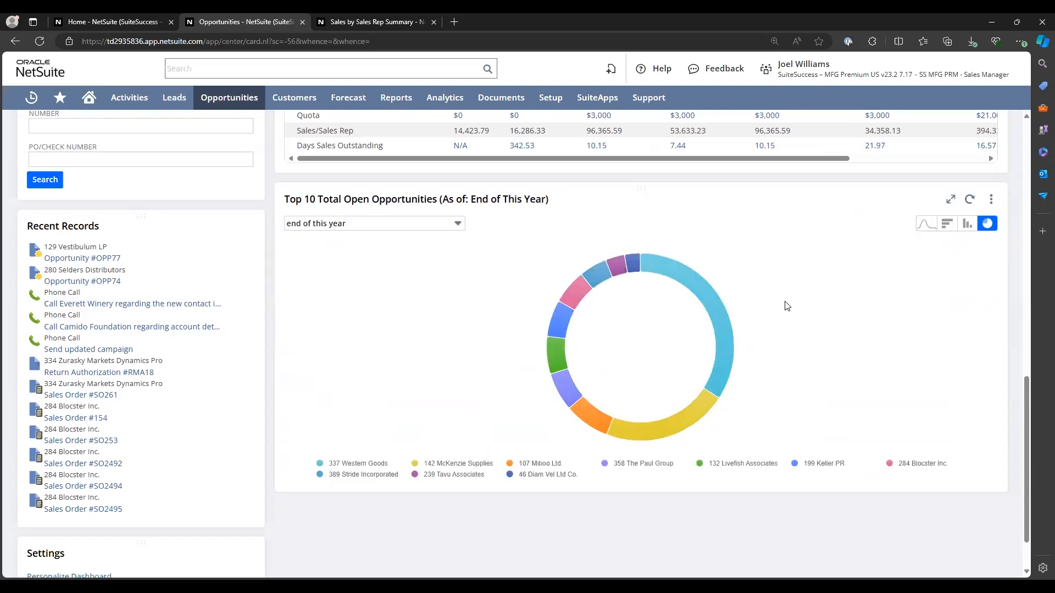
mouse_move(710, 299)
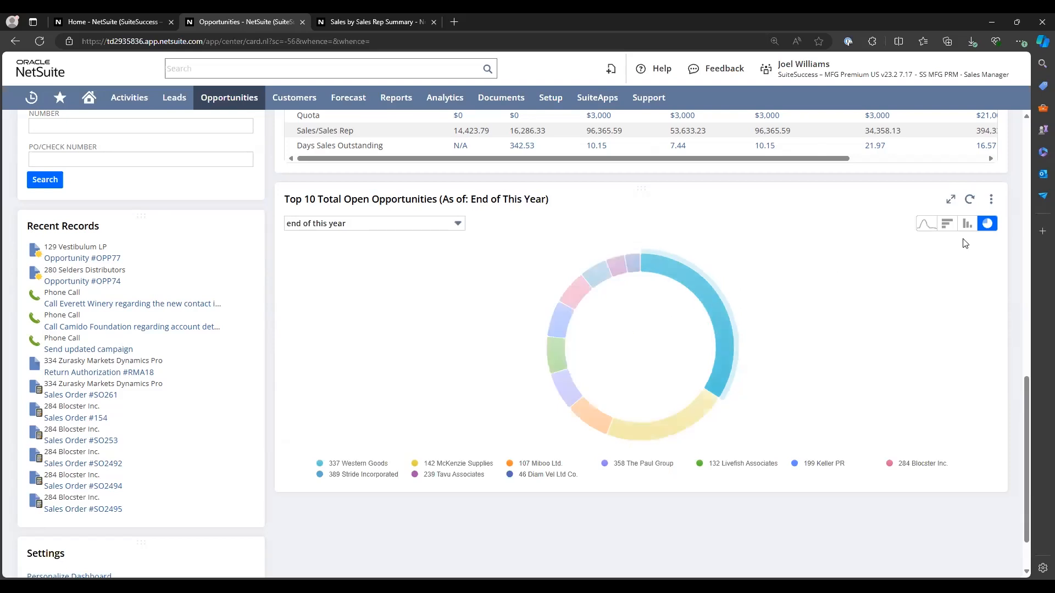
click(967, 223)
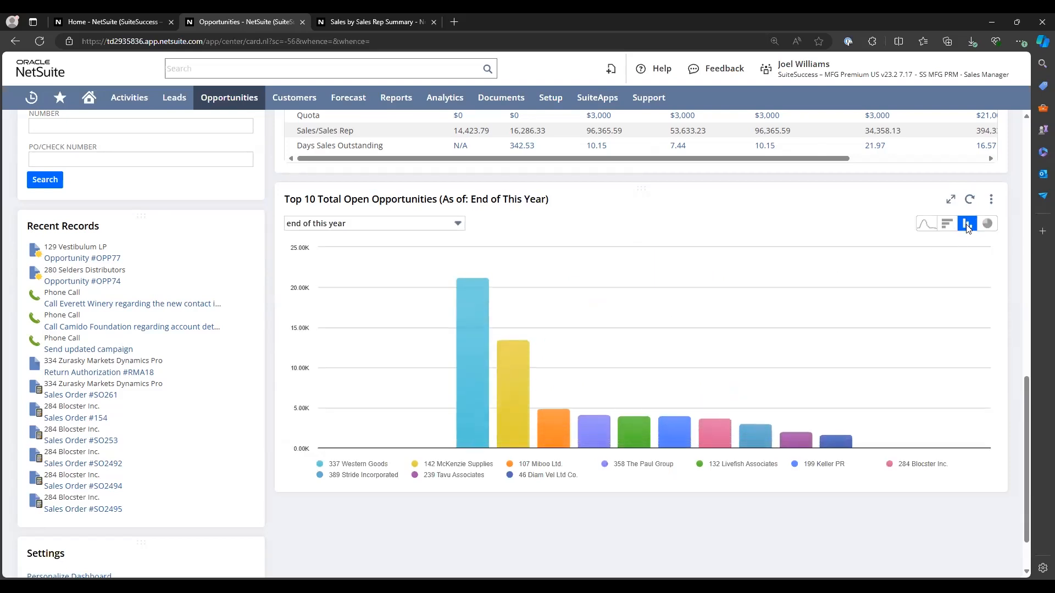
- Look over the rest of the Opportunities dashboard, and close it and the Sales by Sales Rep Summary to return to Home
scroll(604, 326, up, 6)
scroll(604, 327, down, 5)
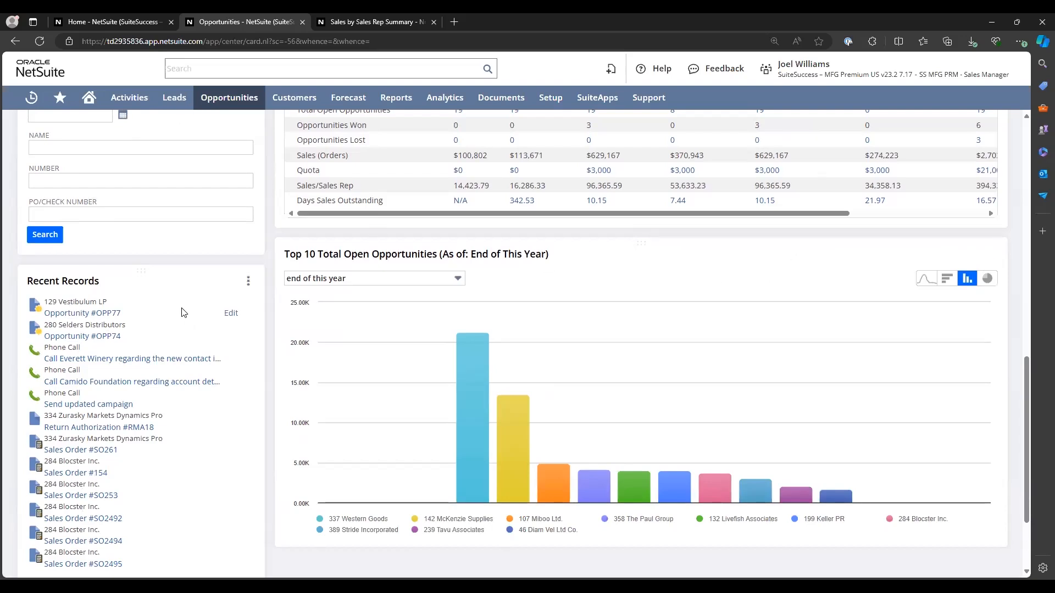
scroll(77, 313, down, 2)
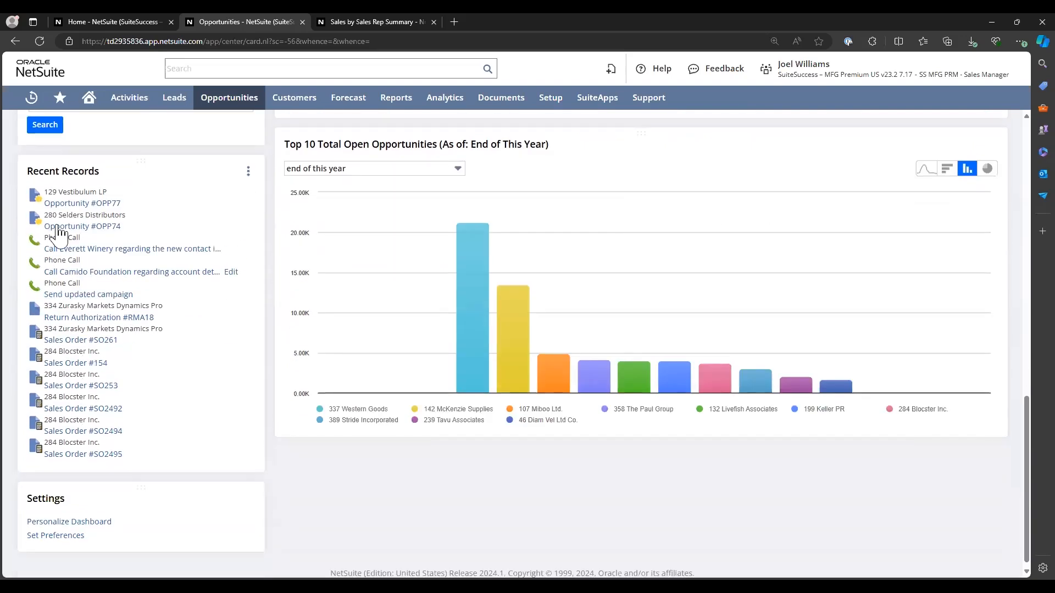
scroll(201, 267, up, 10)
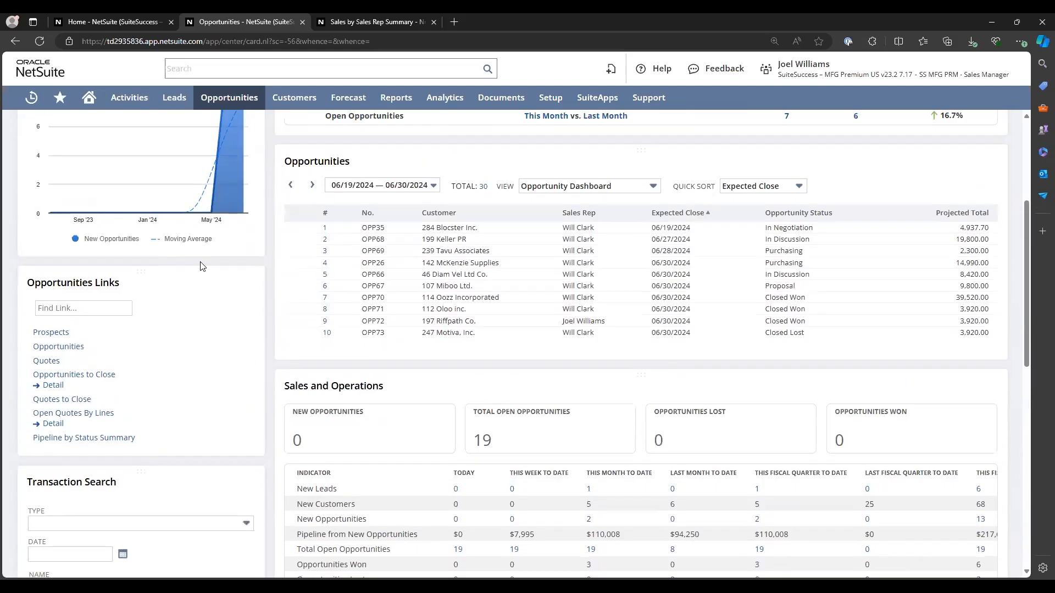
scroll(201, 267, up, 4)
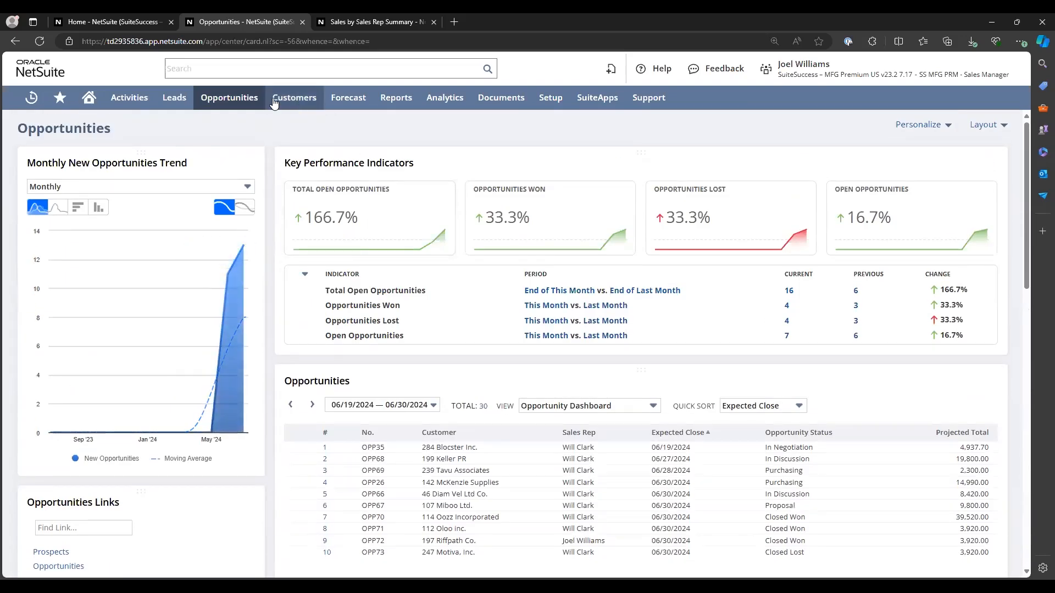
click(301, 21)
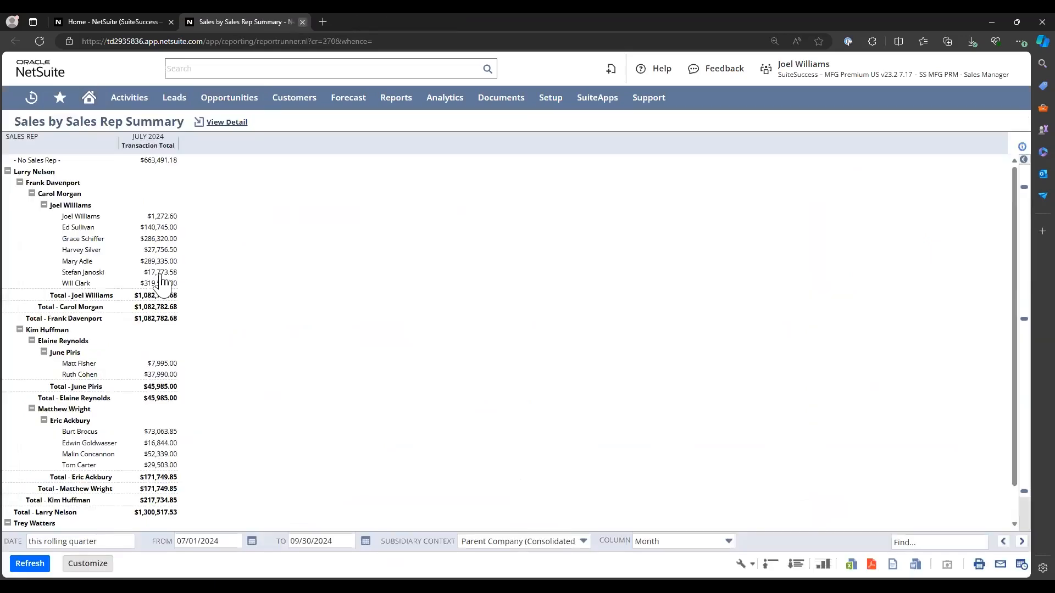
key(ctrl+w)
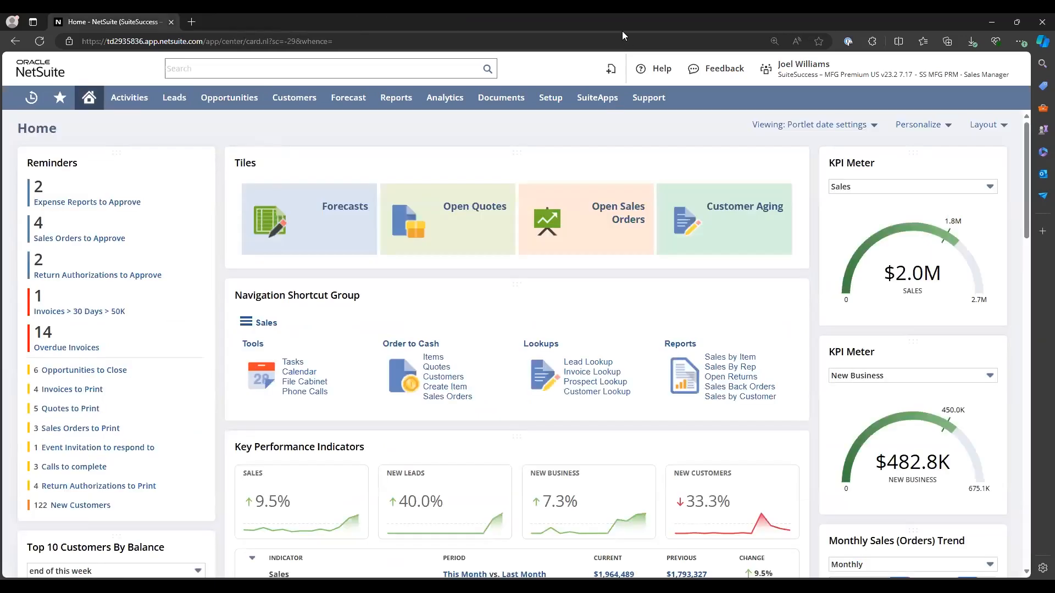